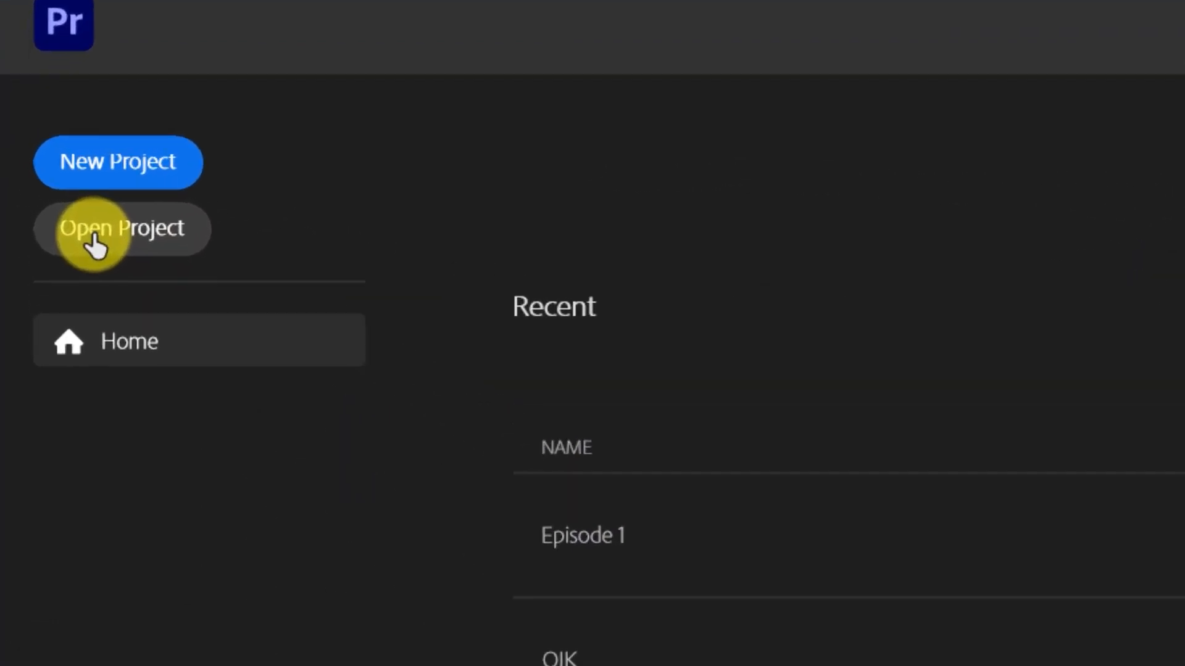
left_click(92, 244)
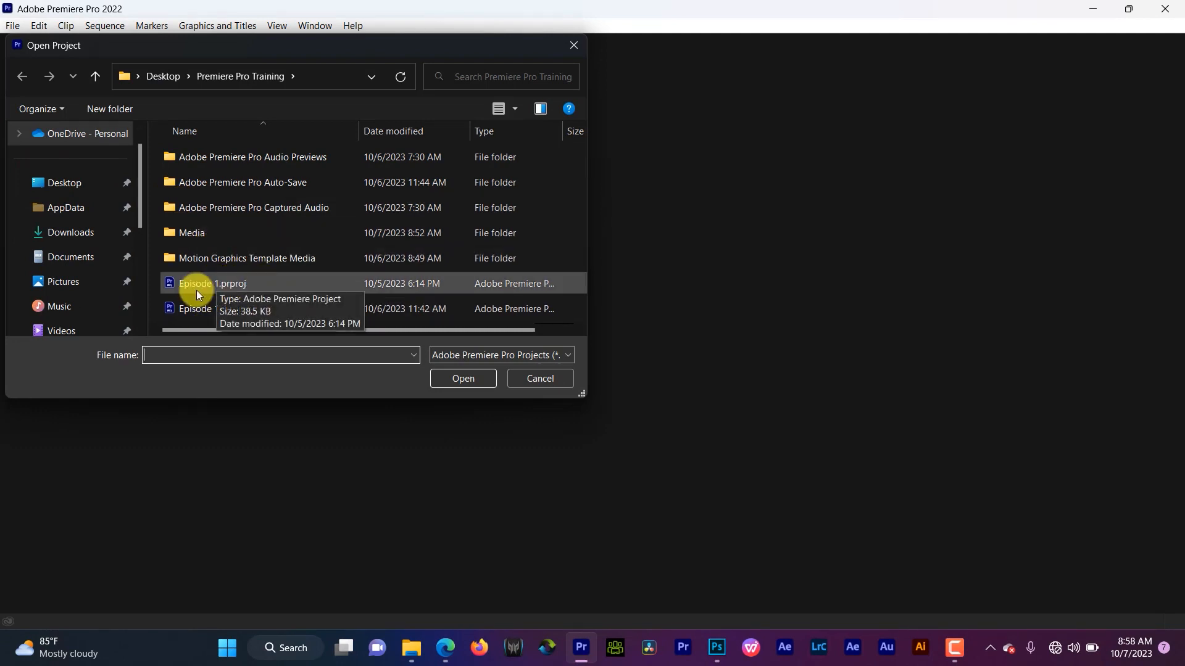
left_click(534, 378)
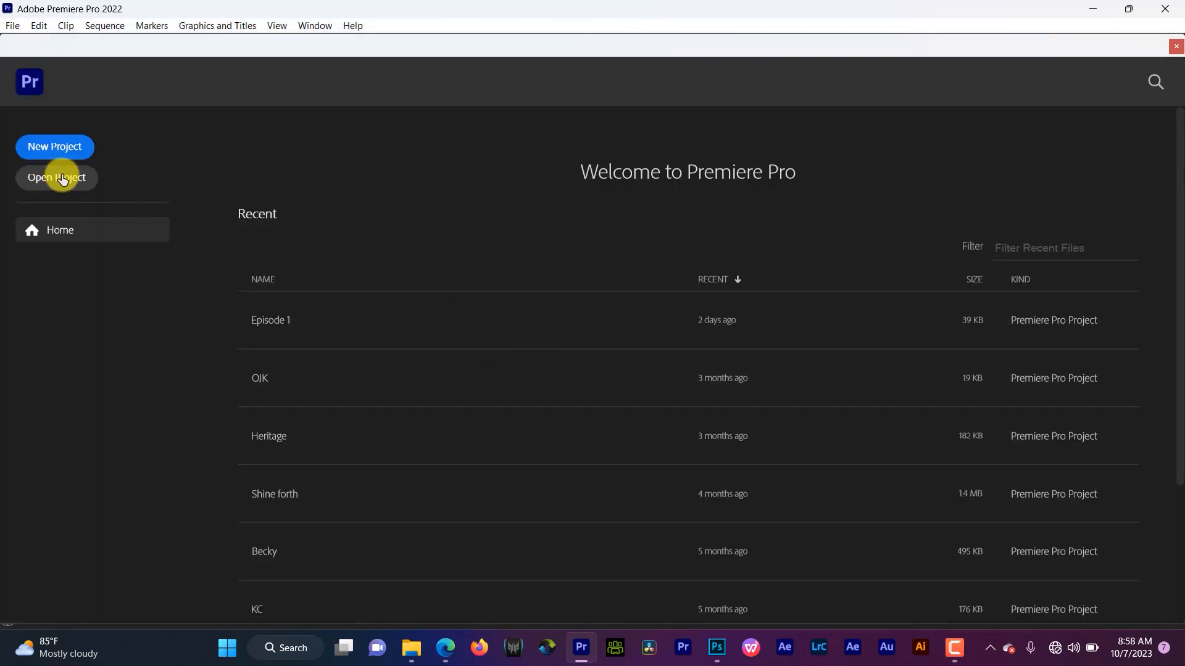
left_click(15, 29)
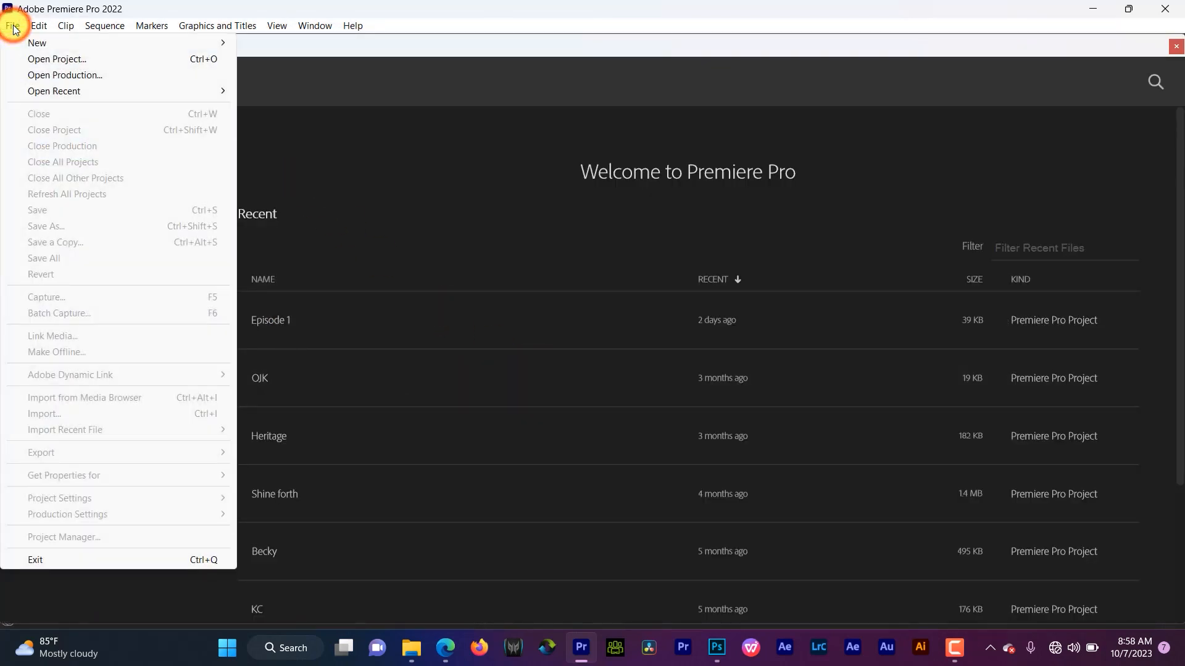
left_click(69, 91)
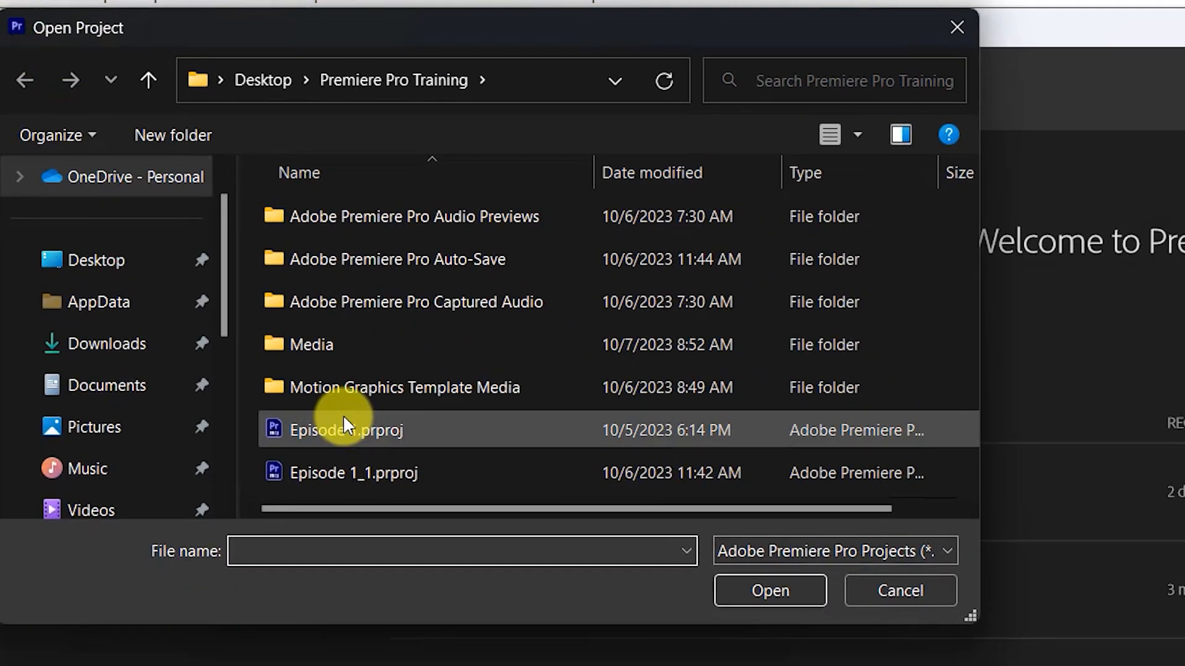
left_click(922, 587)
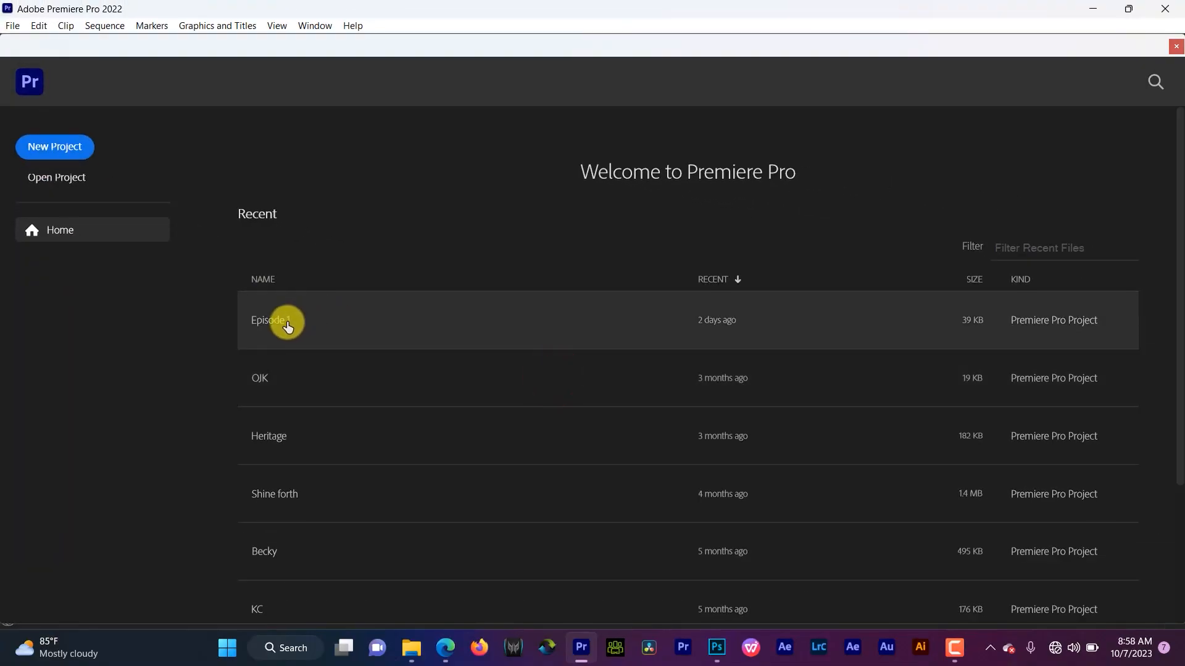
- Open the recent project Episode 1
left_click(287, 326)
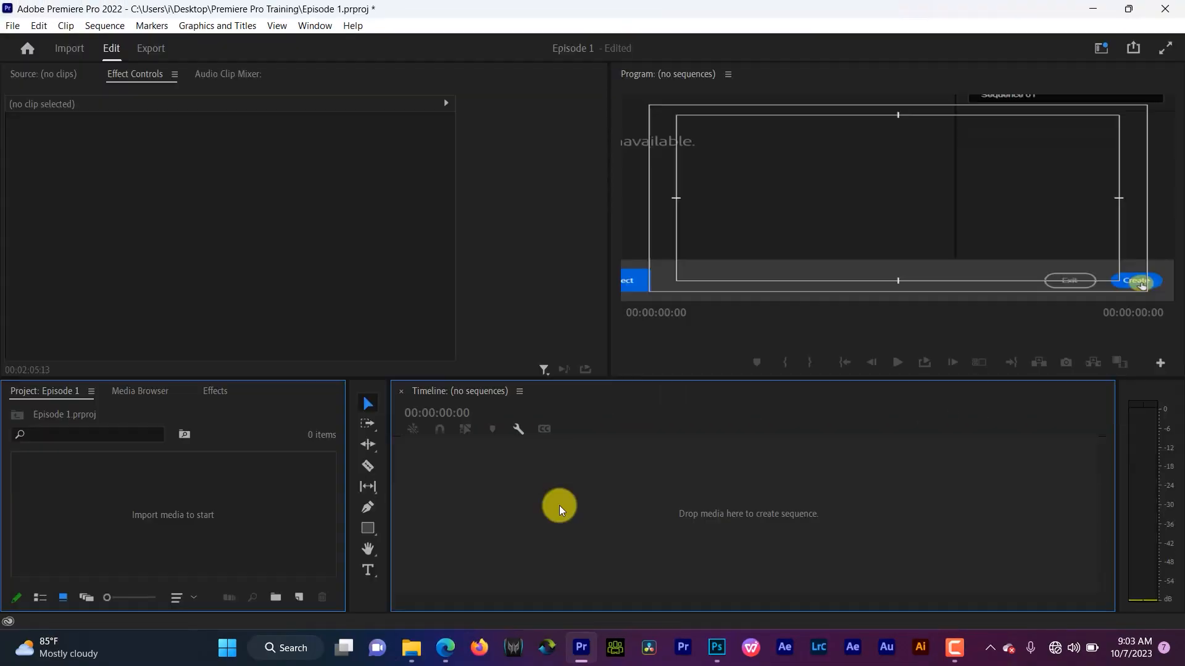
left_click(559, 505)
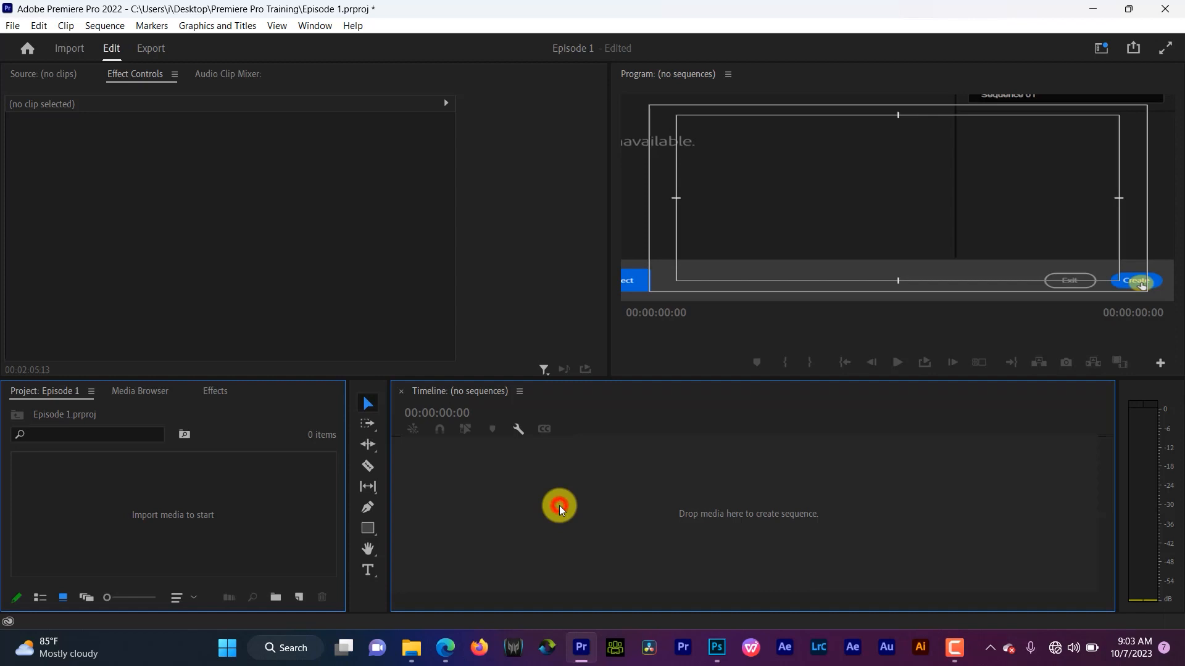
left_click(235, 552)
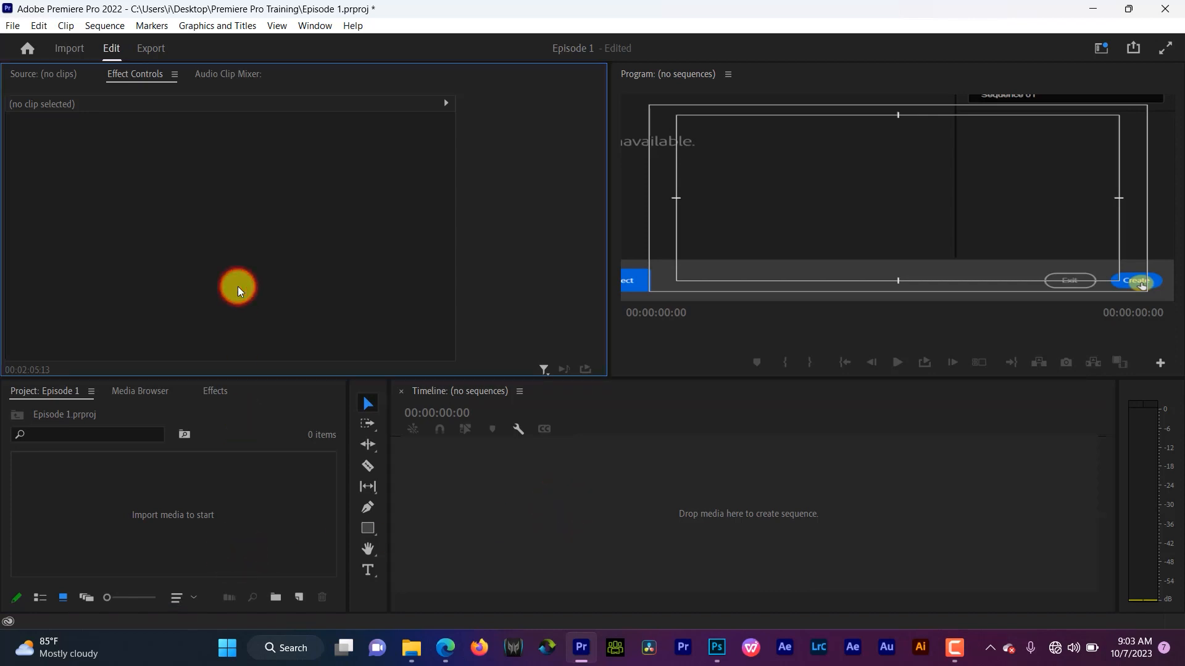
left_click(561, 507)
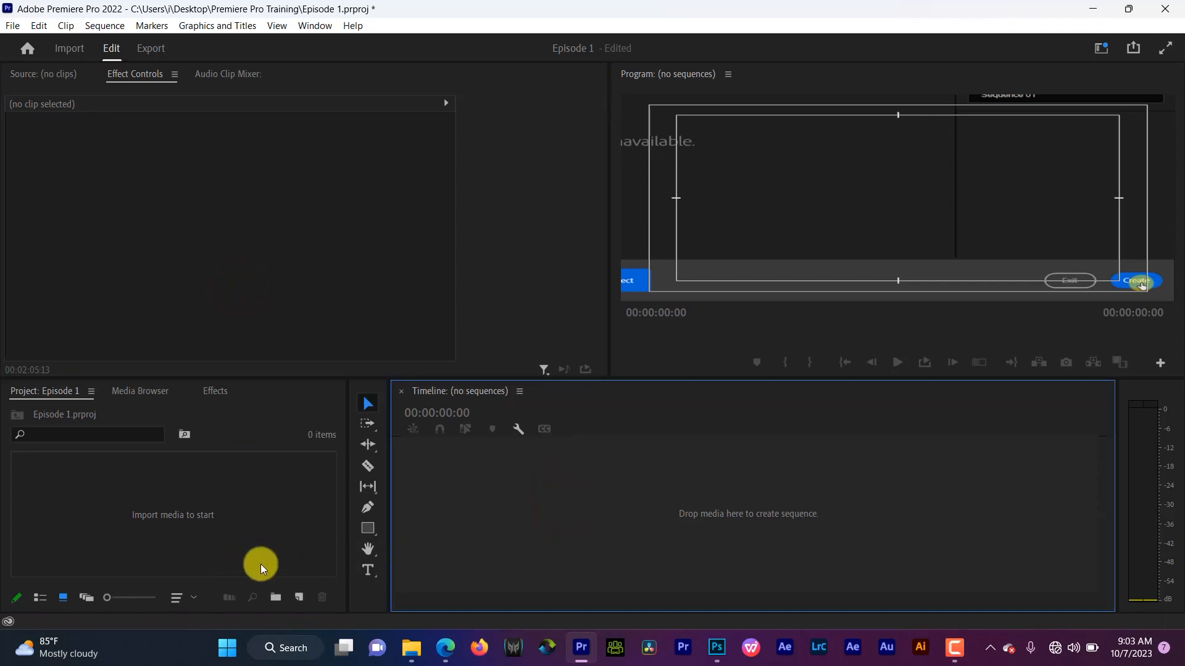
left_click(215, 553)
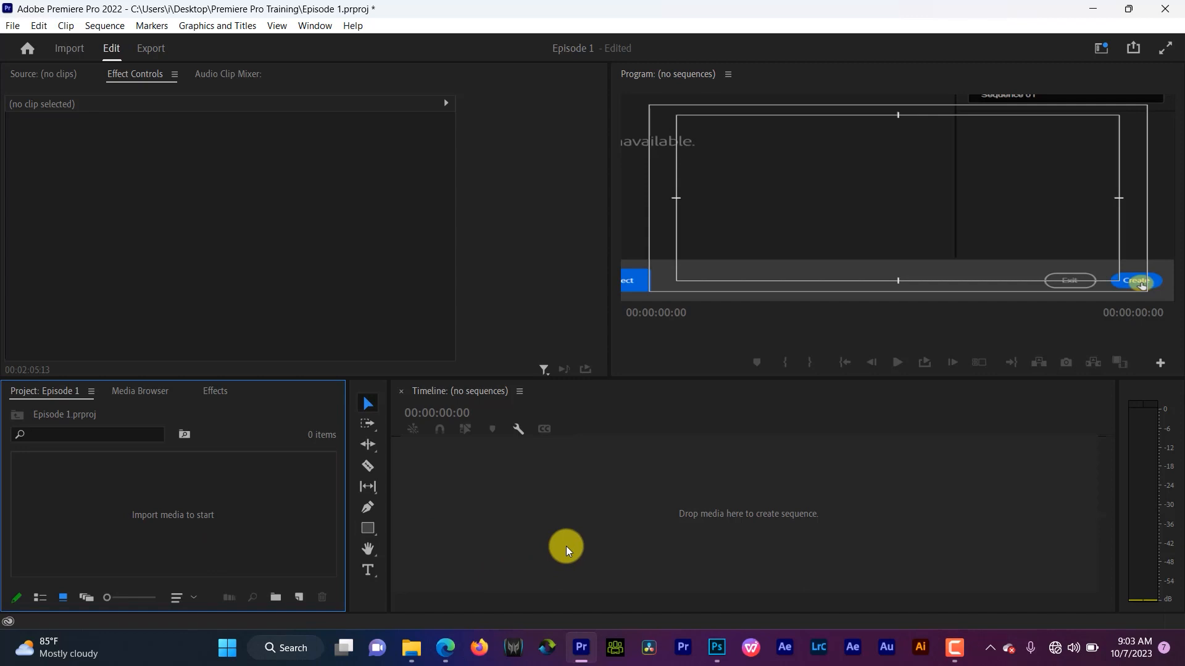
left_click(607, 502)
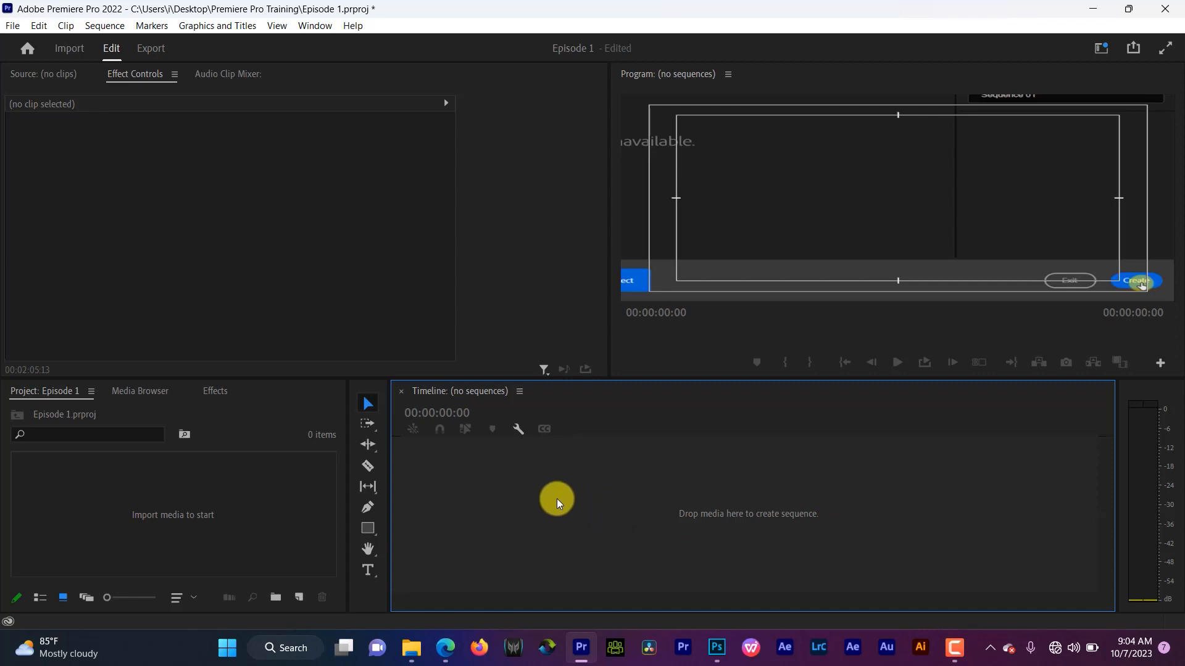
left_click(187, 509)
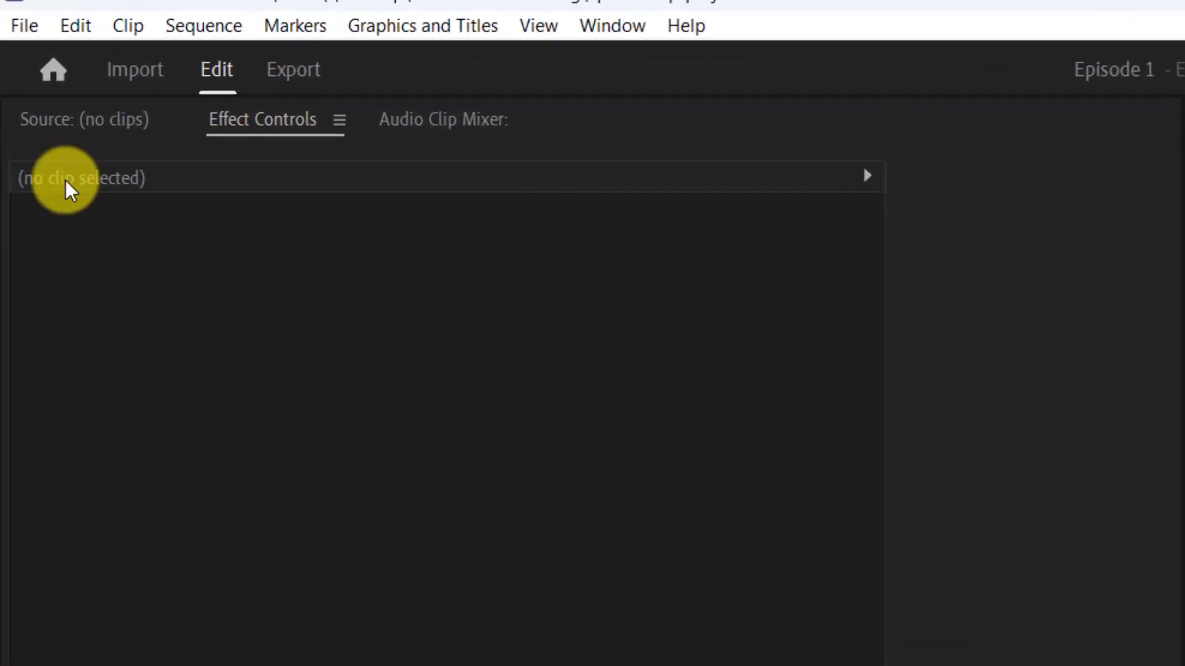
- Start a new sequence and select the AVCHD 1080p24 preset from the AVCHD 1080p presets
left_click(22, 26)
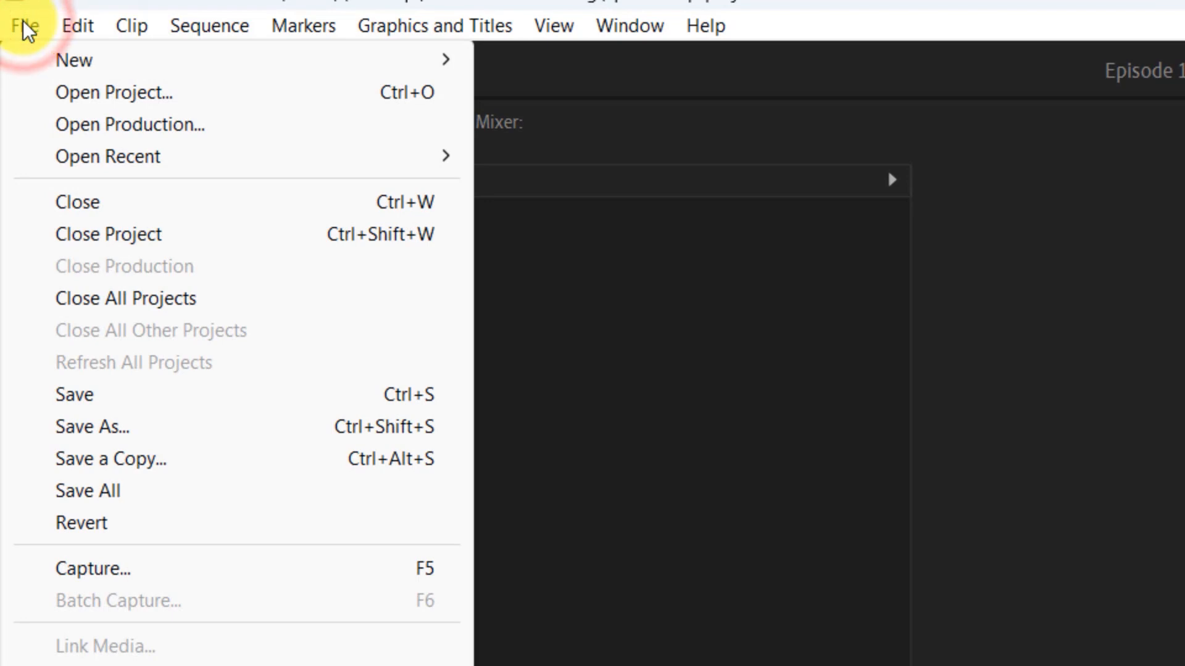
mouse_move(69, 59)
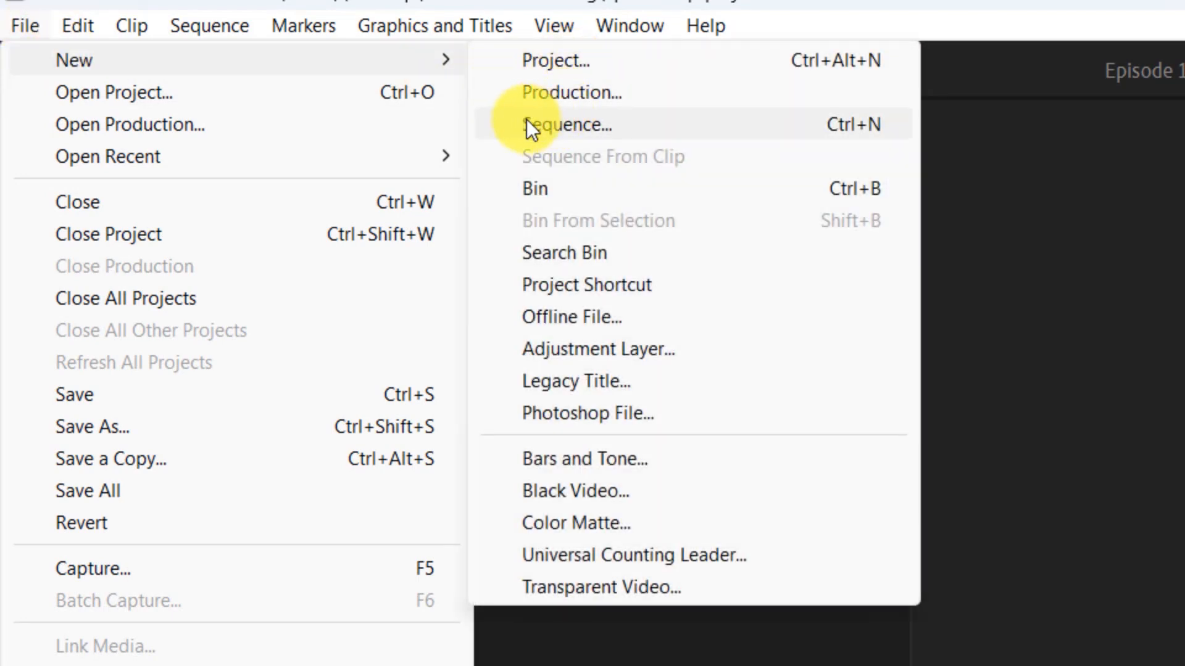
left_click(555, 122)
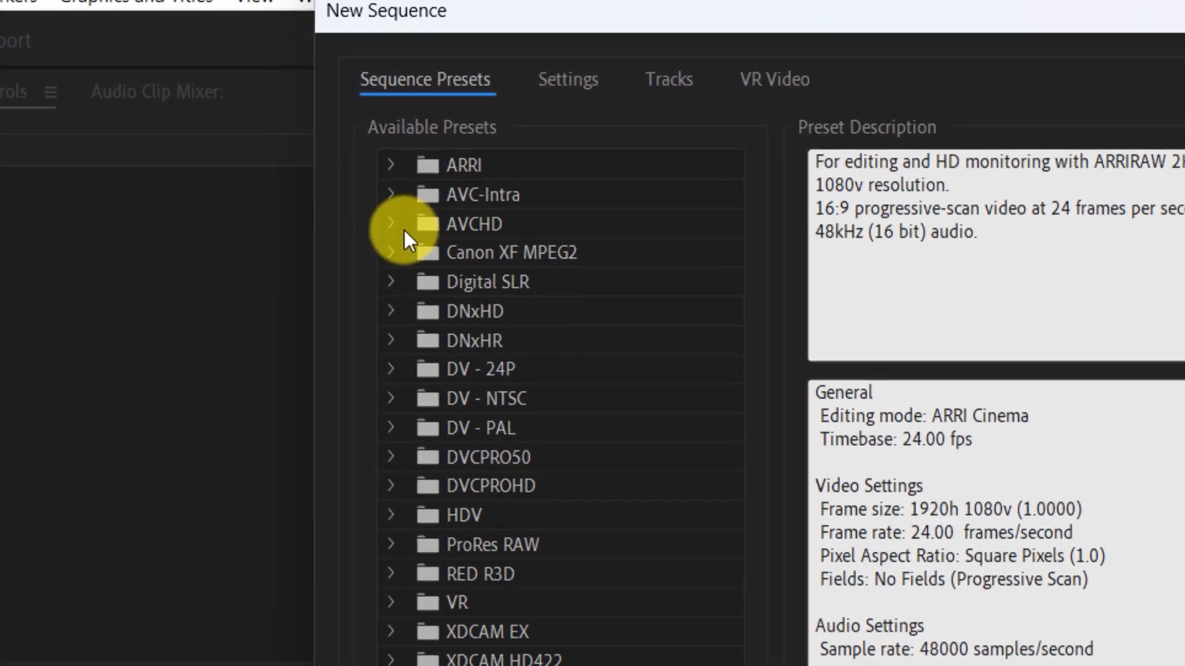
left_click(345, 140)
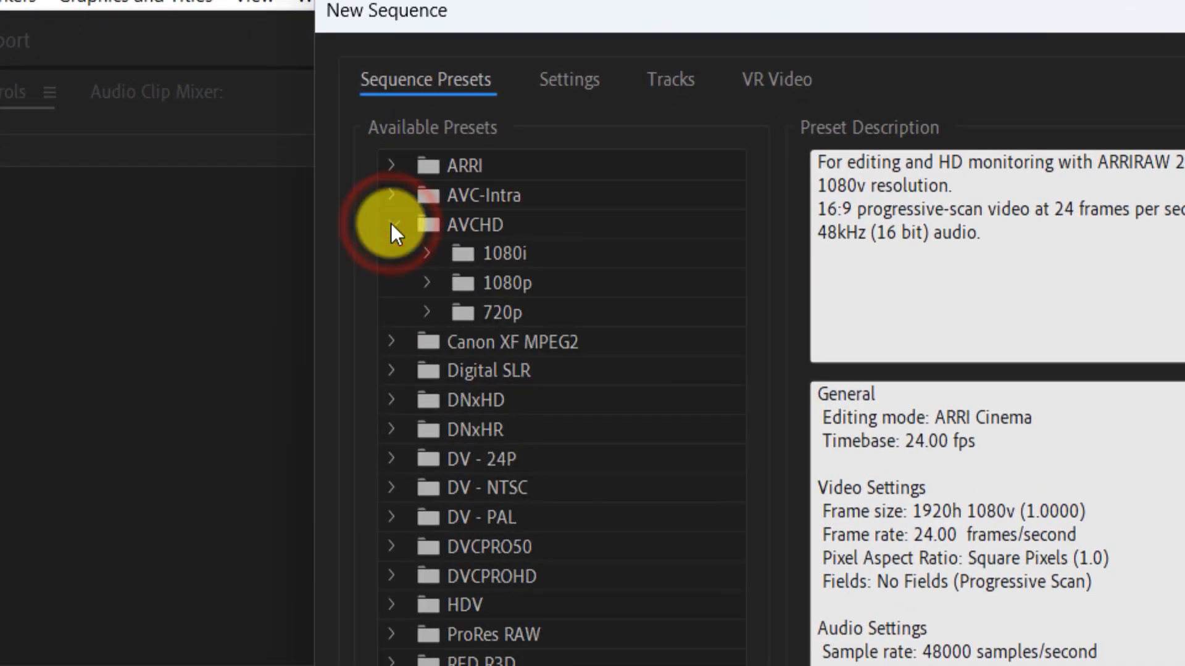
left_click(430, 284)
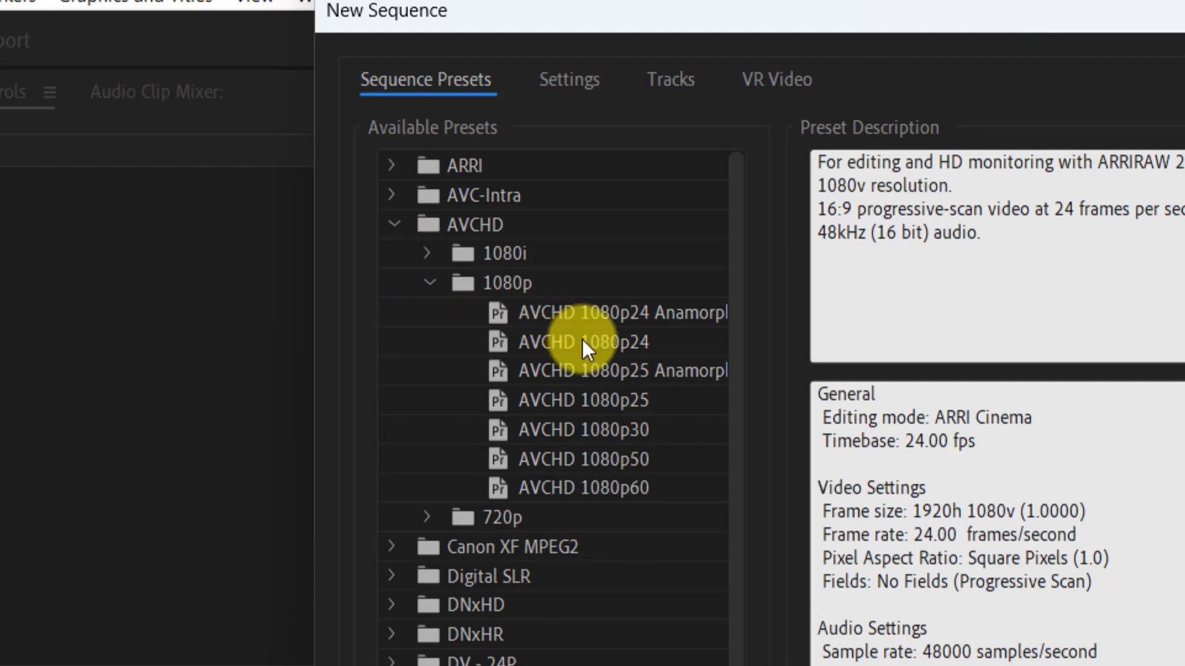
left_click(598, 341)
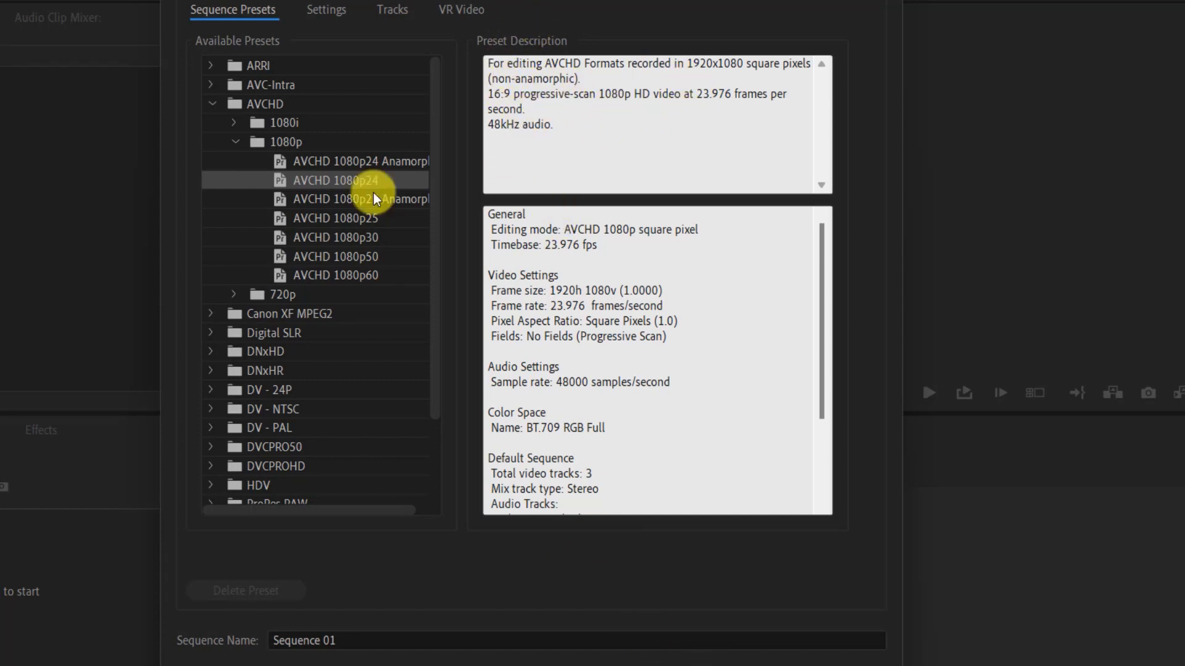
left_click(294, 163)
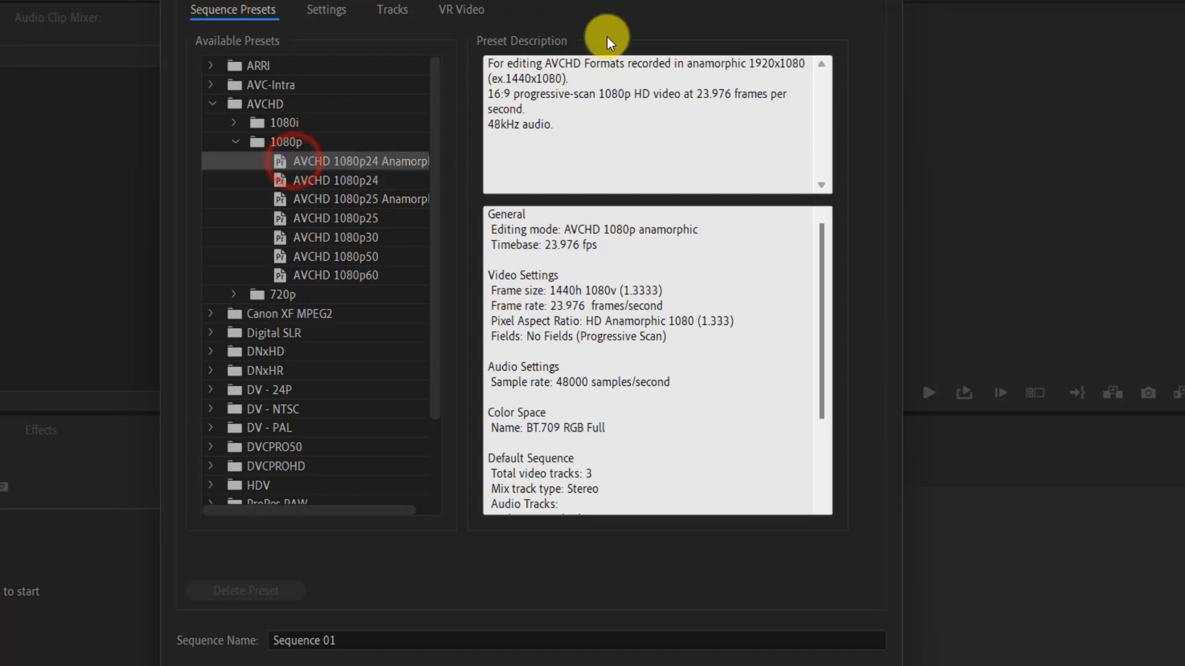
left_click(338, 206)
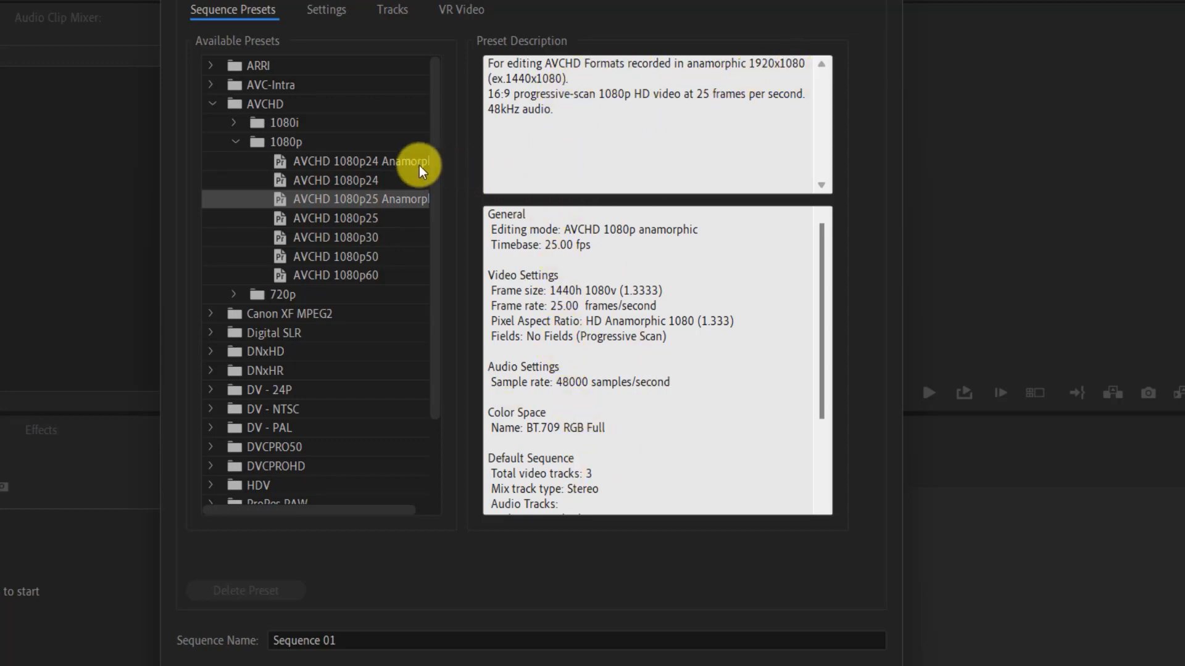
left_click(360, 180)
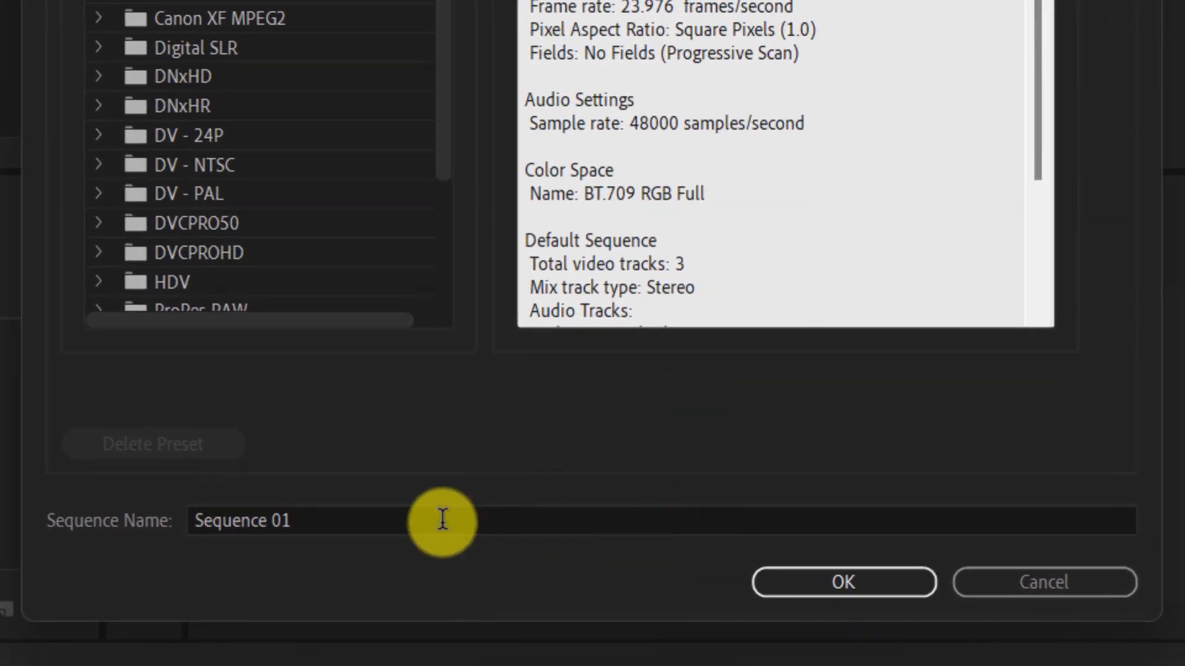
- Name the new sequence Episode 2 and create it
left_click(442, 520)
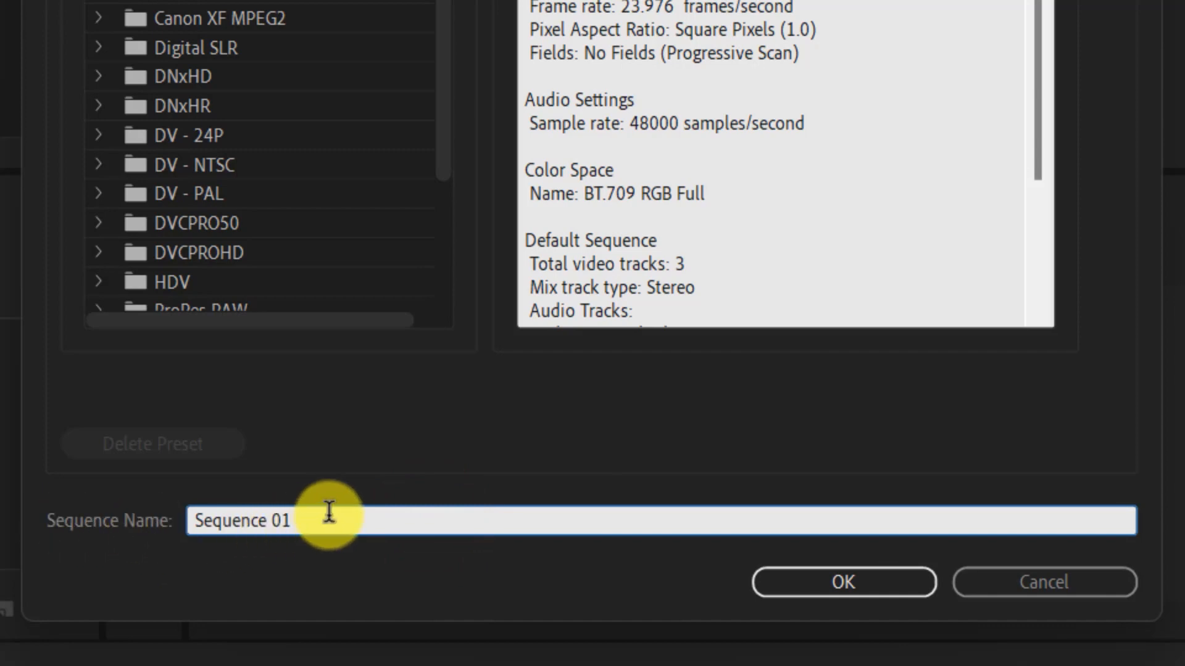
left_click_drag(328, 513, 167, 514)
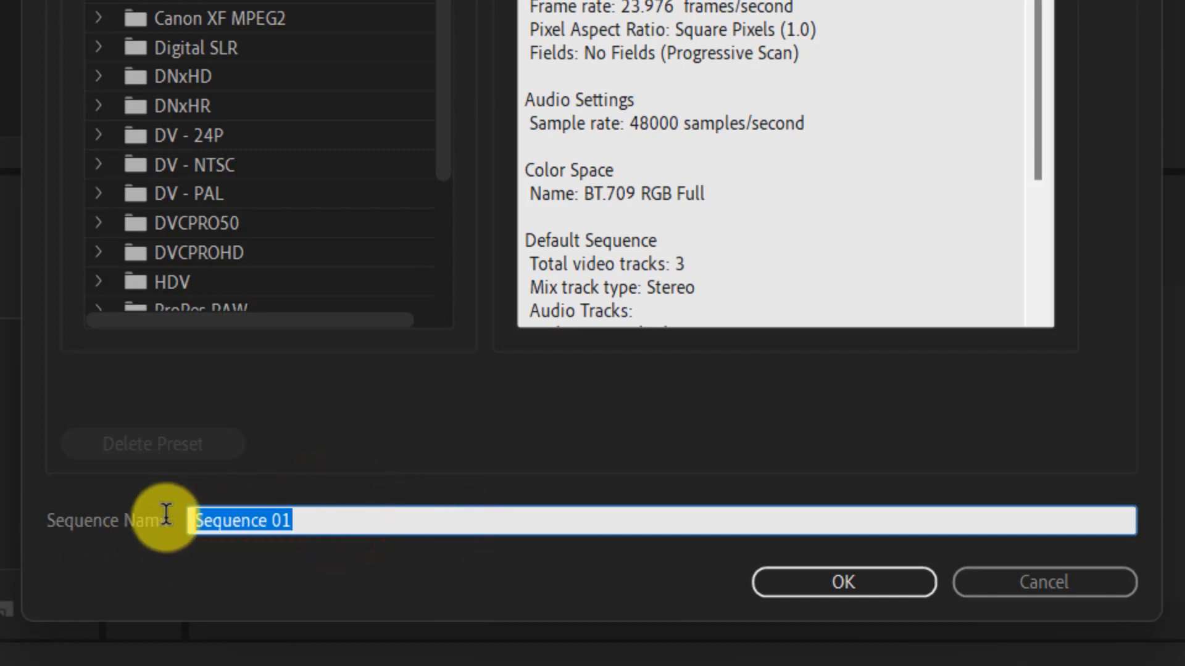
type("E")
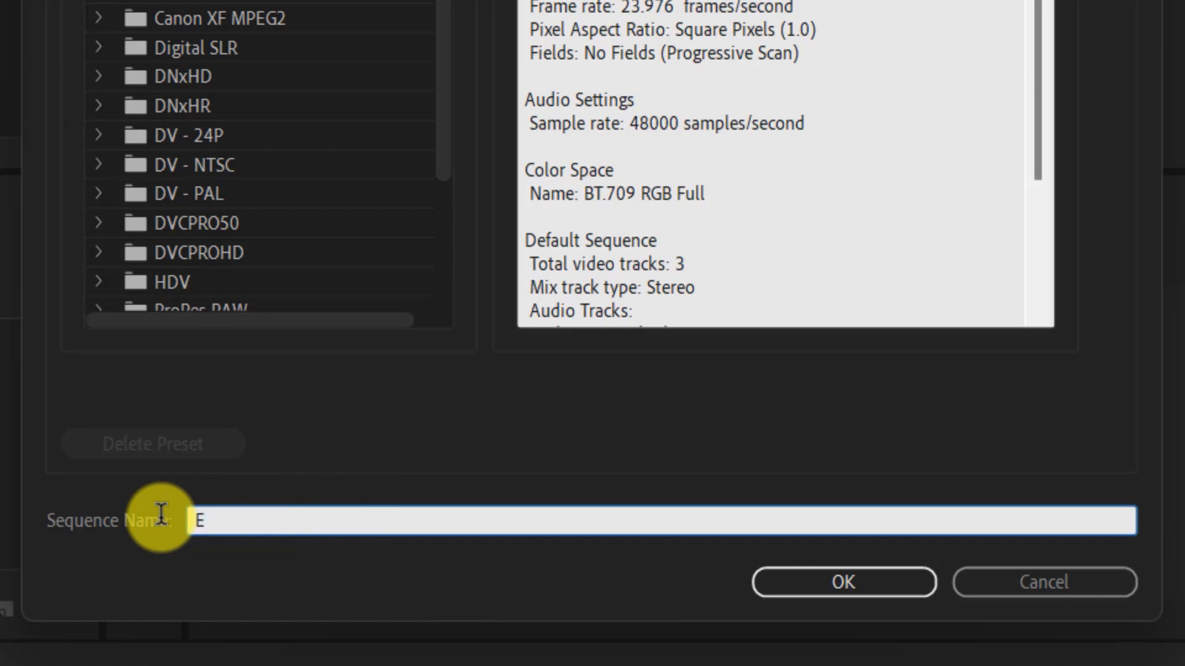
type("pisode 2")
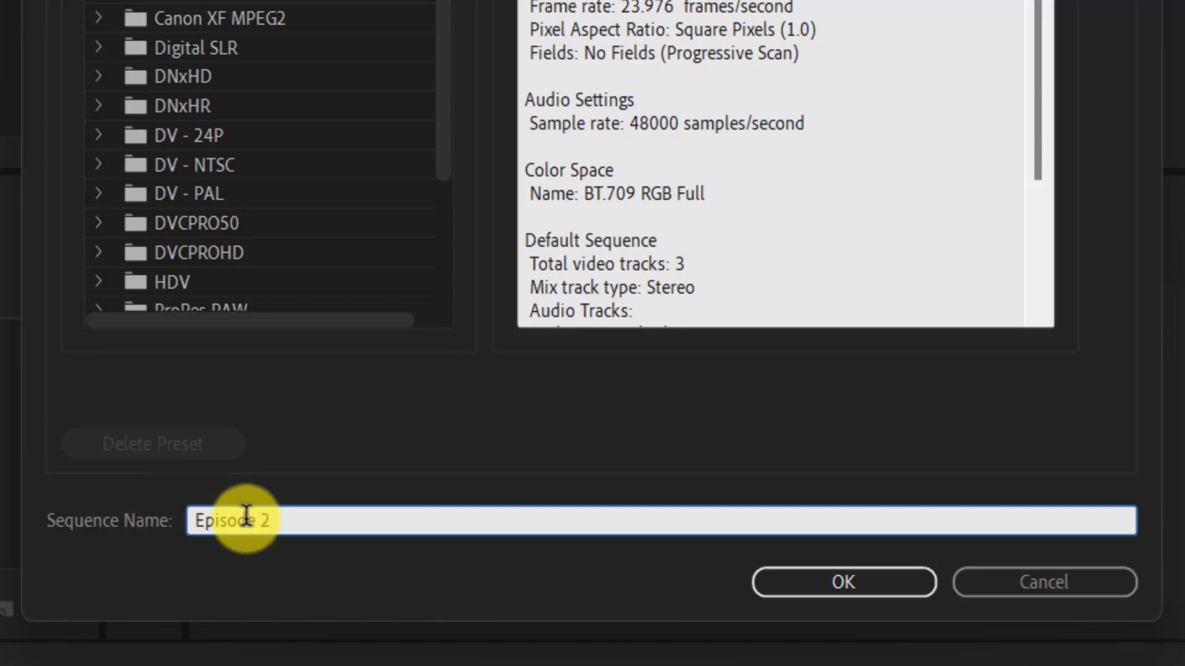
left_click(835, 576)
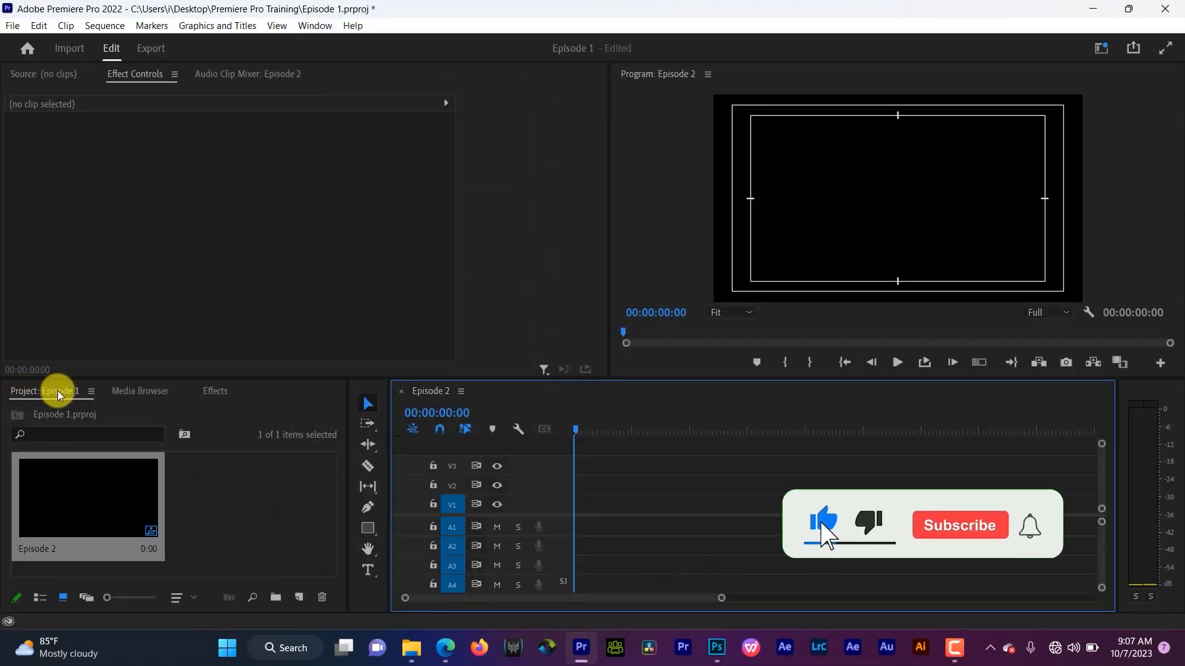
left_click(91, 553)
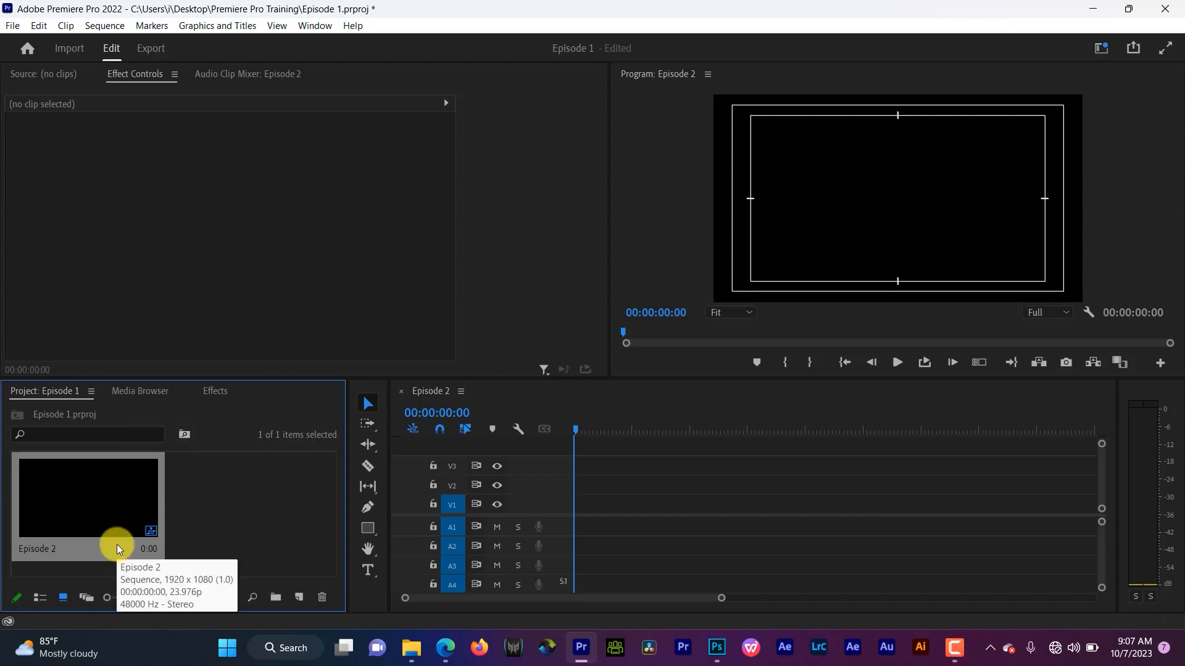
double_click(97, 513)
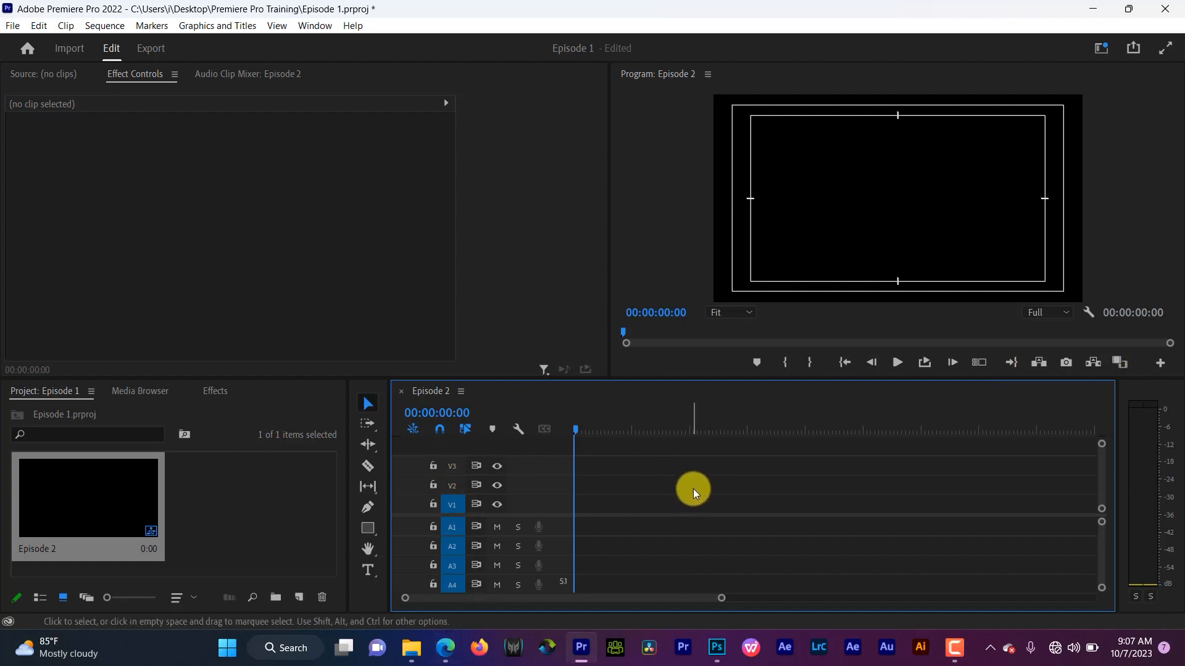
left_click(198, 513)
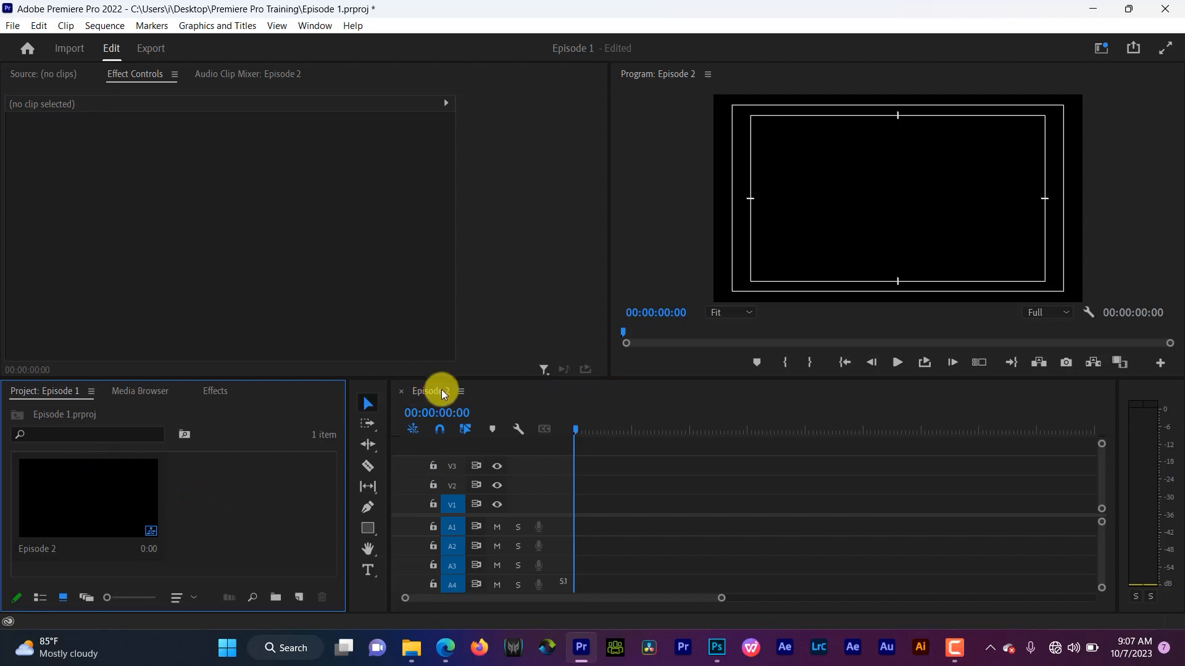
- Close the Episode 2 sequence in the timeline and reopen it from the project's media, repeating this once more
left_click(403, 391)
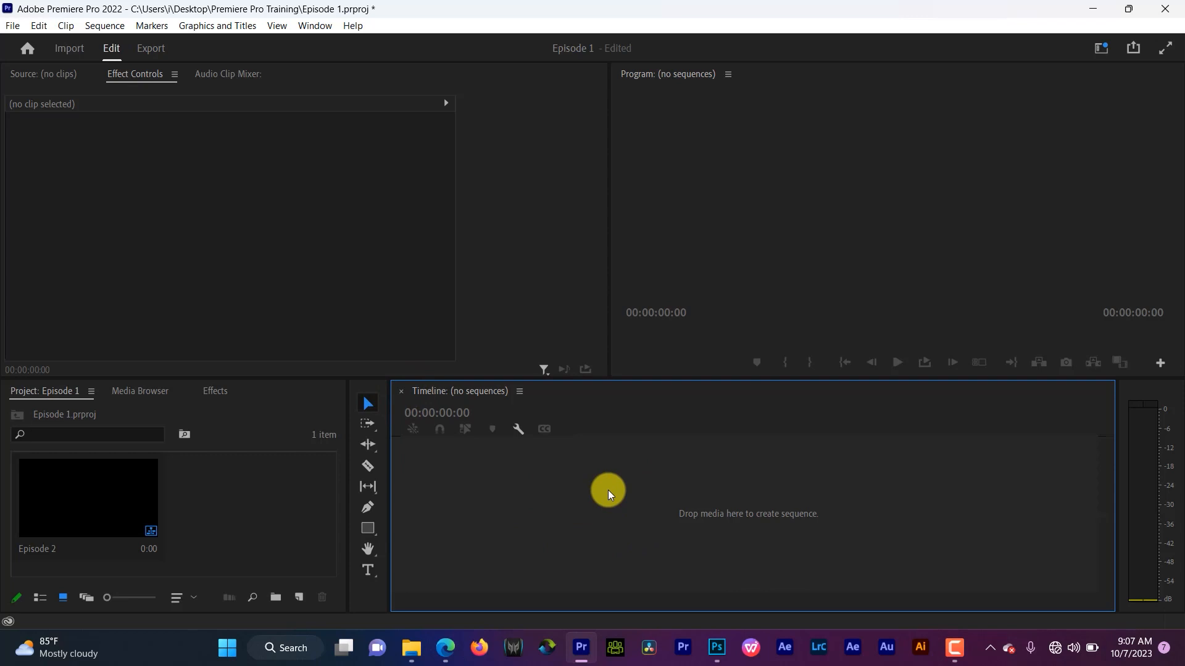
left_click(87, 509)
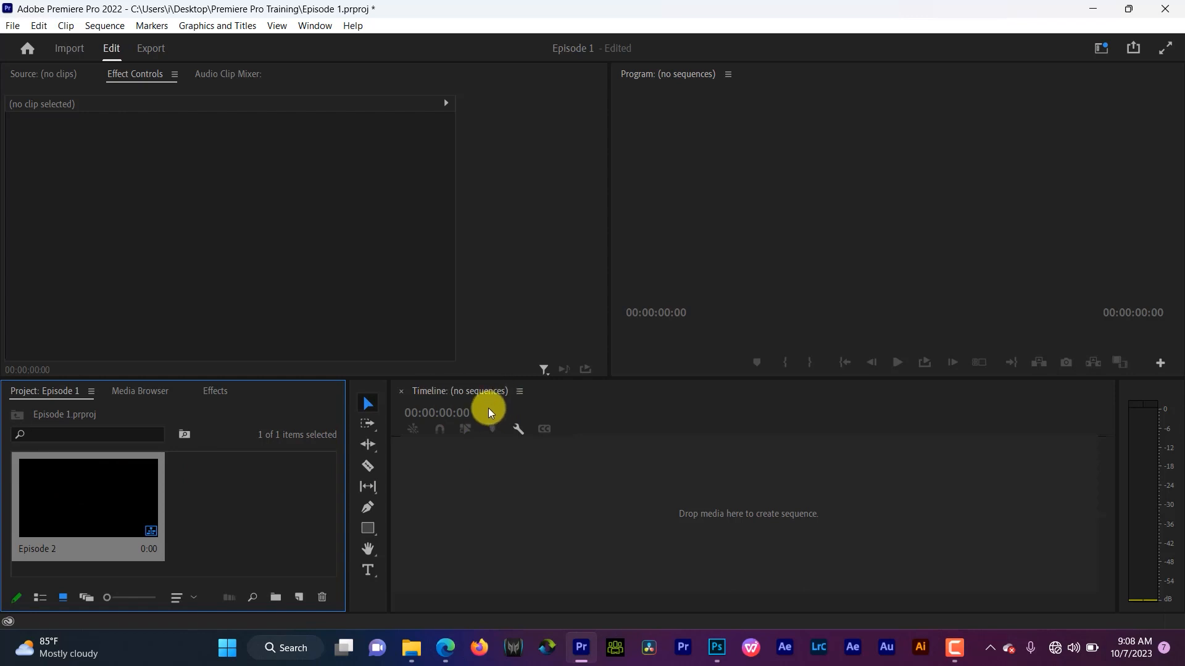
double_click(83, 503)
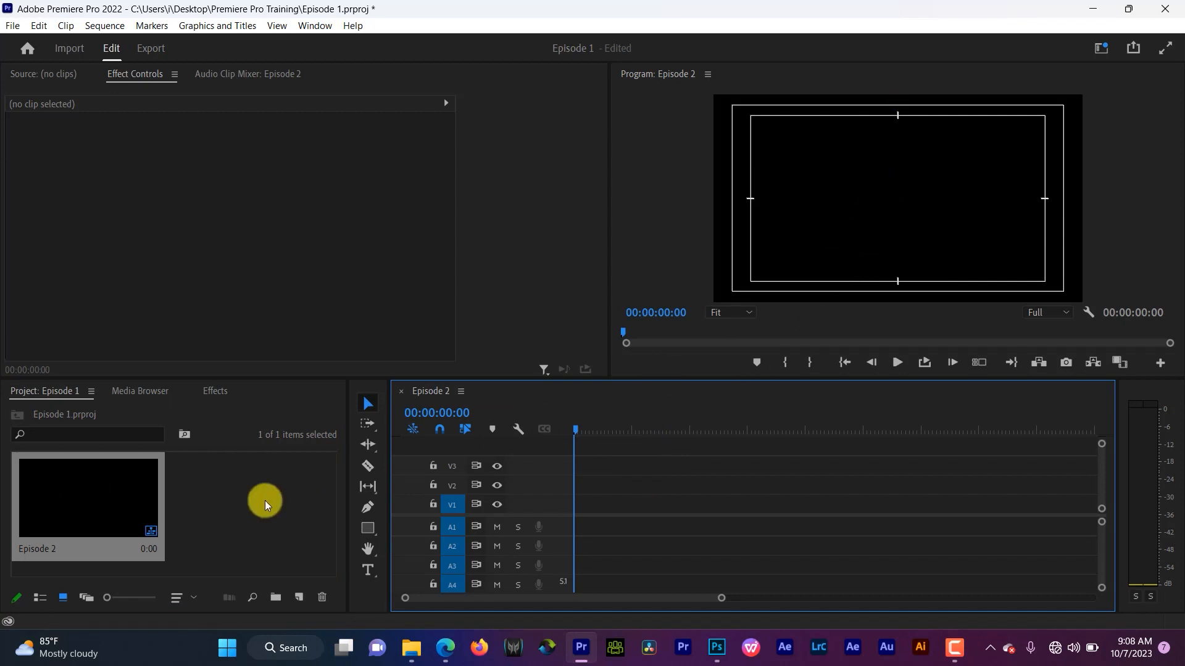
left_click(402, 391)
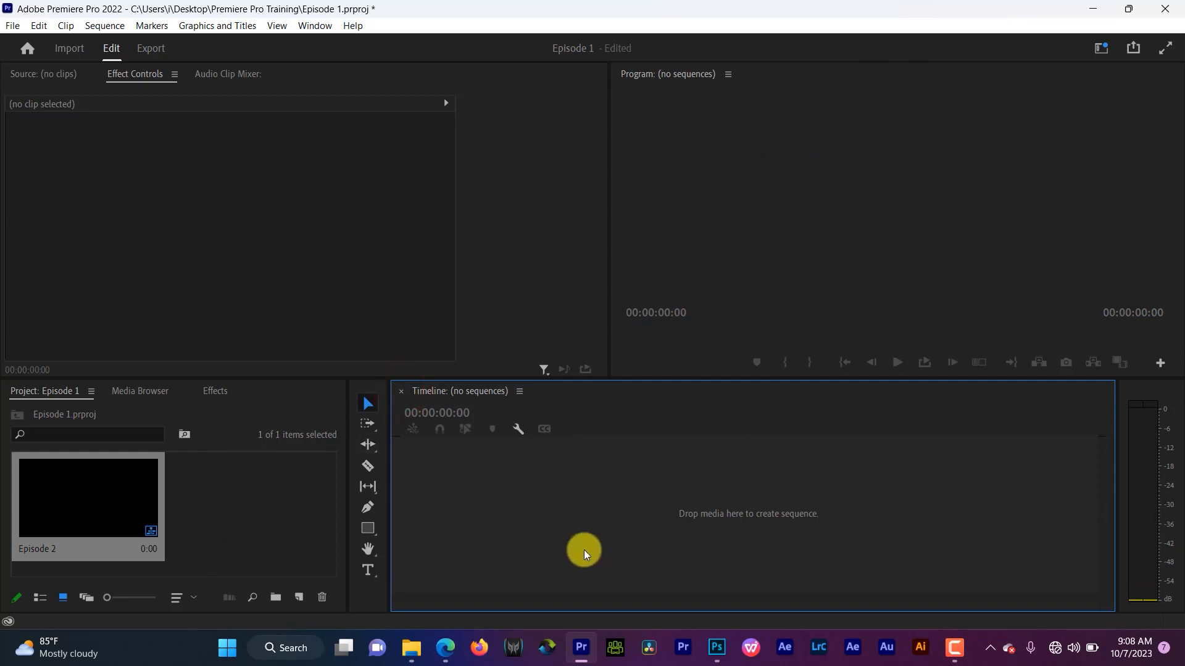
double_click(69, 498)
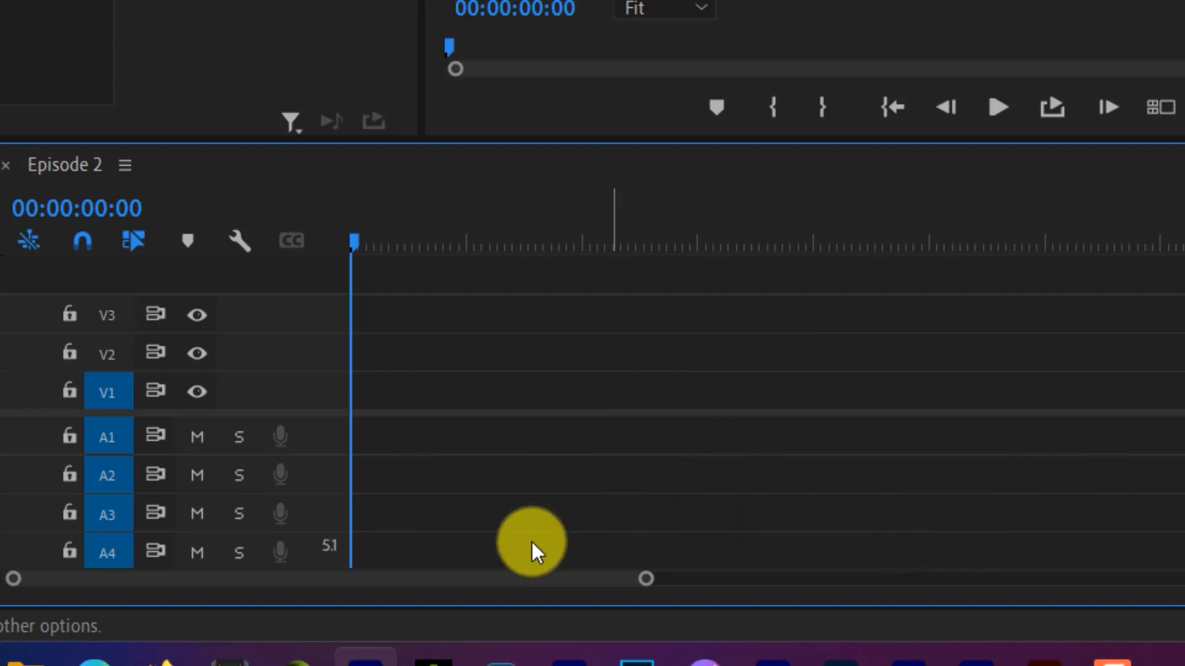
scroll(532, 546, "down", 1)
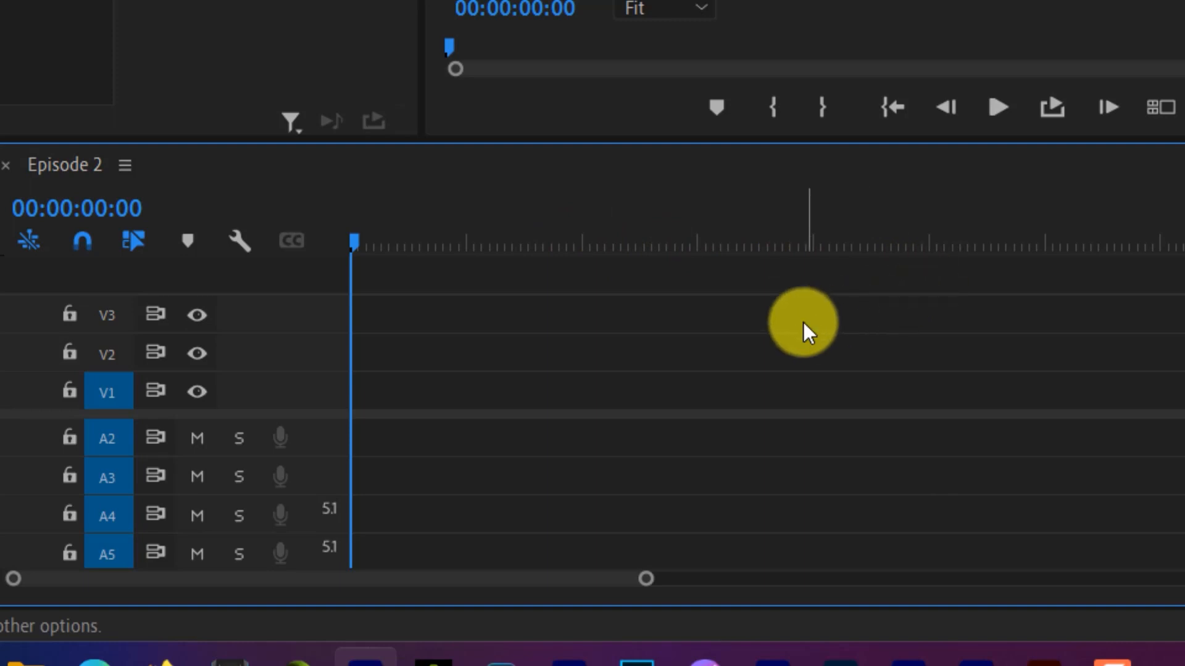
left_click(187, 579)
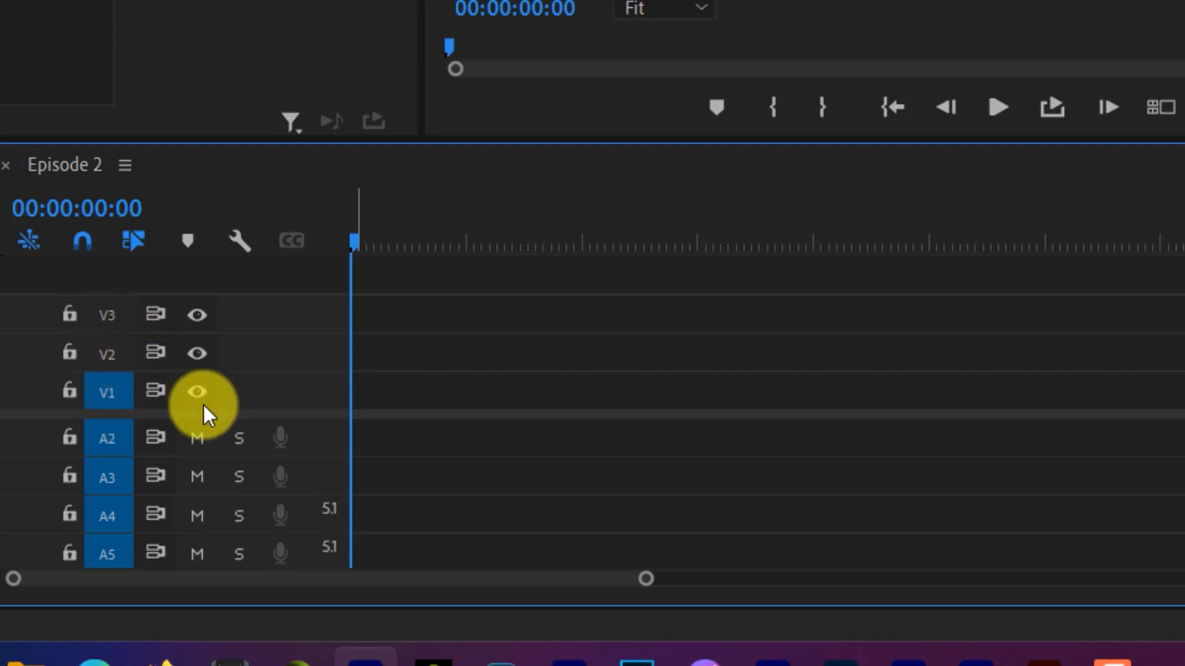
scroll(113, 434, "up", 1)
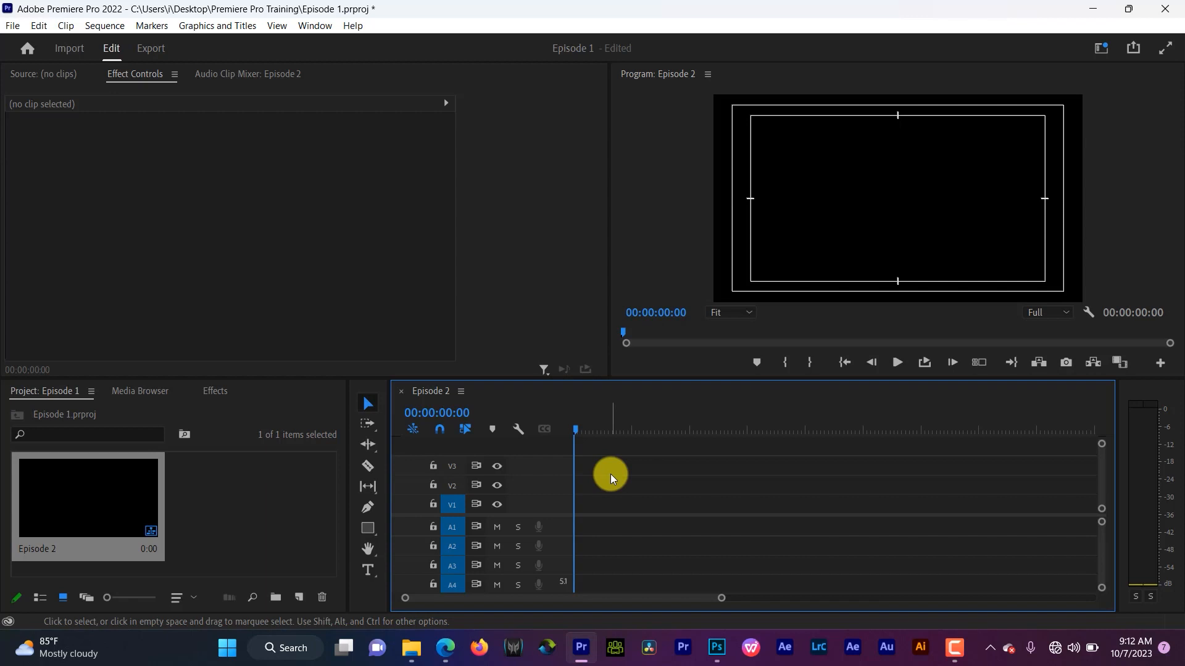
- Import video (2160p) (1).mp4 from the Media folder into the project
left_click(258, 490)
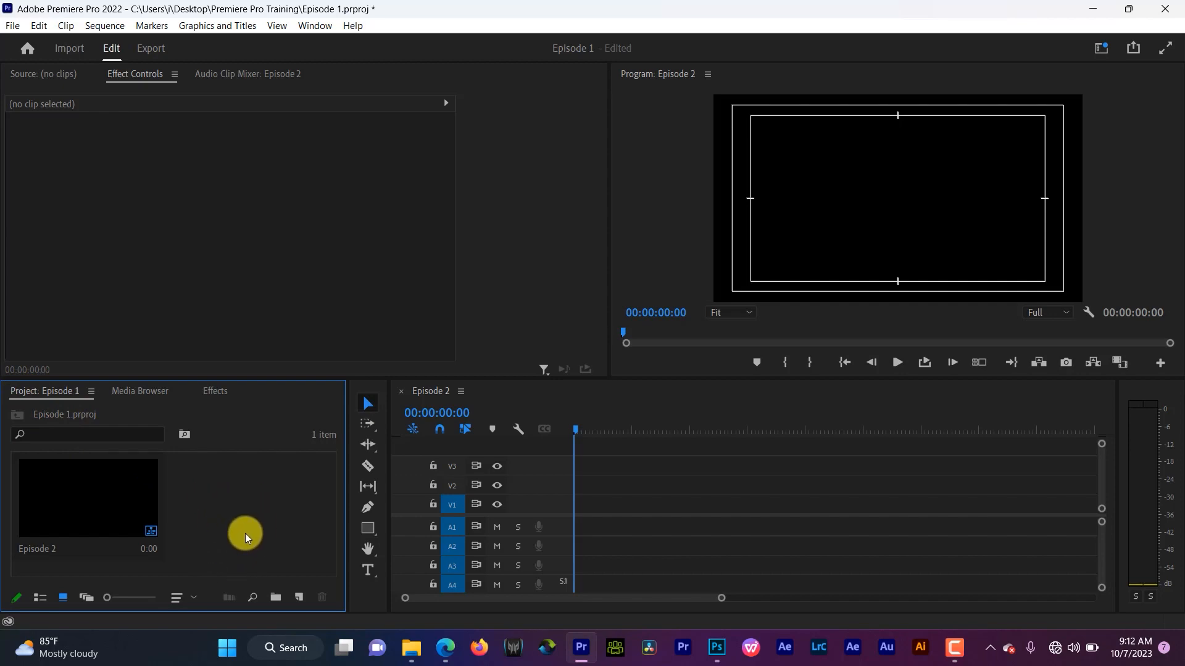
left_click(12, 26)
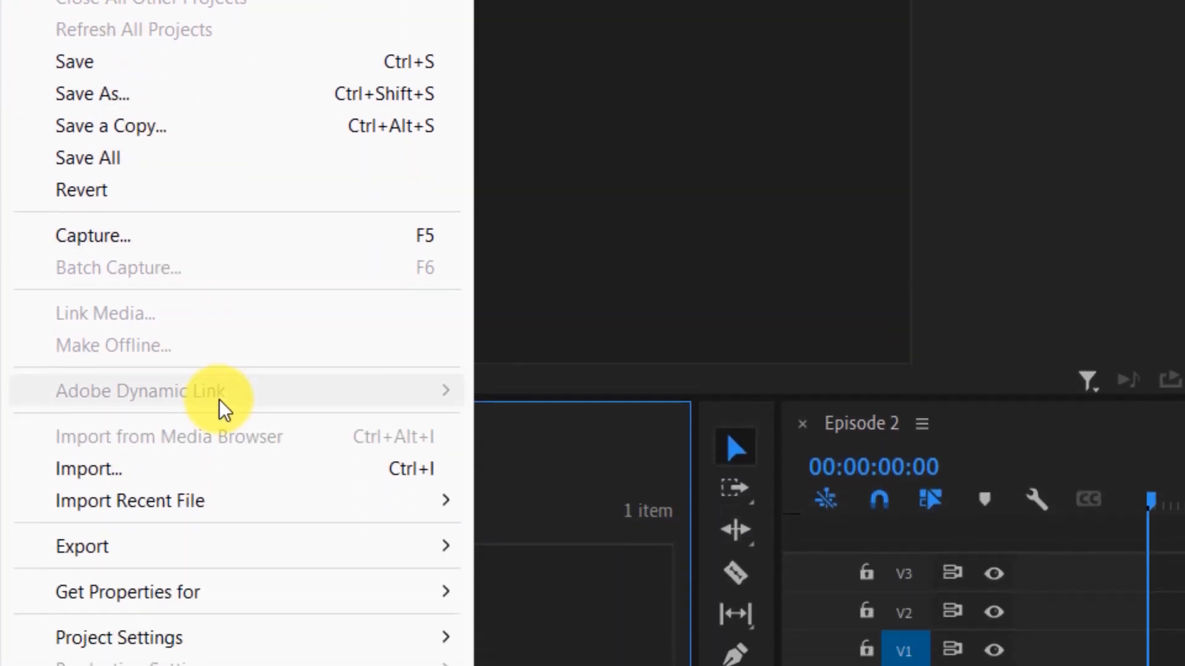
left_click(202, 469)
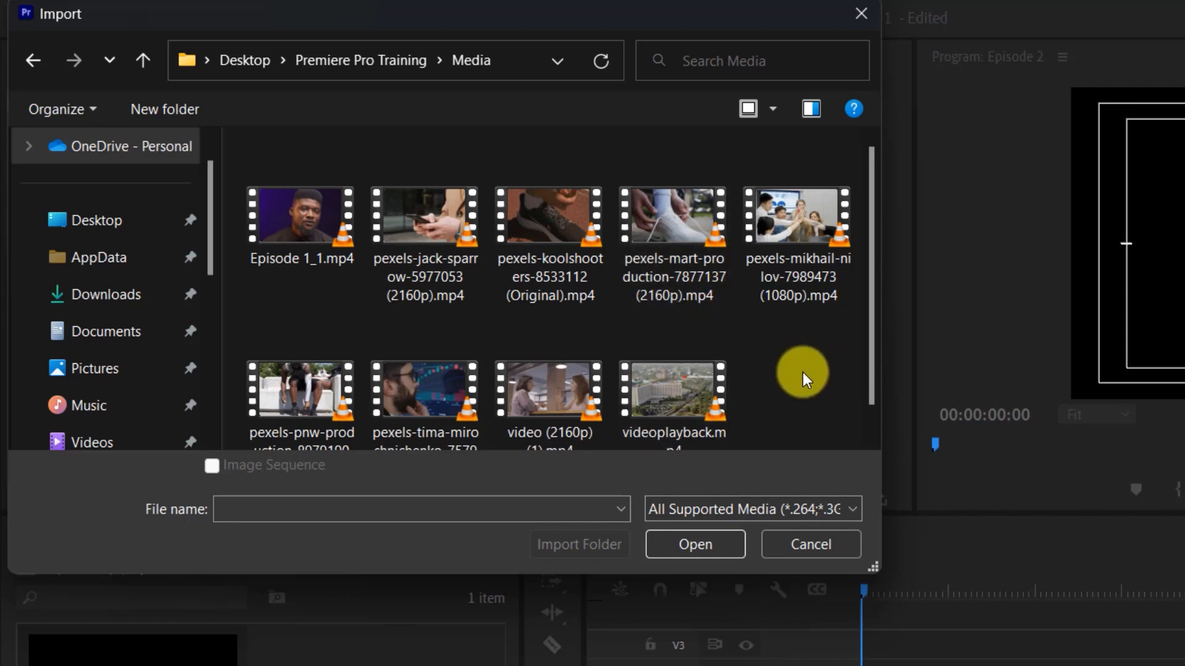
left_click(559, 379)
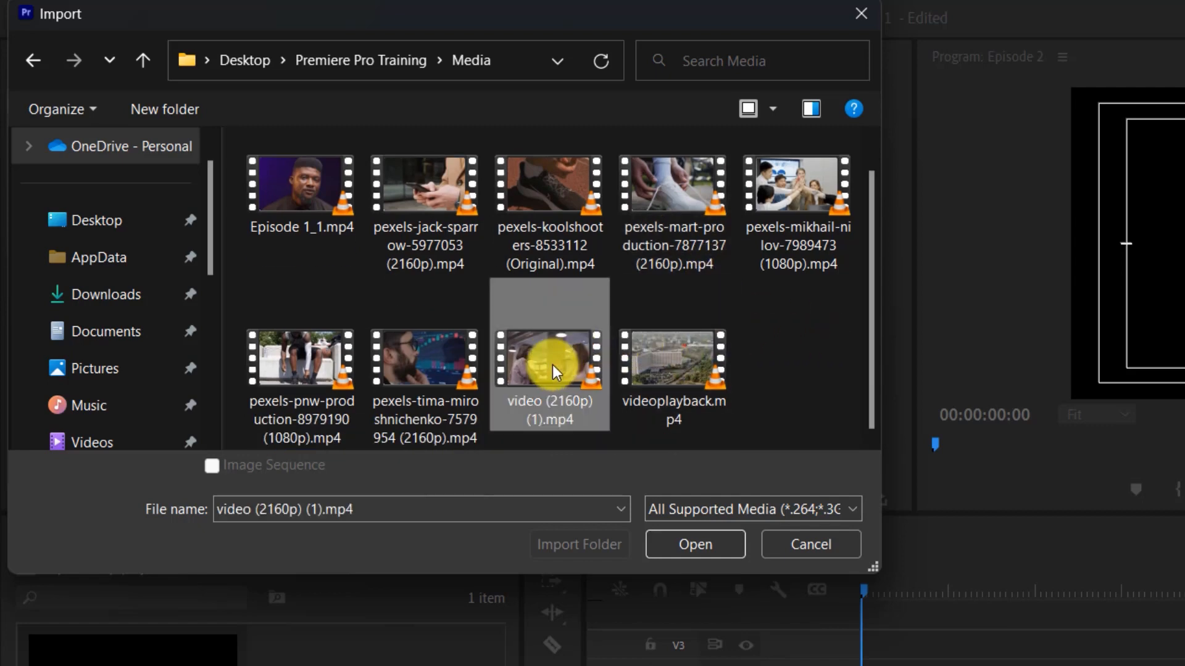
left_click(668, 547)
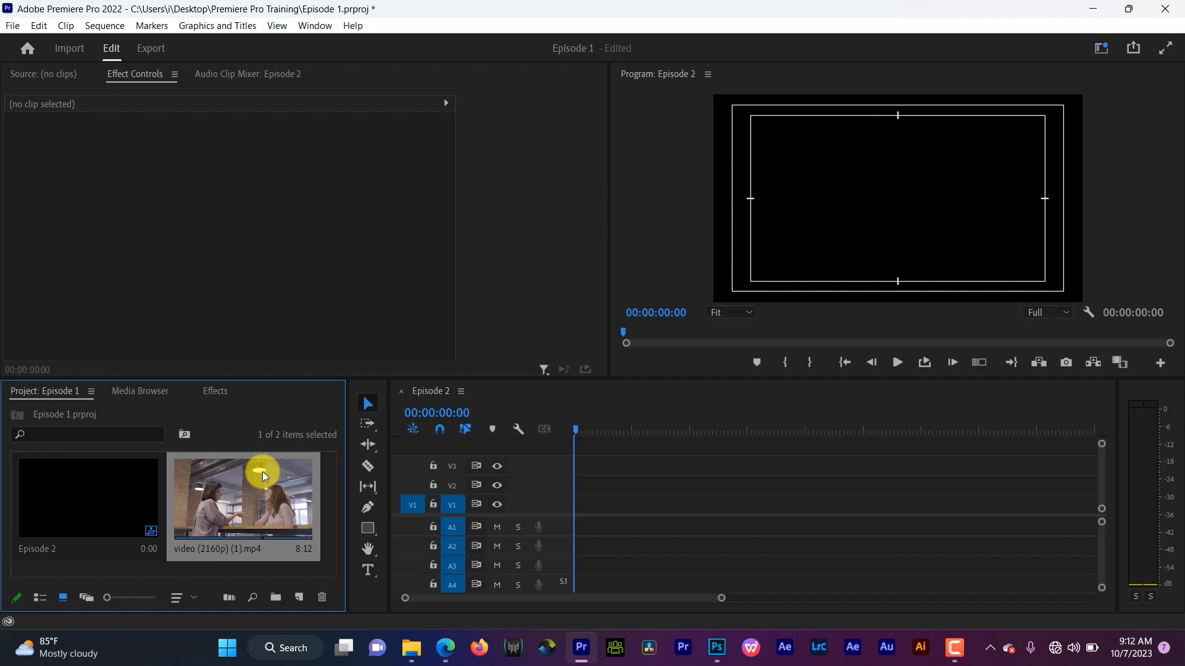
left_click(17, 26)
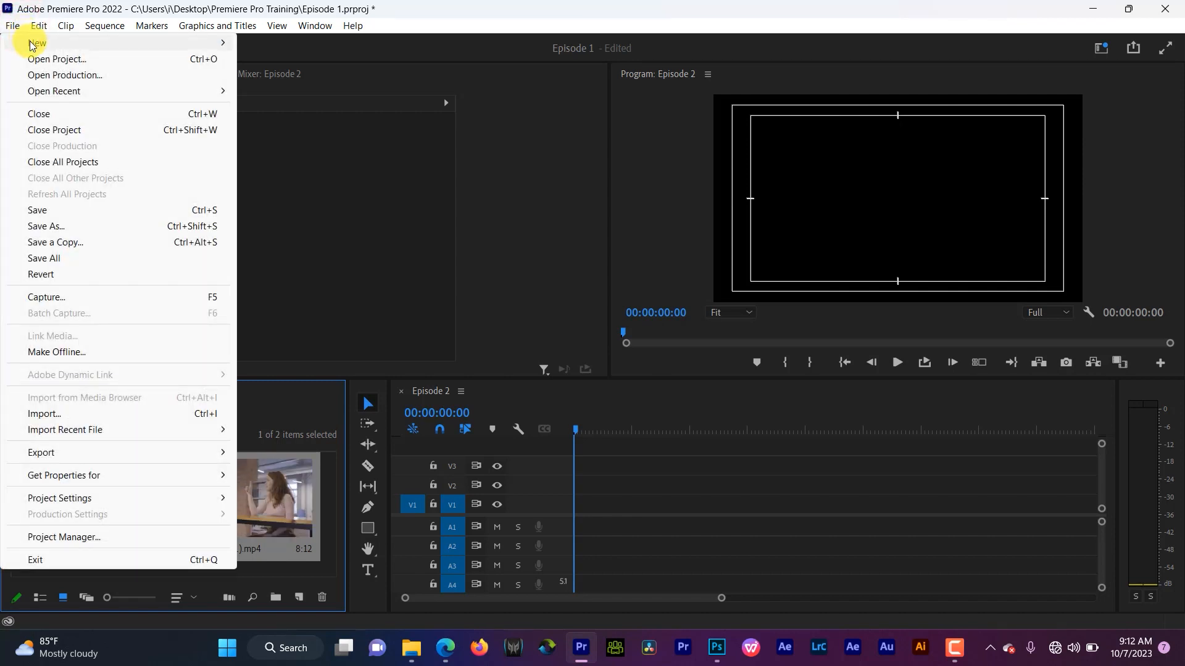
left_click(75, 414)
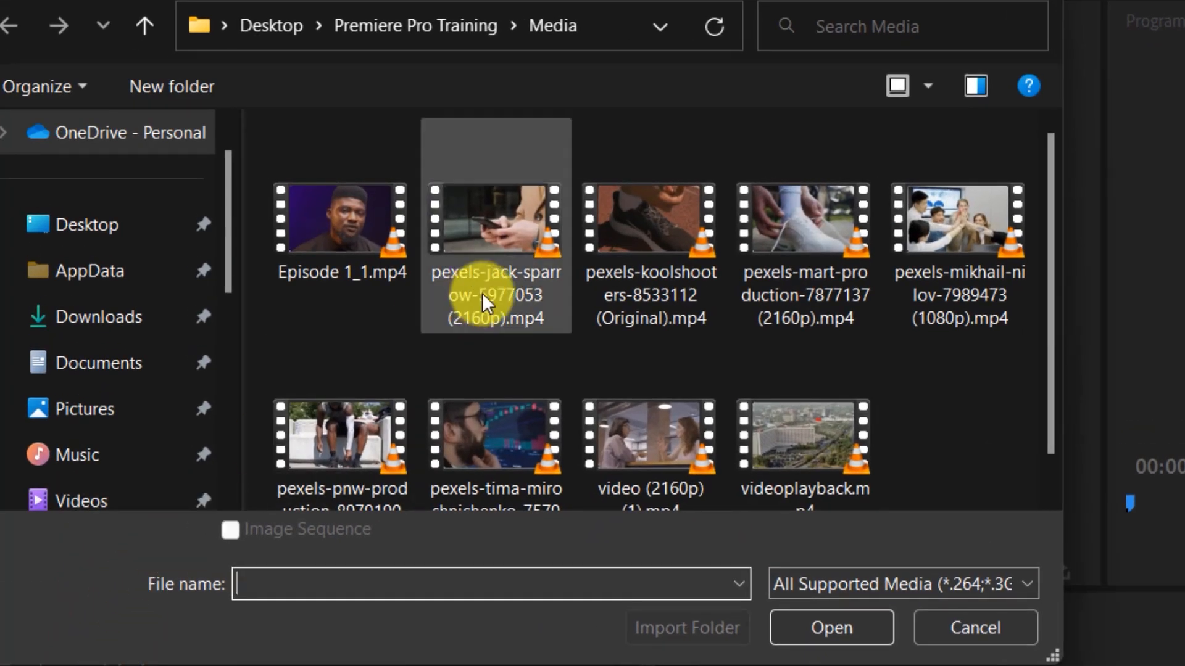
left_click(385, 251)
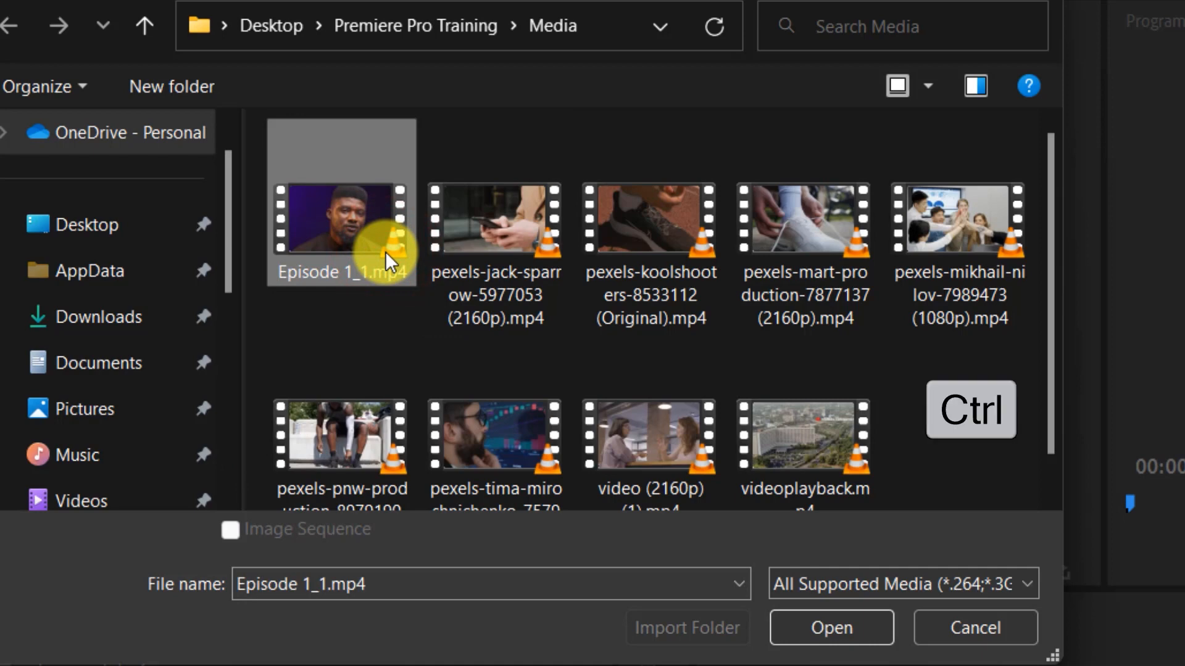
left_click(526, 228, "ctrl")
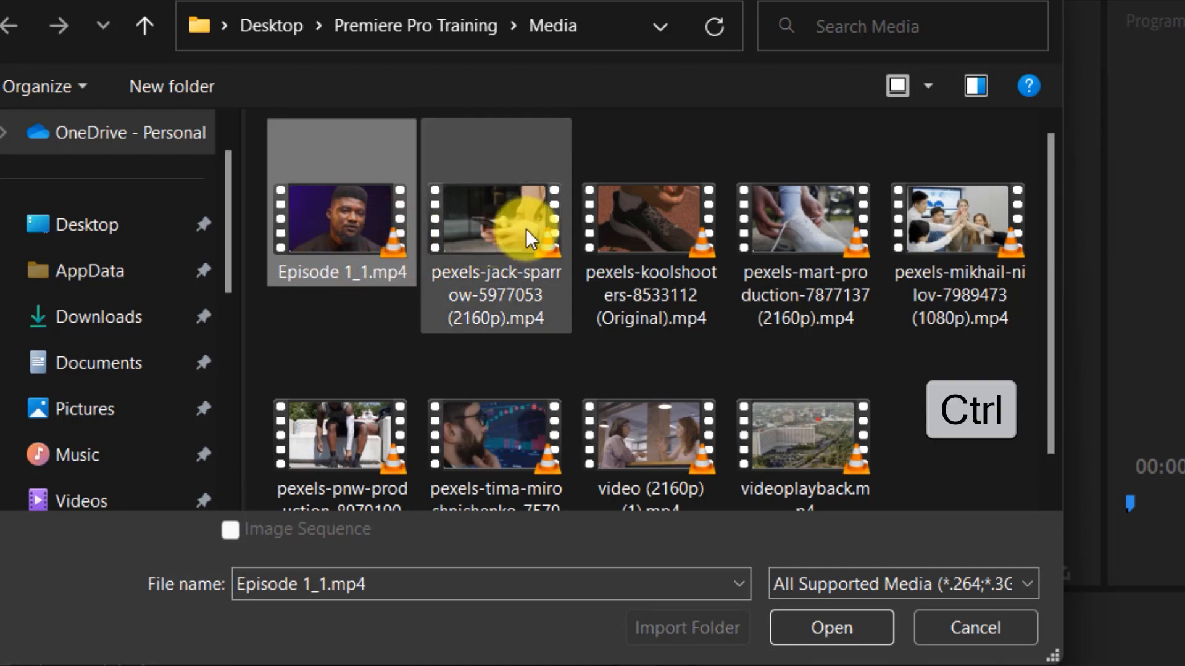
left_click(617, 225, "ctrl")
left_click(746, 225, "ctrl")
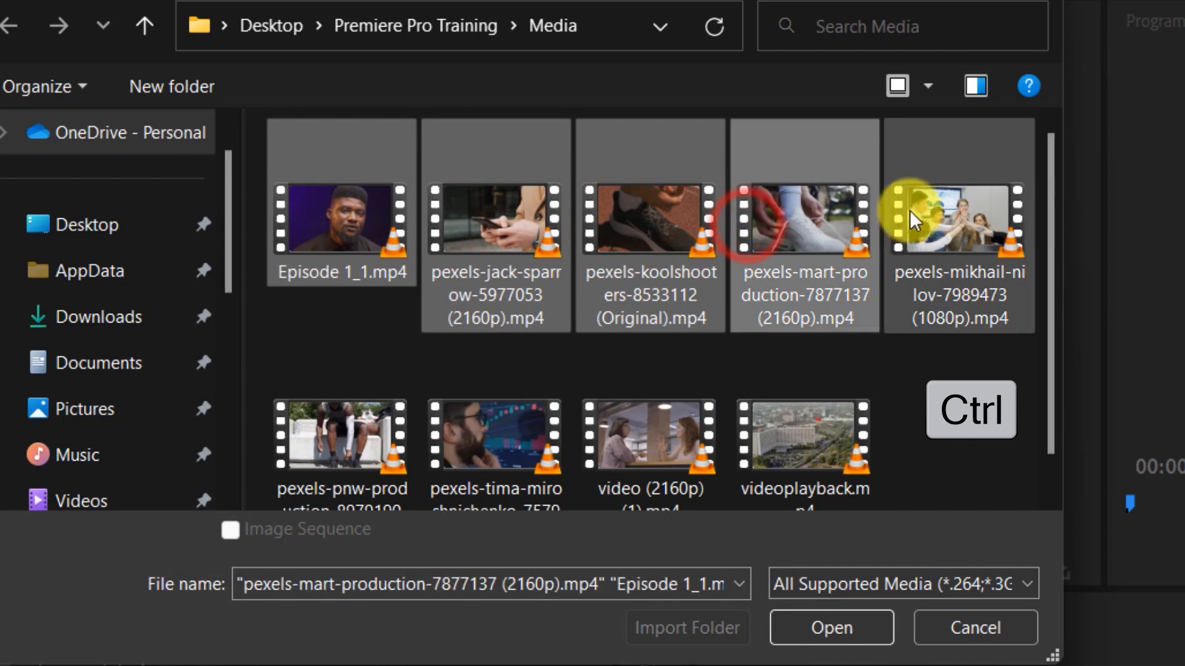
left_click(935, 209, "ctrl")
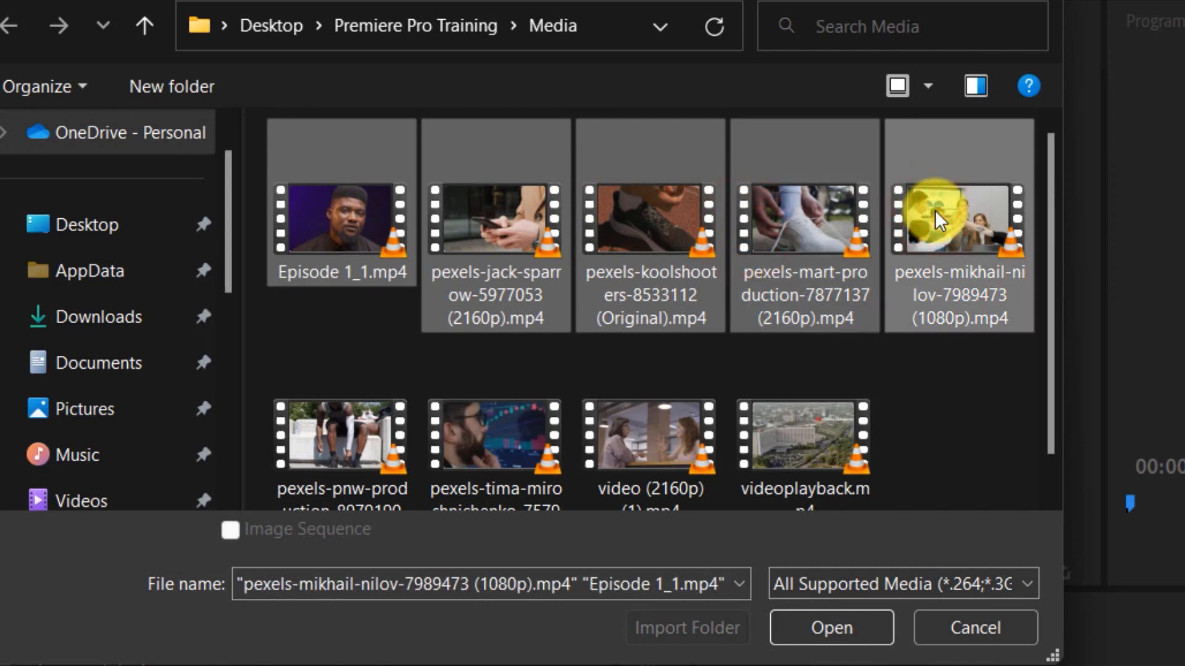
left_click(965, 427)
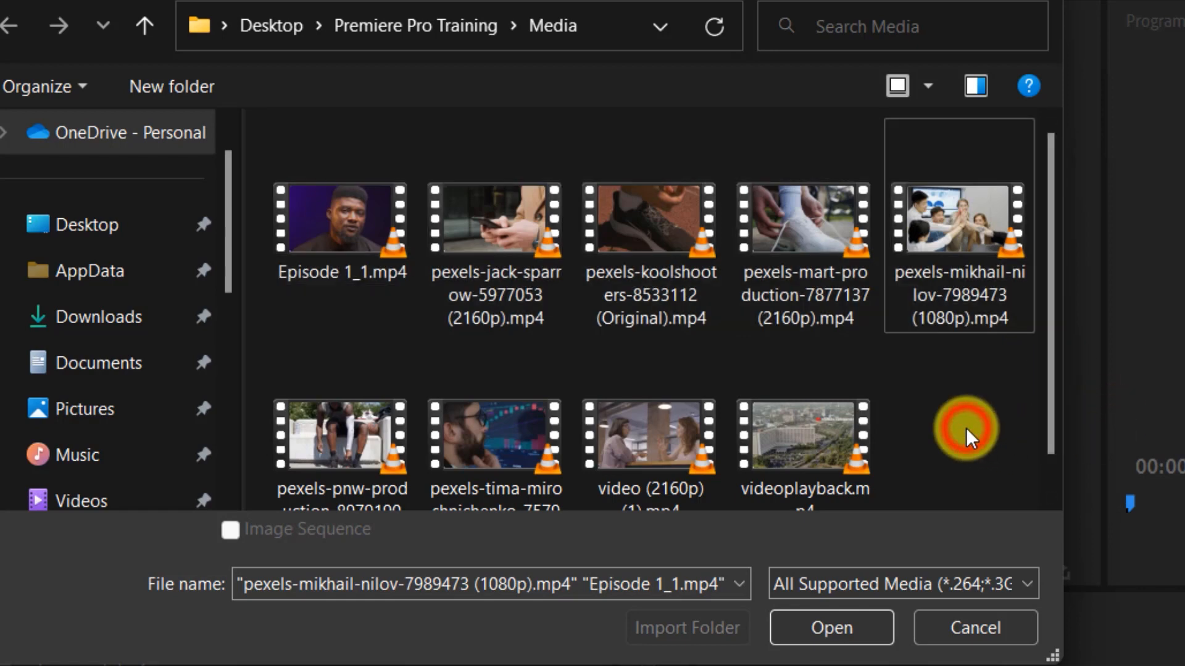
left_click_drag(965, 427, 348, 183)
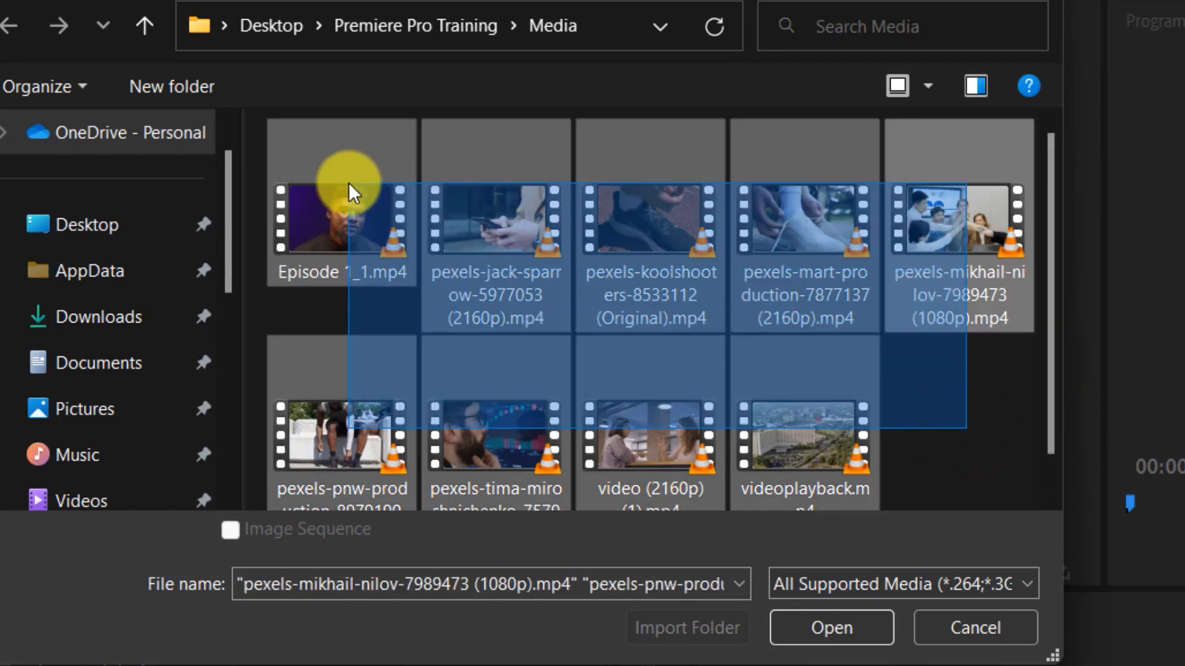
left_click_drag(348, 183, 348, 182)
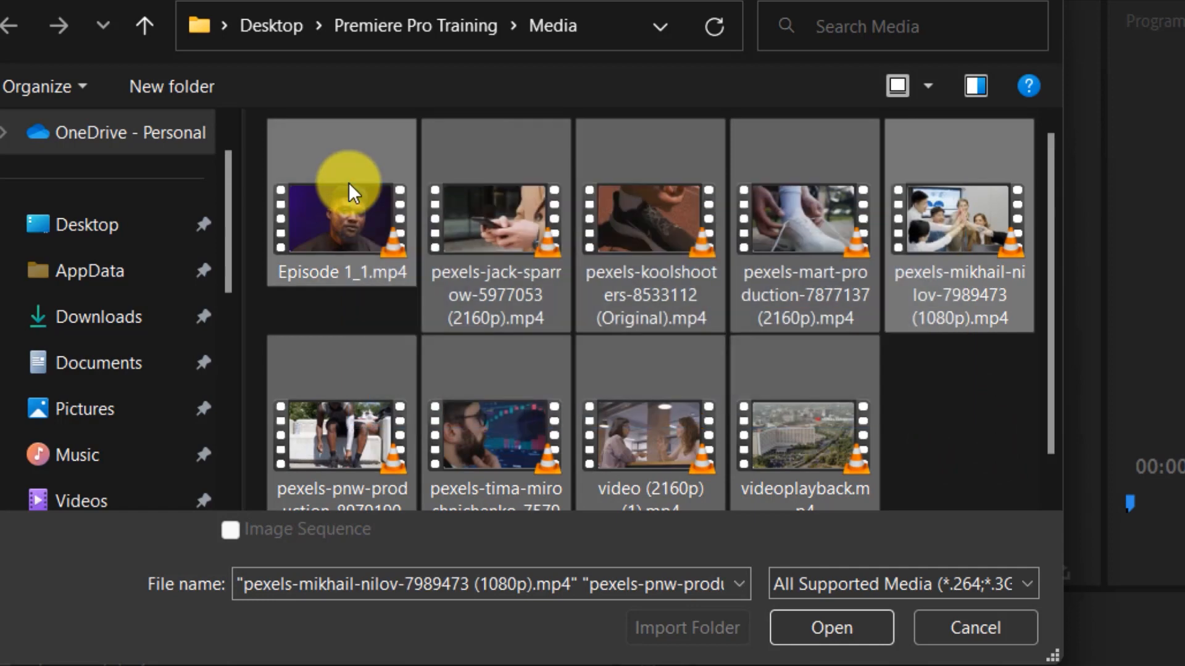
left_click(946, 464)
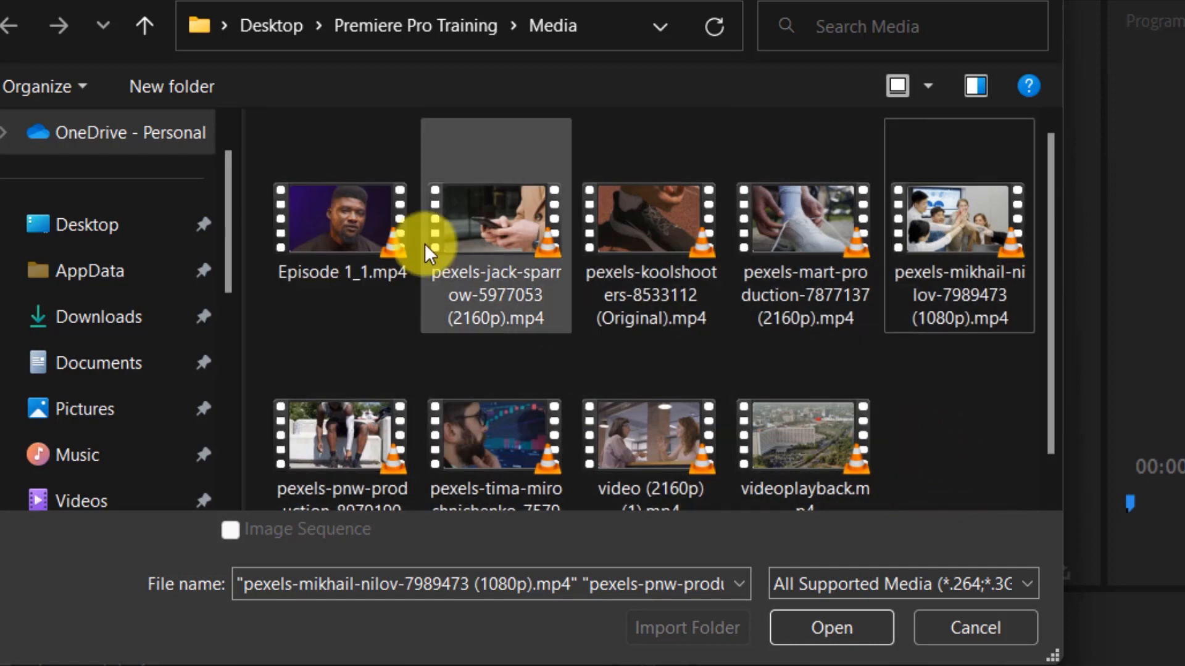
left_click(340, 213)
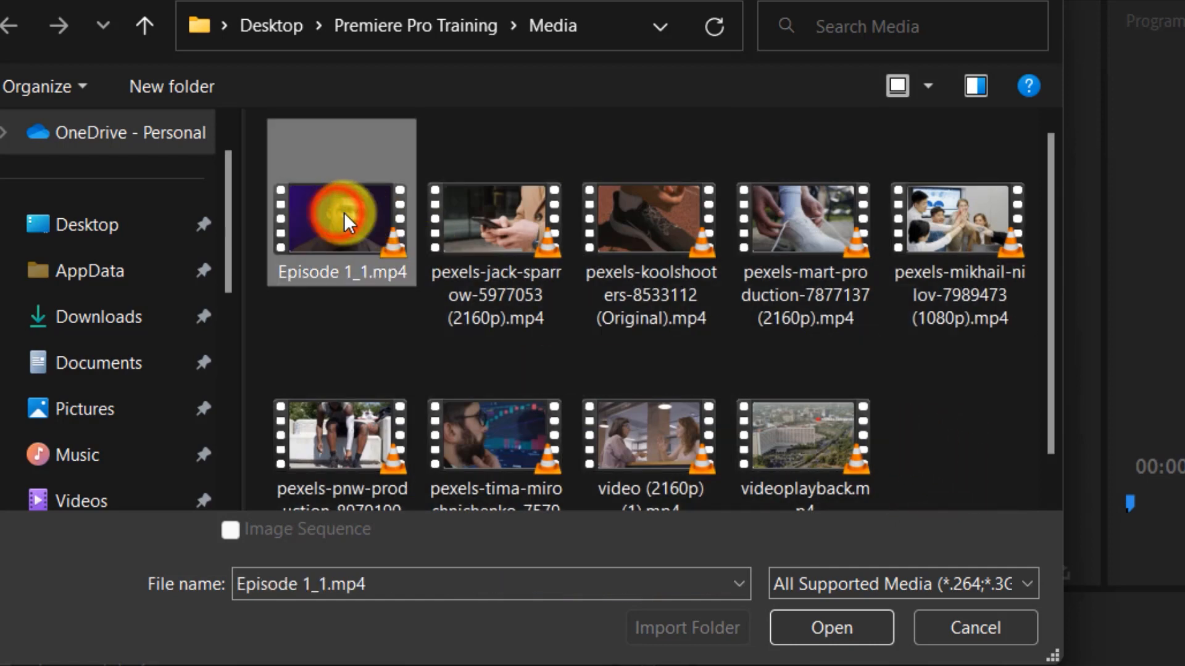
left_click(934, 222, "shift")
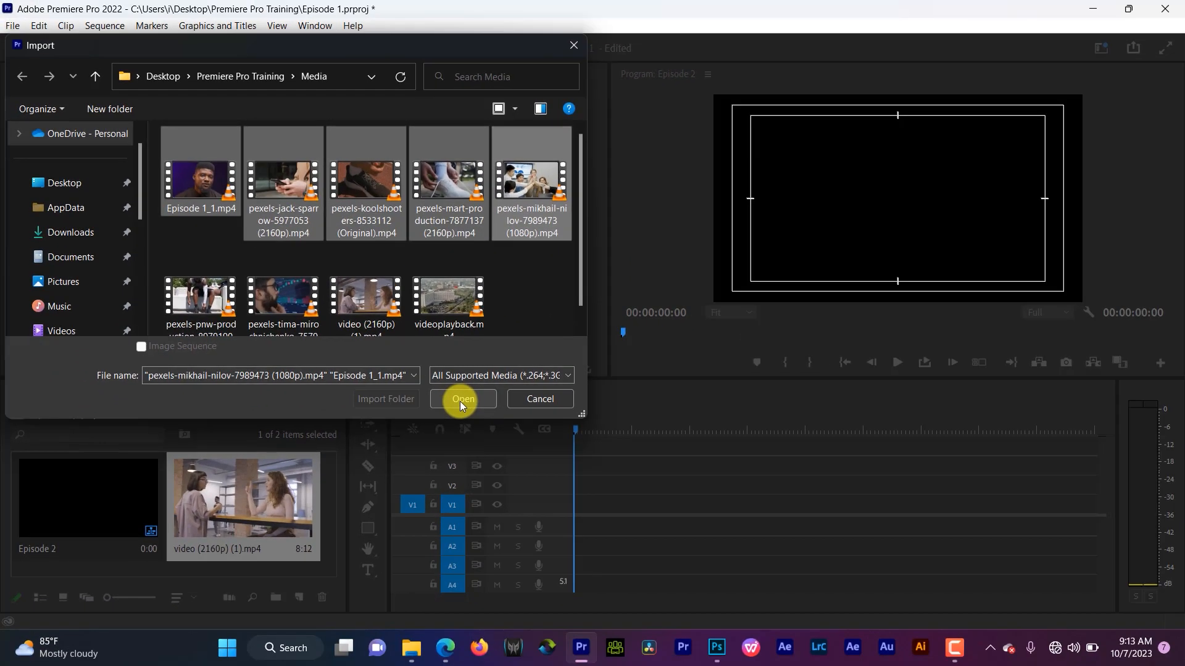
left_click(460, 401)
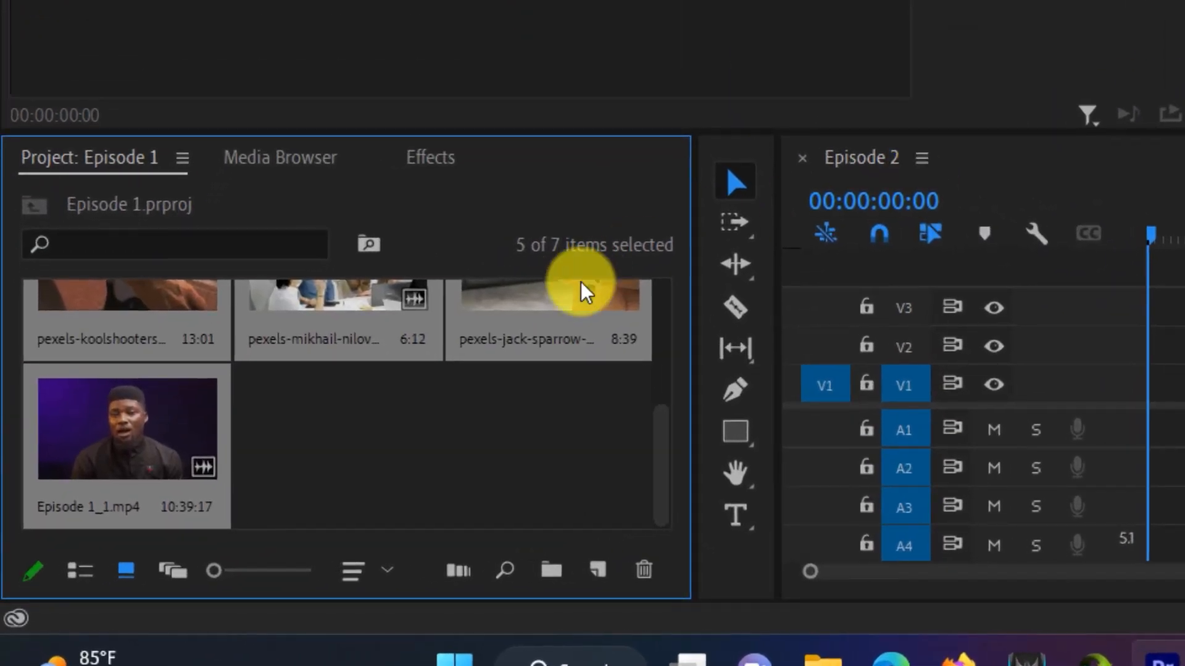
left_click_drag(667, 453, 646, 275)
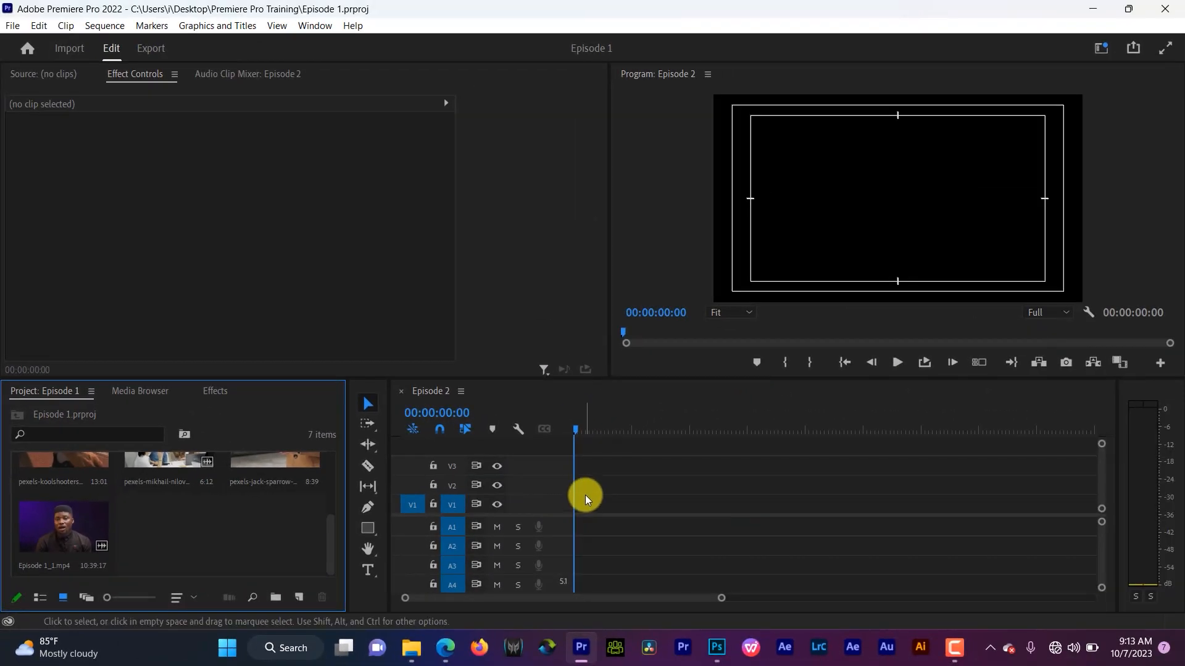
- Place Episode 1_1.mp4 at the start of track V1 in the Episode 2 timeline, keeping the existing sequence settings
left_click(332, 497)
left_click(332, 497)
left_click(47, 530)
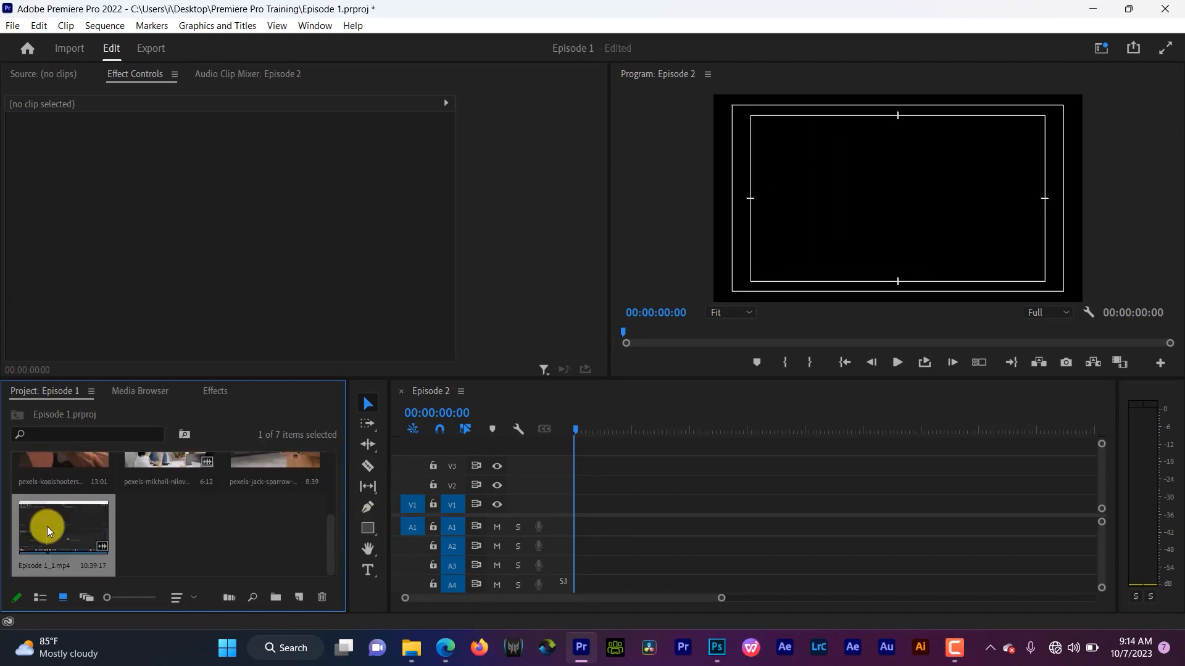
left_click_drag(47, 530, 571, 503)
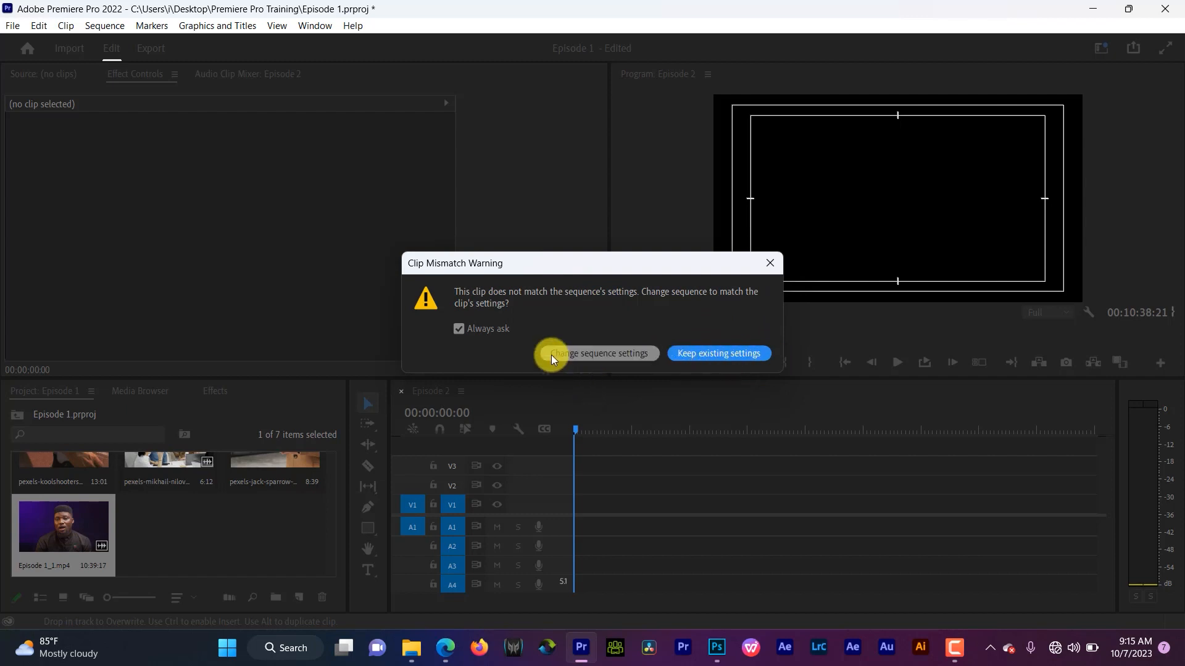
left_click(642, 356)
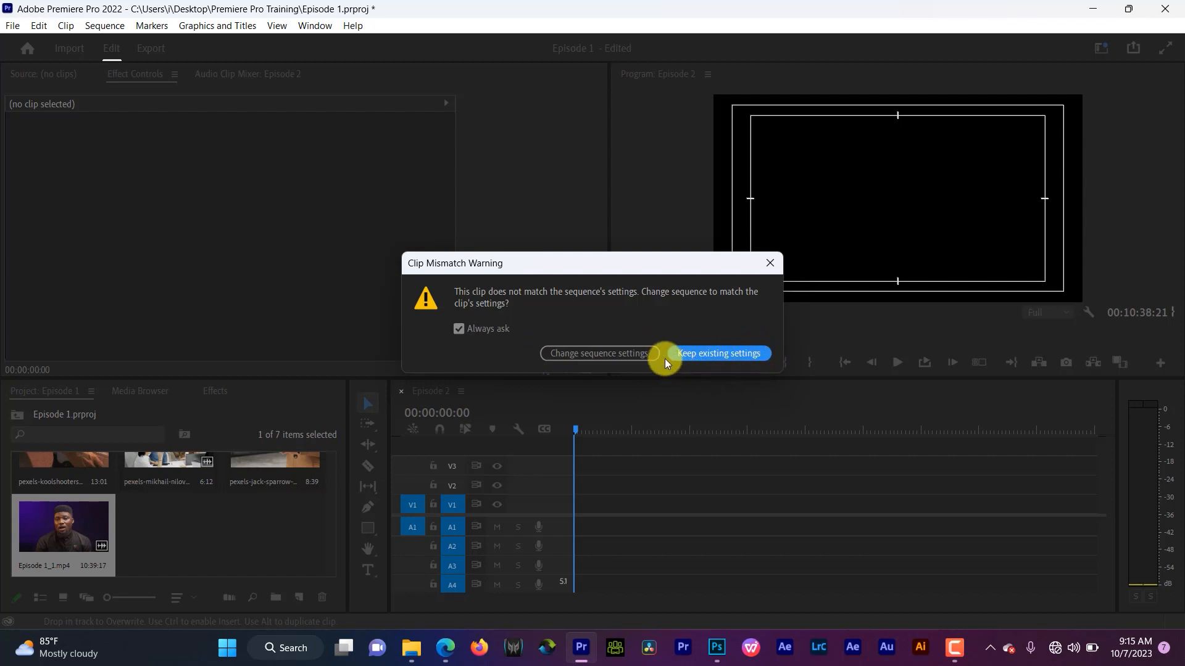
left_click(698, 353)
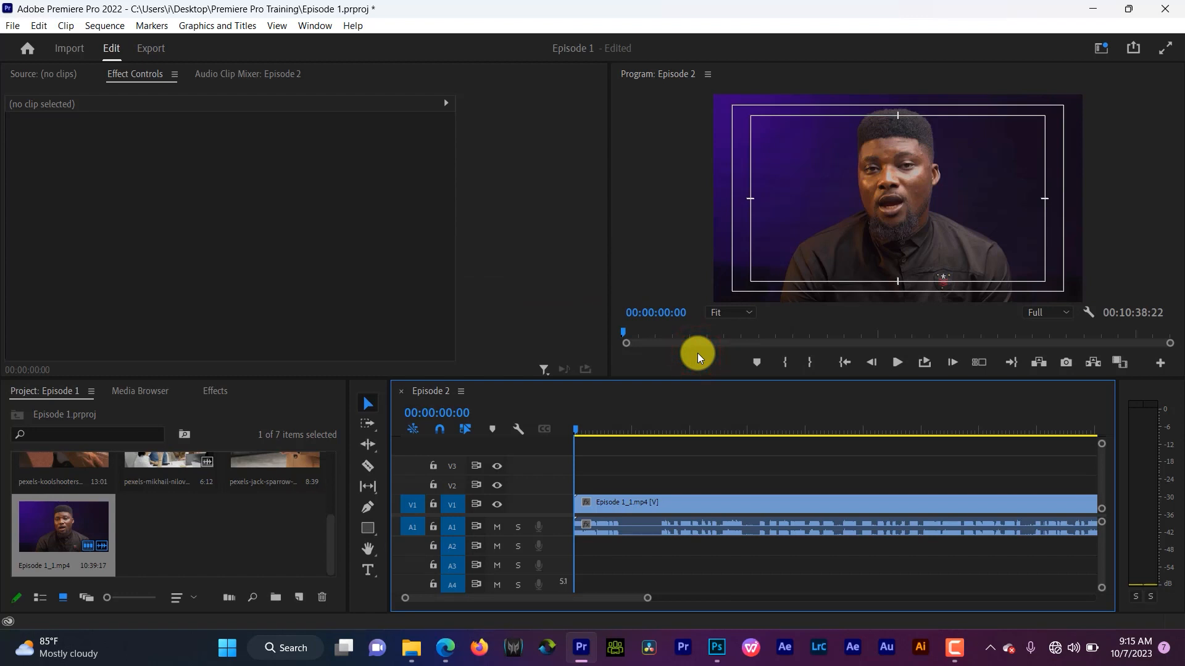
- Play about the first 6 seconds of the sequence, stop playback, and return the playhead to the beginning
key("space")
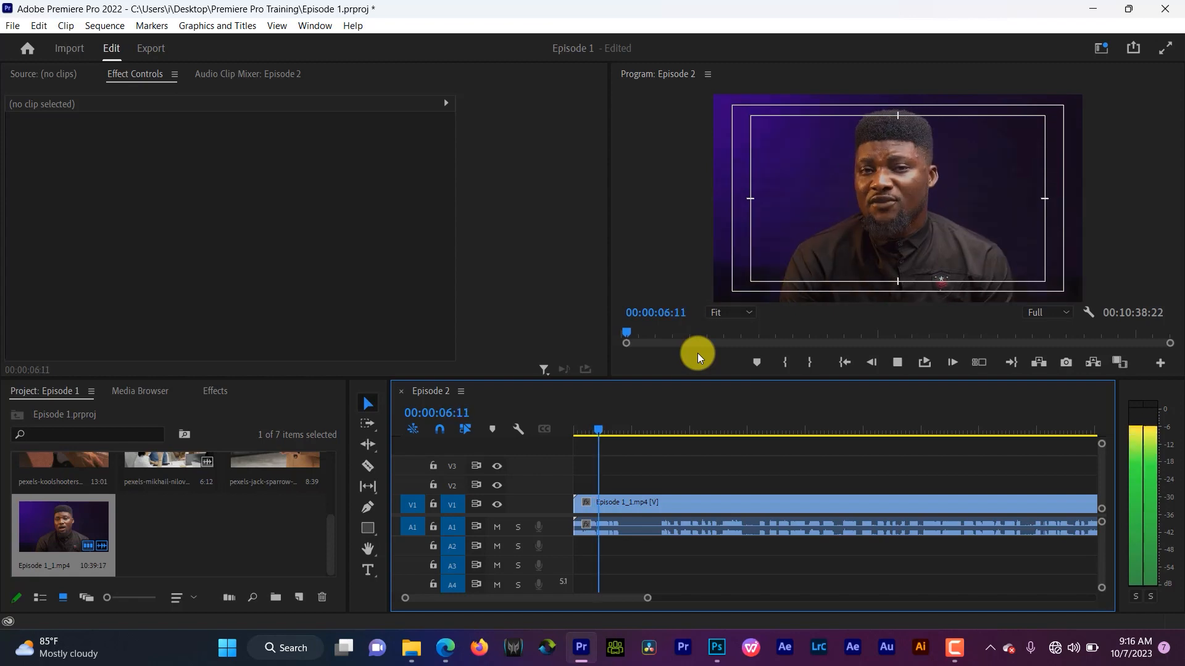
key("space")
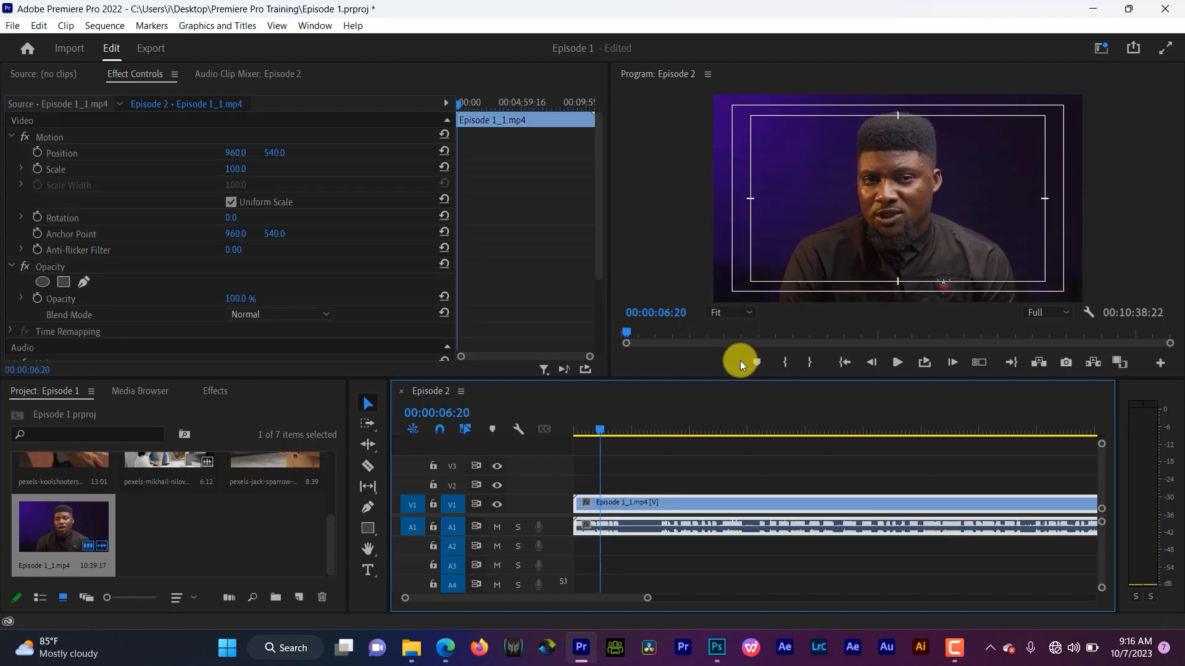
left_click_drag(591, 417, 538, 428)
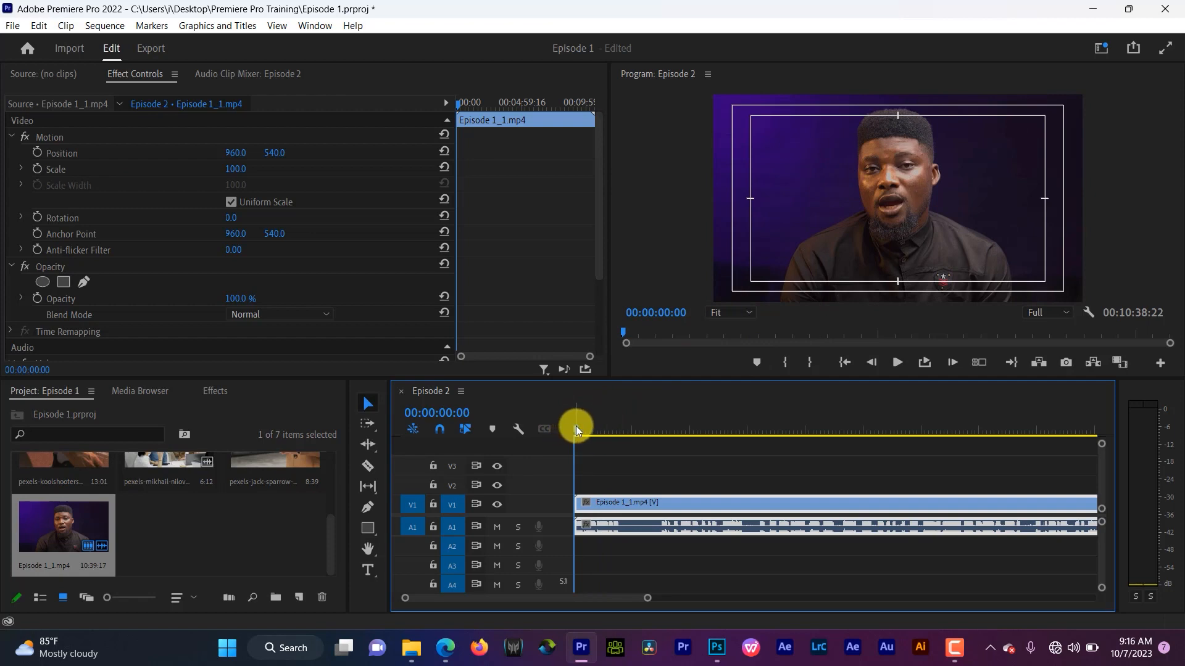
- Scrub the playhead along the Episode 2 timeline to 00:00:08:09
mouse_move(576, 425)
left_mouse_down()
mouse_move(726, 427)
mouse_move(599, 434)
left_mouse_up()
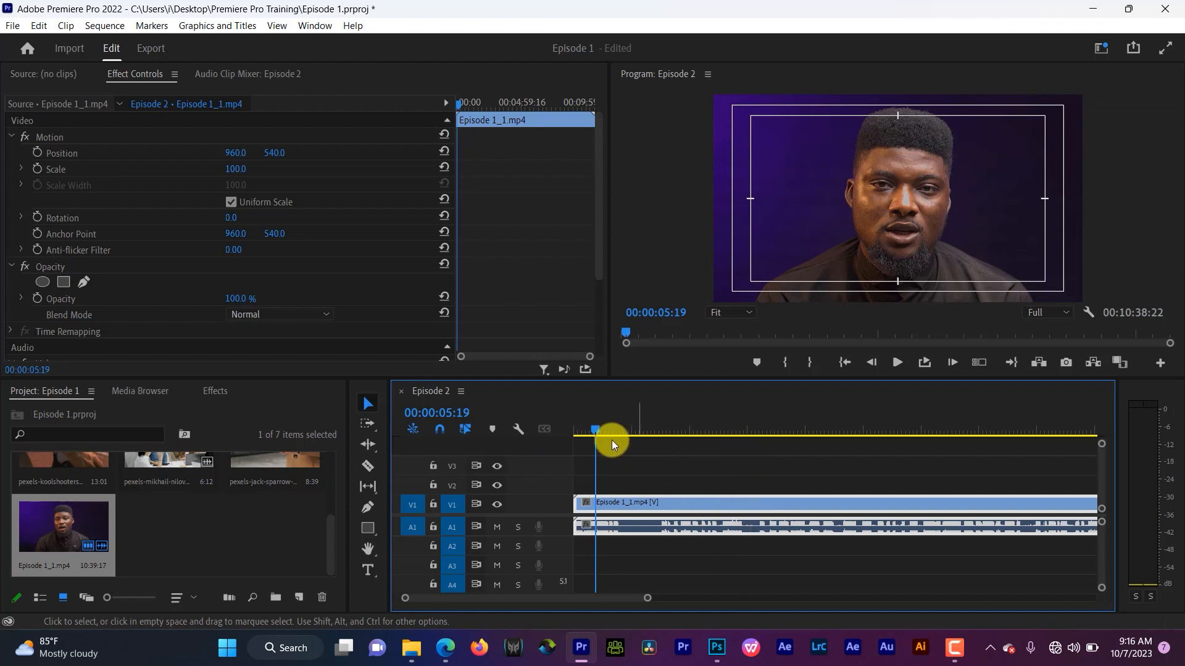
mouse_move(594, 426)
left_mouse_down()
mouse_move(579, 428)
mouse_move(595, 423)
left_mouse_up()
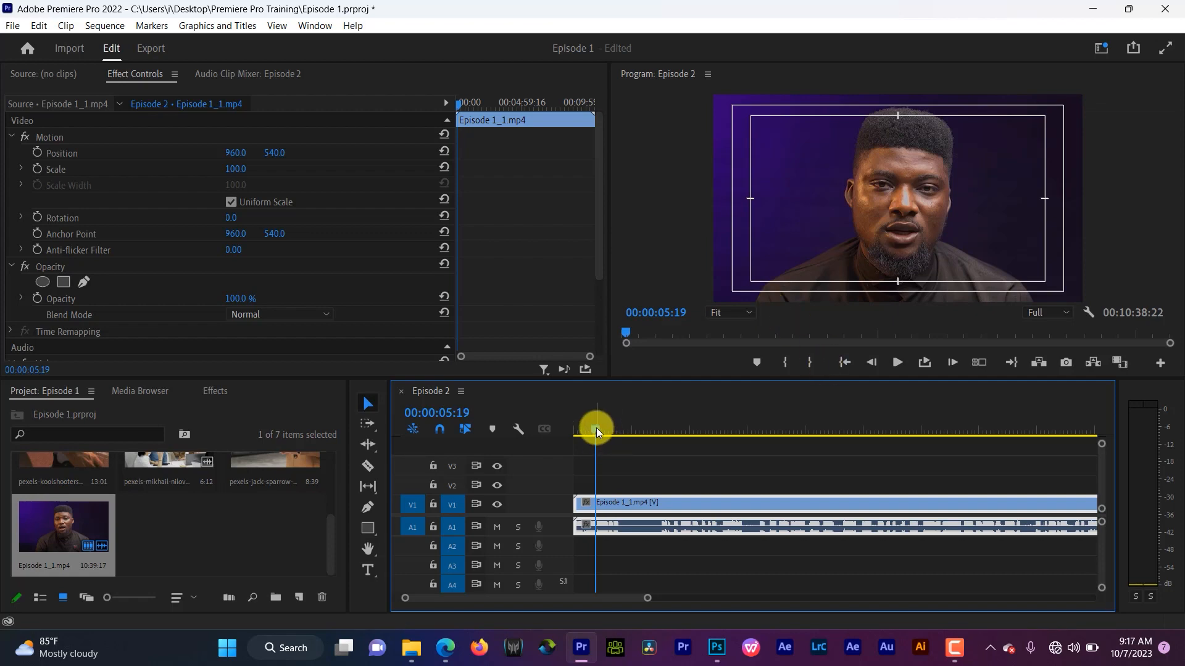
mouse_move(596, 428)
left_mouse_down()
mouse_move(576, 435)
mouse_move(605, 432)
left_mouse_up()
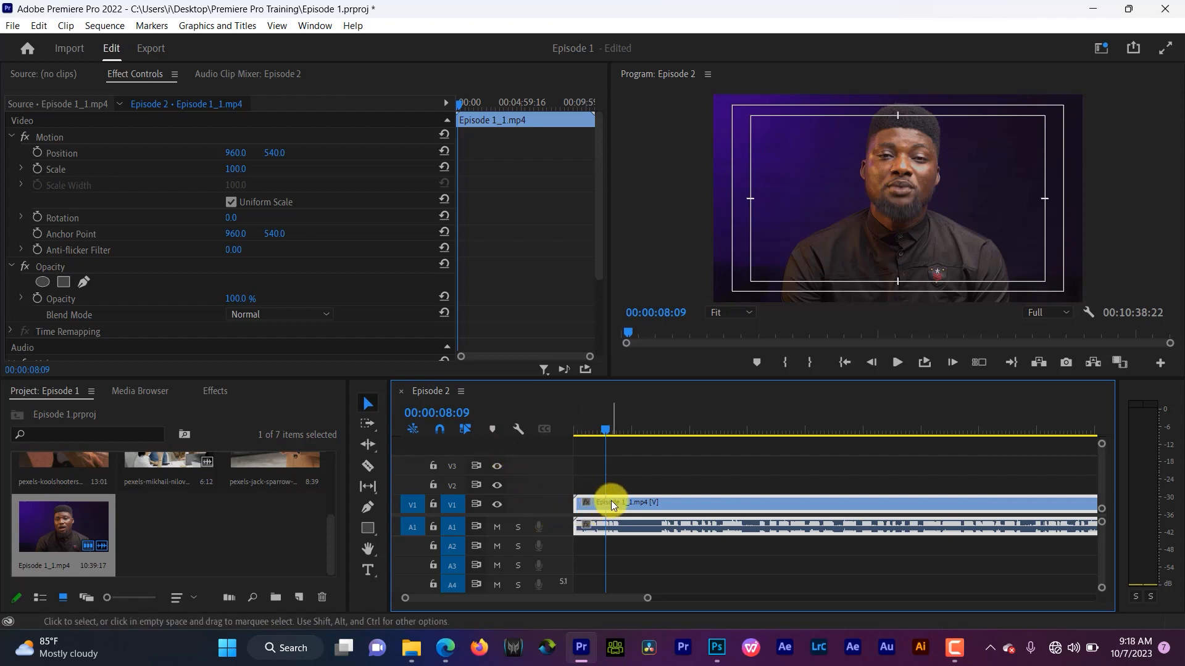
left_click_drag(613, 505, 580, 508)
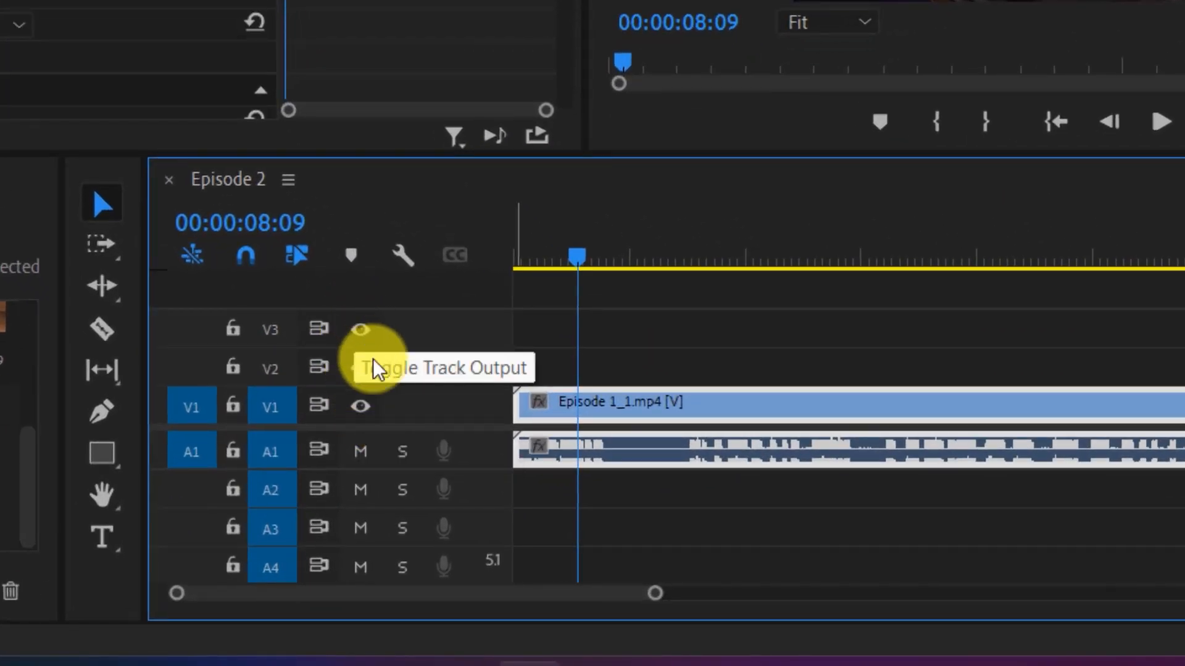
- Toggle the output of track V1 off and back on, and switch off the output of tracks V2 and V3
left_click(362, 406)
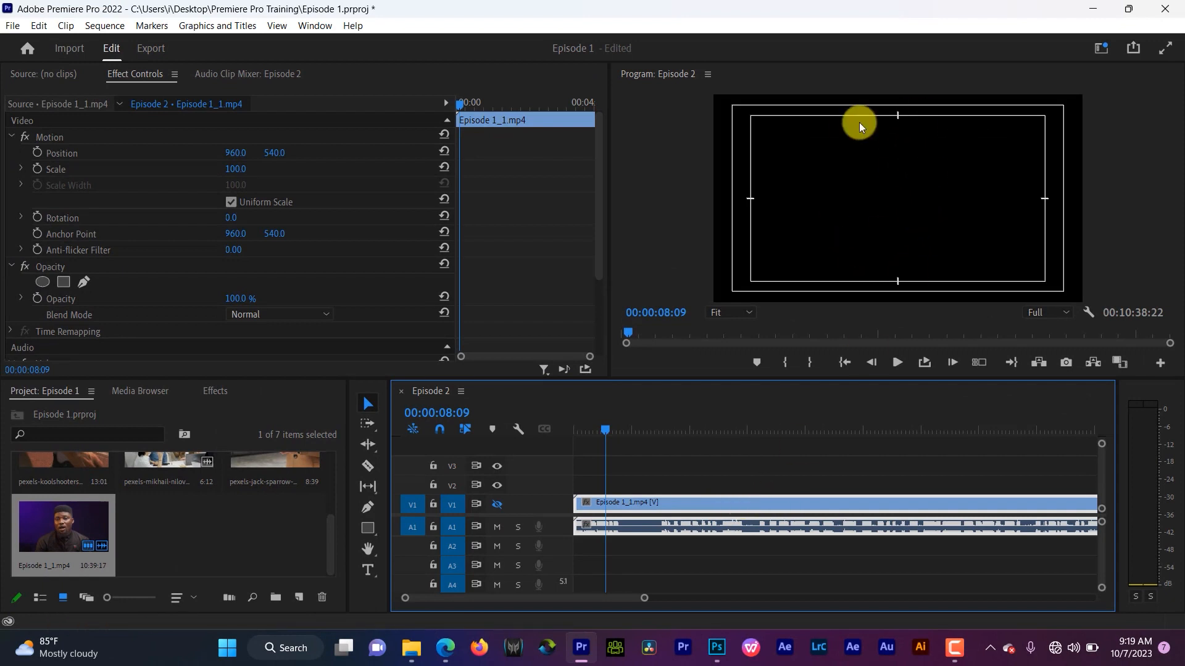
left_click(498, 504)
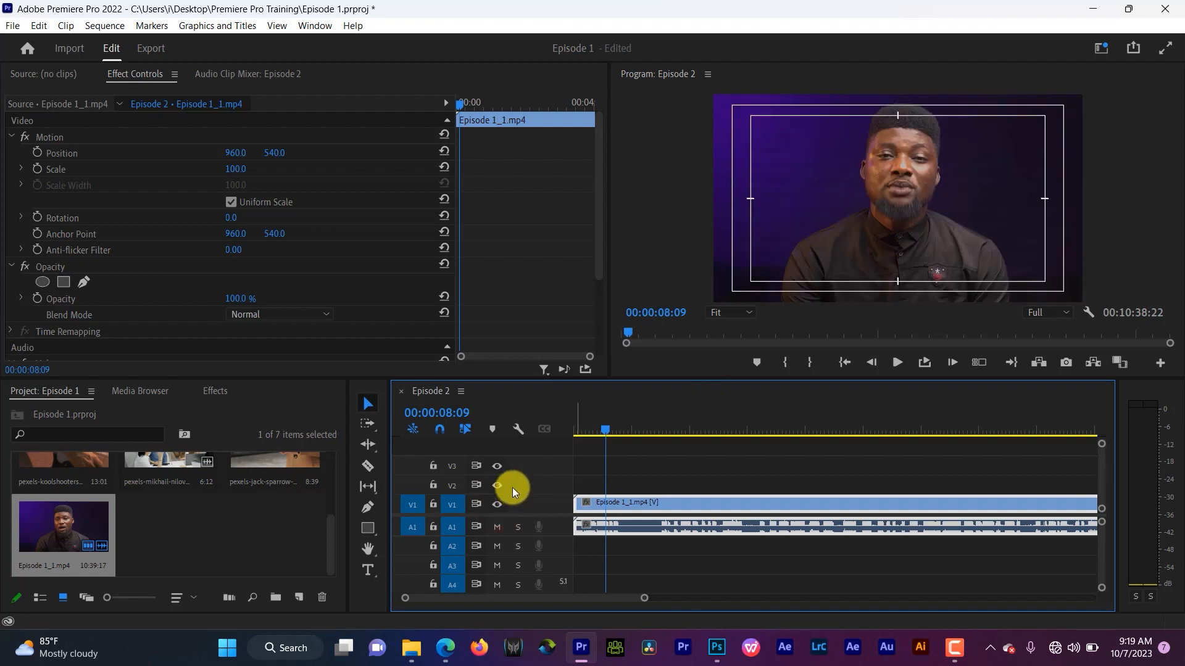
left_click(496, 486)
left_click(496, 466)
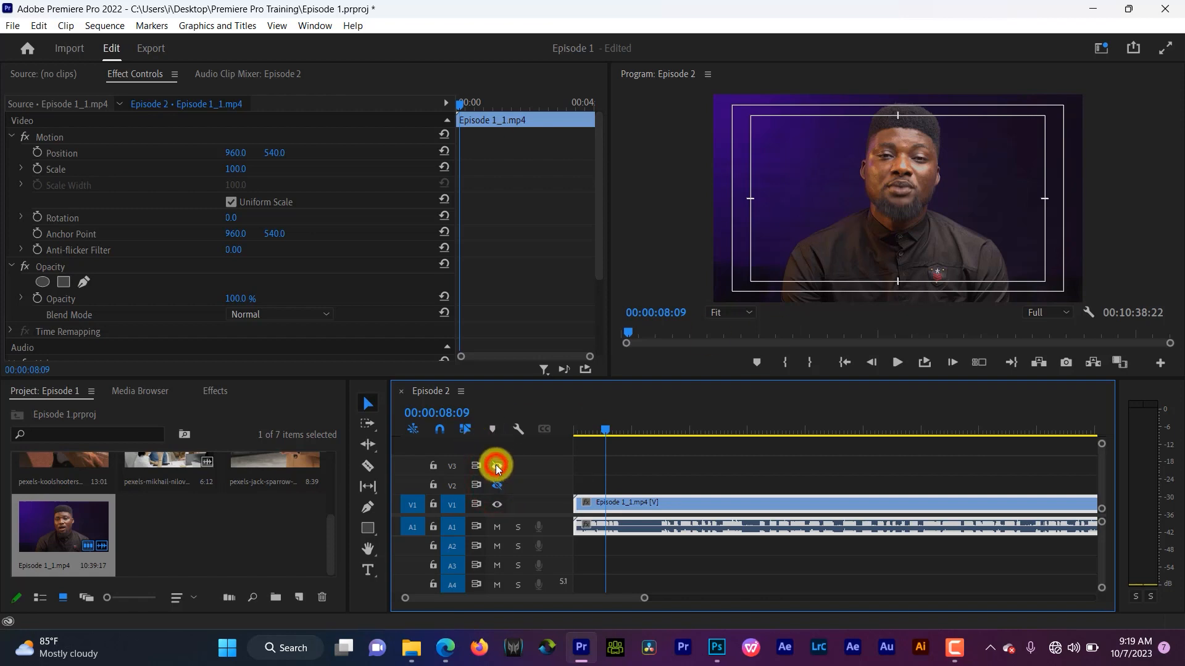
- Switch off the output of track V1 and turn the output of tracks V3, V2 and V1 back on
left_click(497, 505)
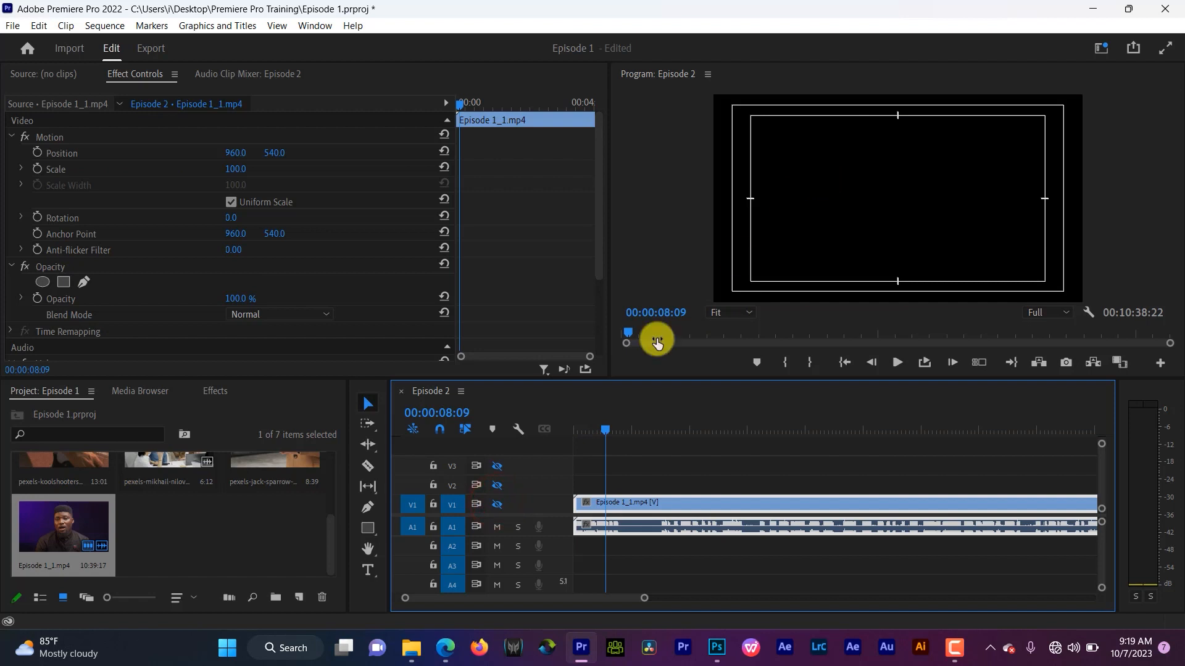
left_click(497, 466)
left_click(497, 485)
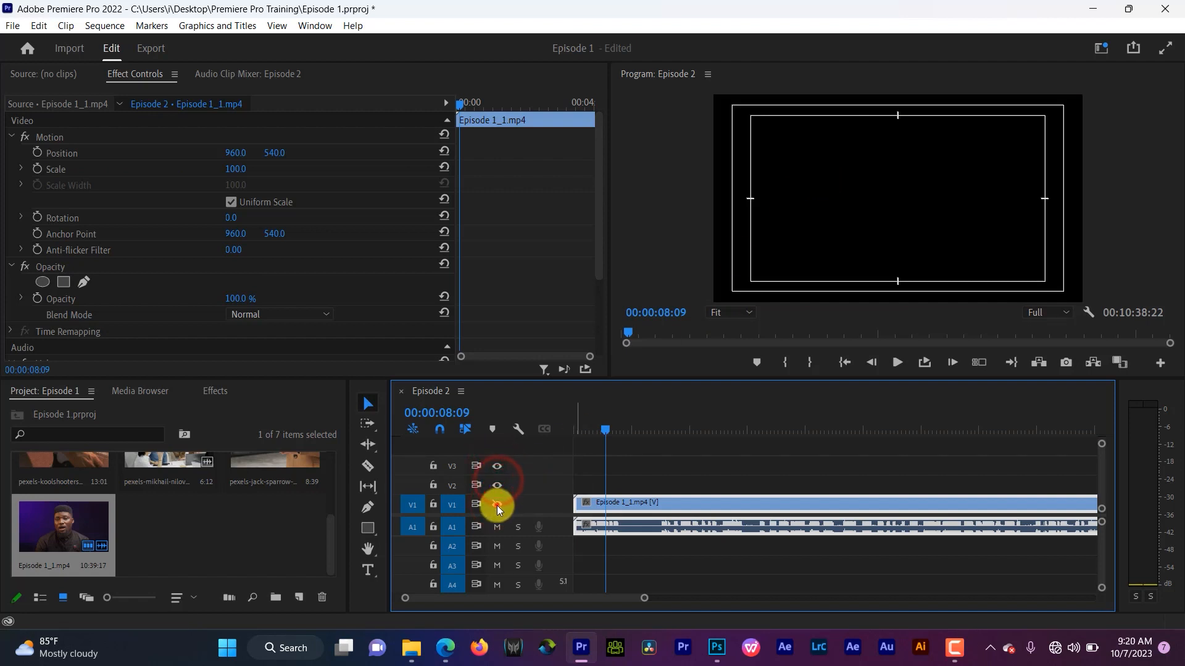
left_click(497, 504)
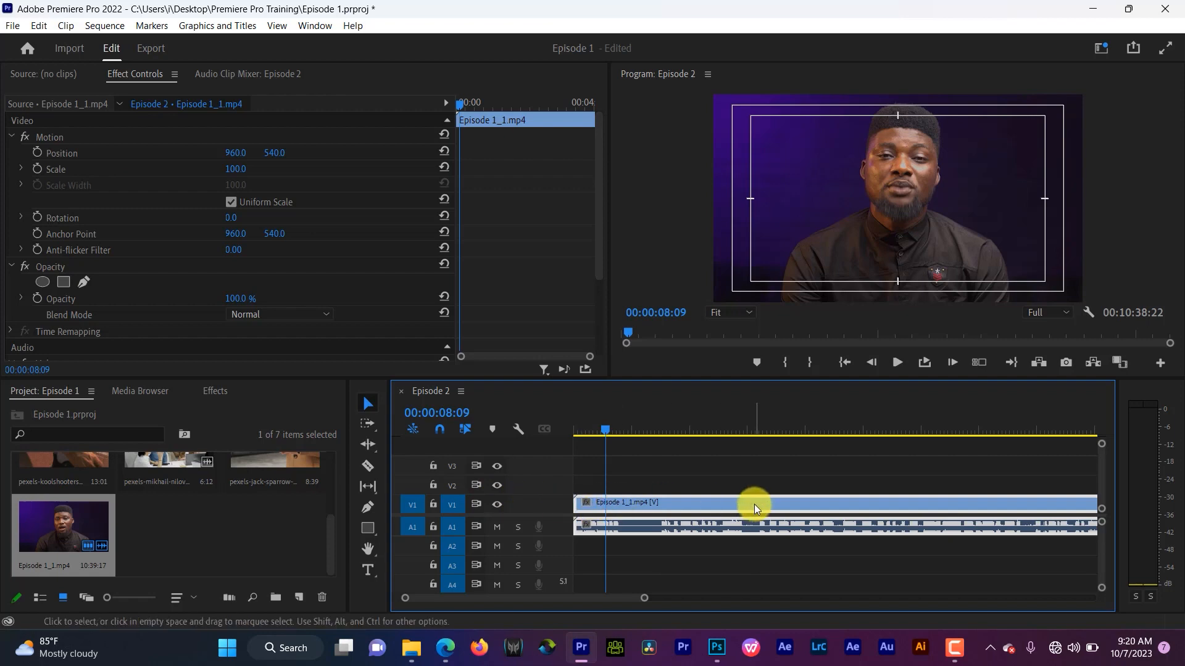
- Toggle the output of track V1 off and on to compare the picture with and without it
mouse_move(754, 504)
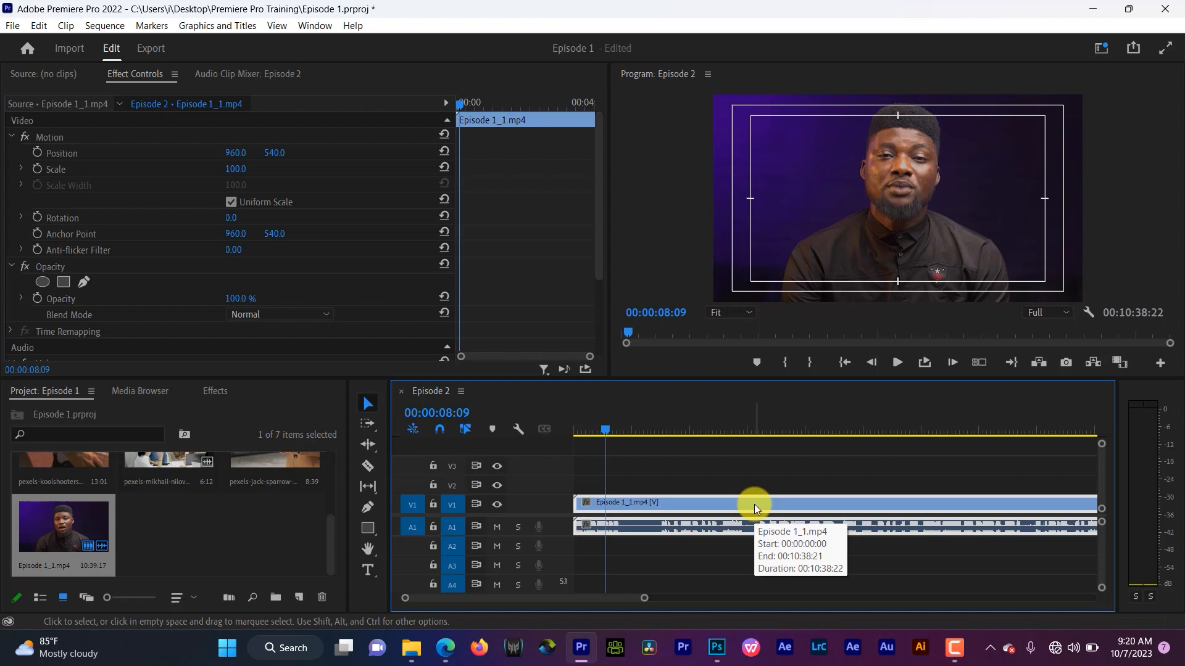
left_click(498, 504)
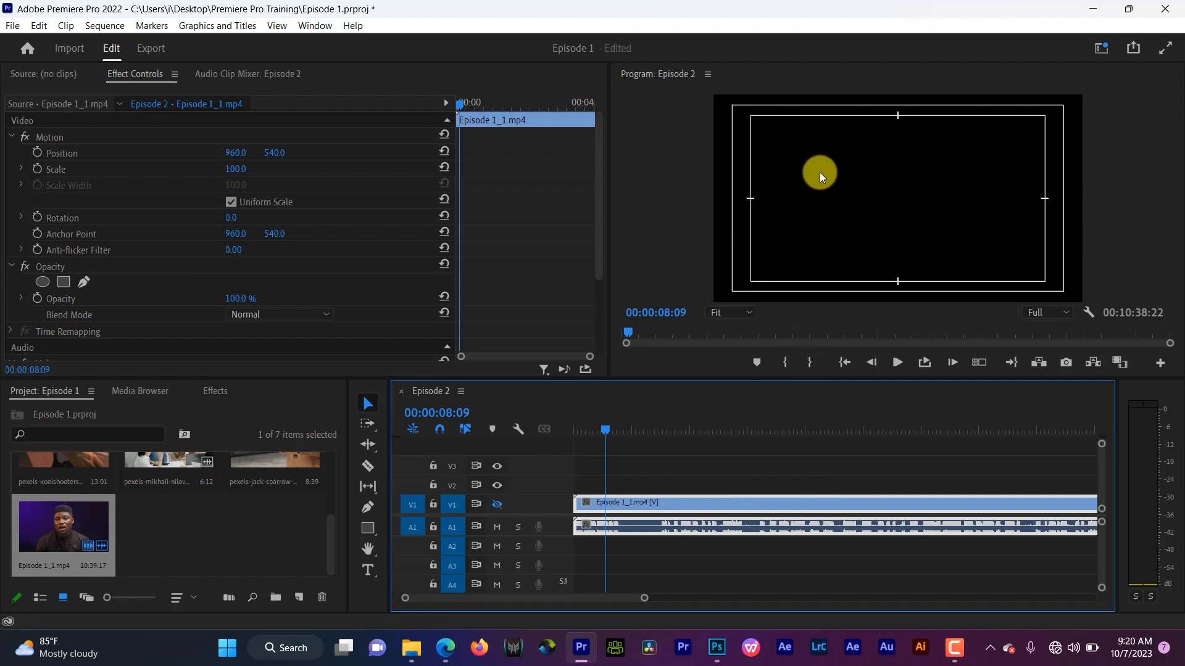
left_click(496, 505)
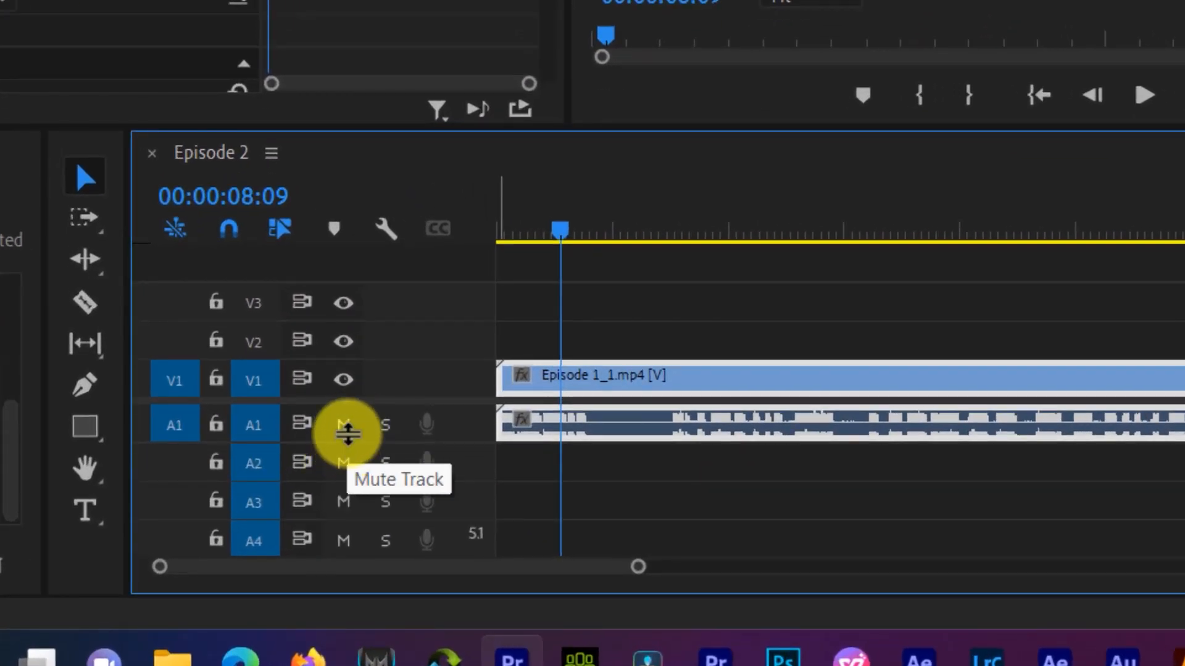
- Mute track A1, play the sequence from 00:00:08:09, unmute the track during playback, and stop
left_click(341, 427)
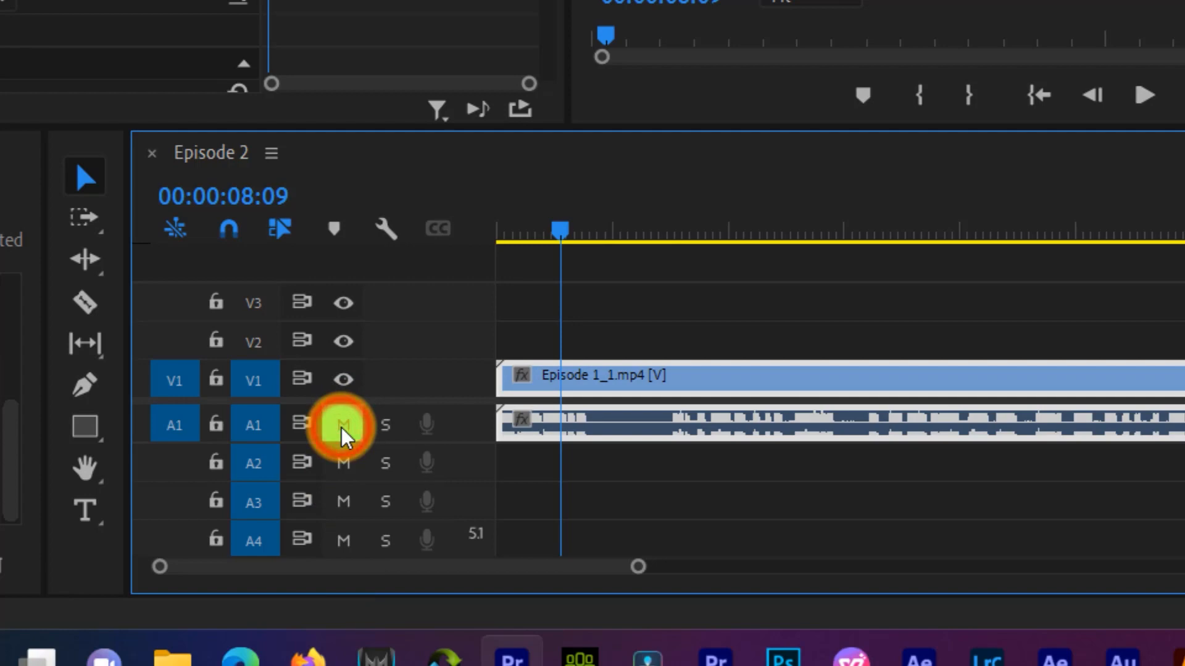
key("space")
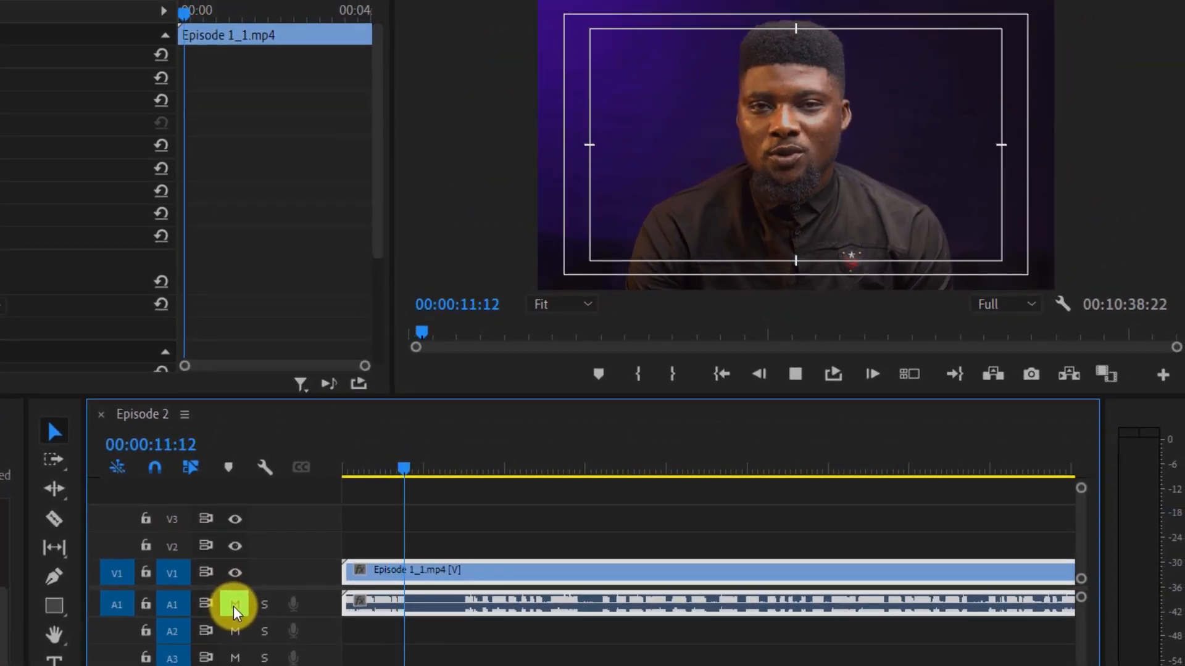
left_click(234, 606)
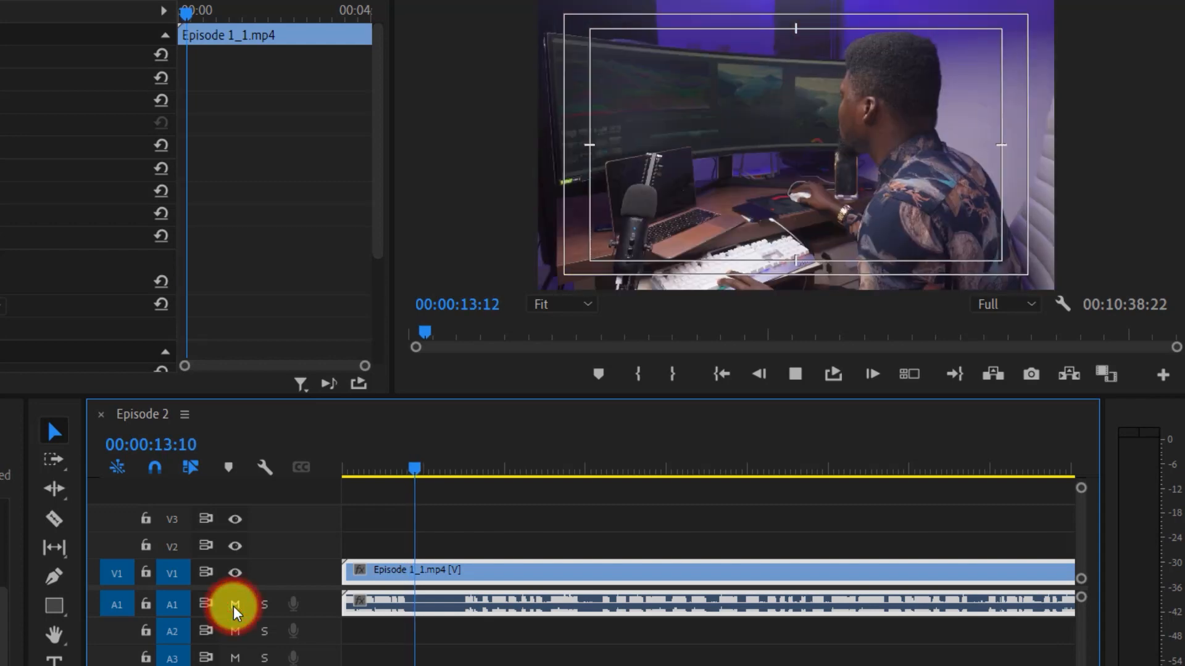
key("space")
- Play the sequence from 00:00:01:00 with track A1 unmuted, pausing once, and stop at 00:00:11:02
left_click(350, 469)
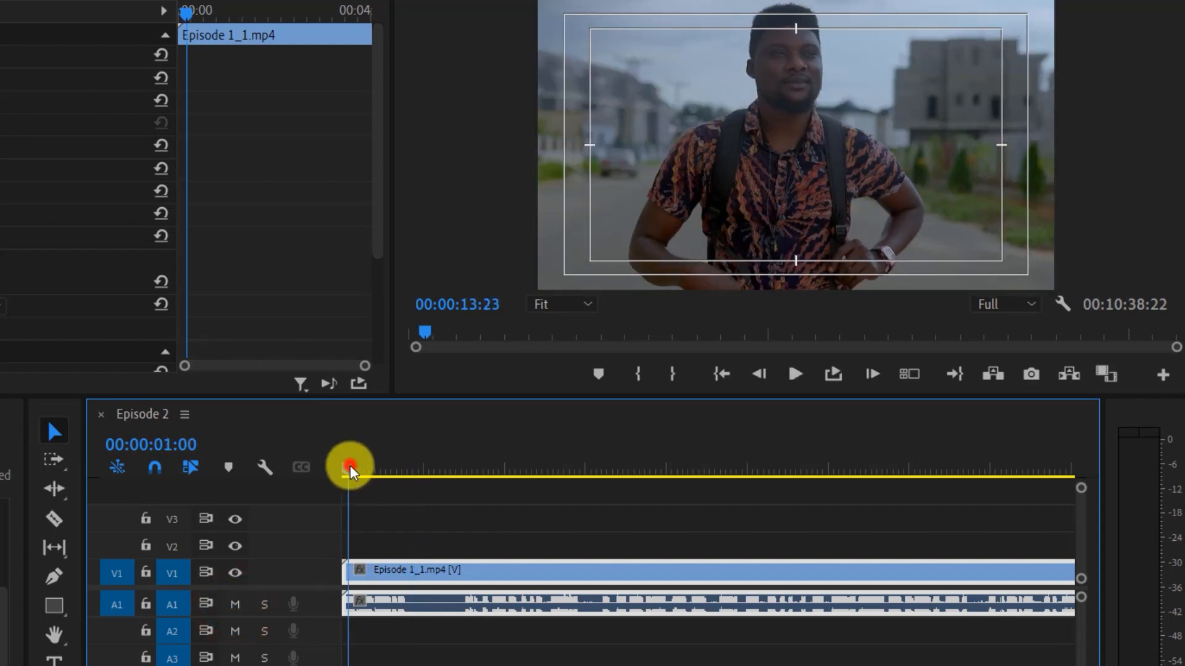
key("space")
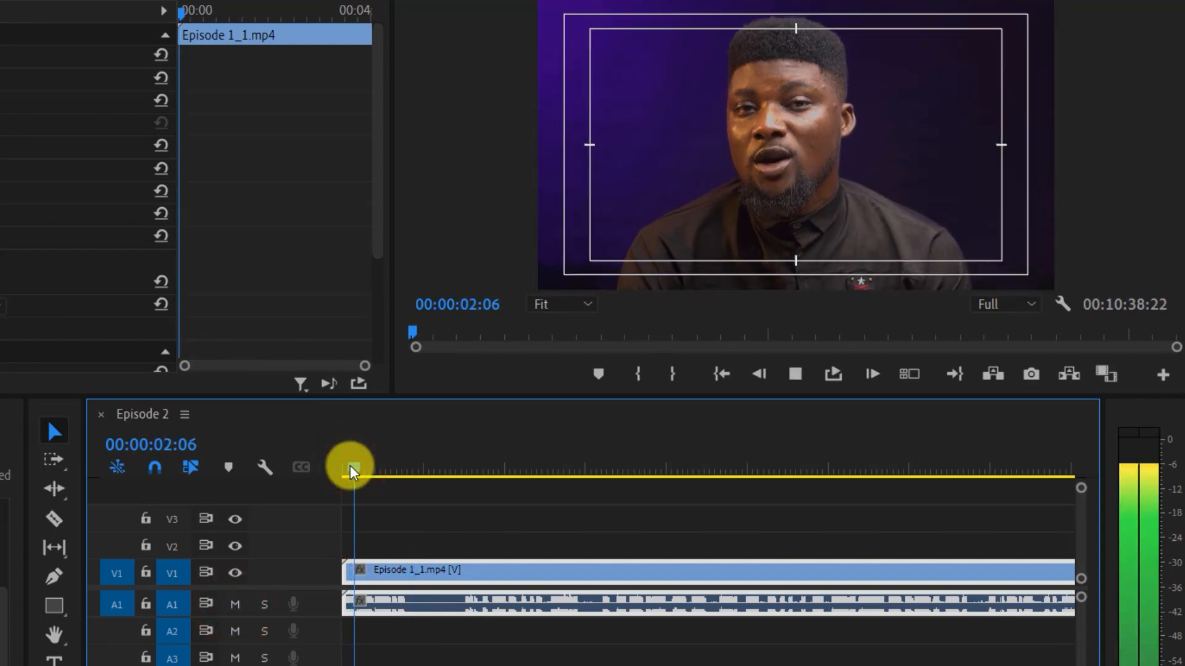
key("space")
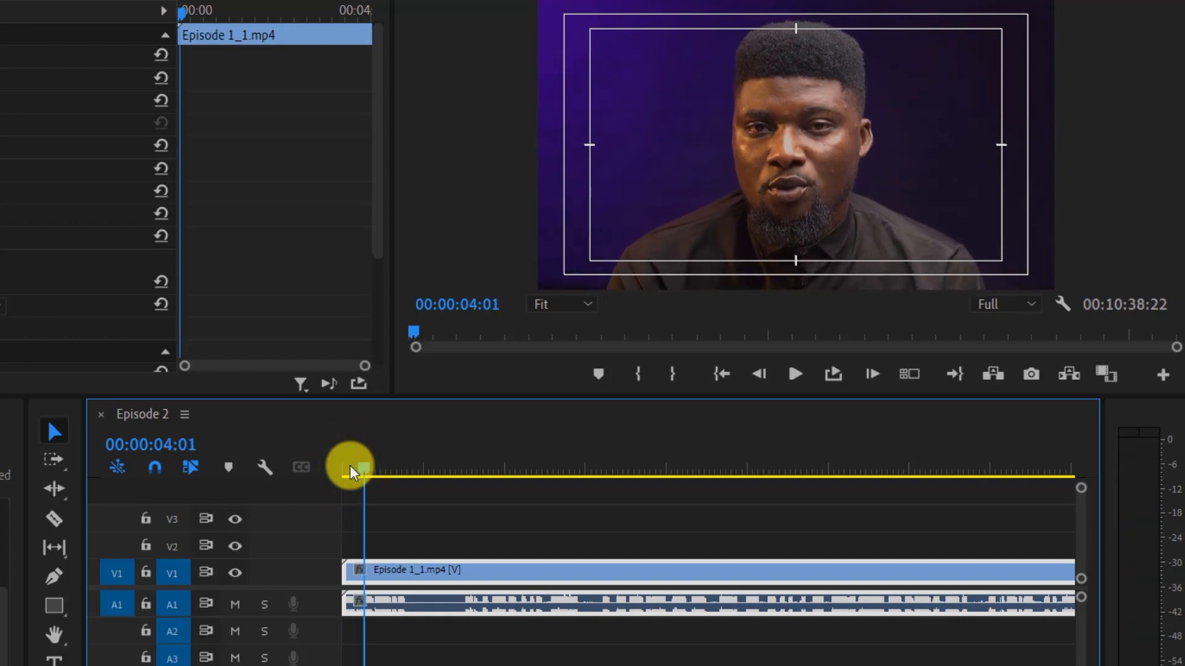
key("space")
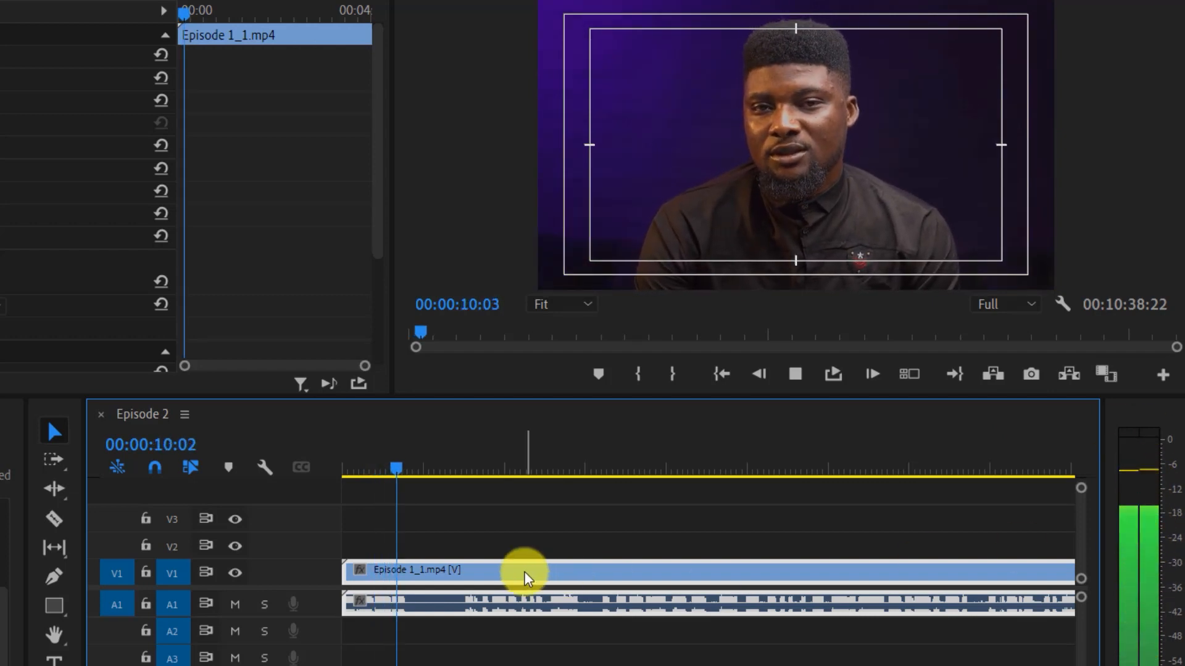
key("space")
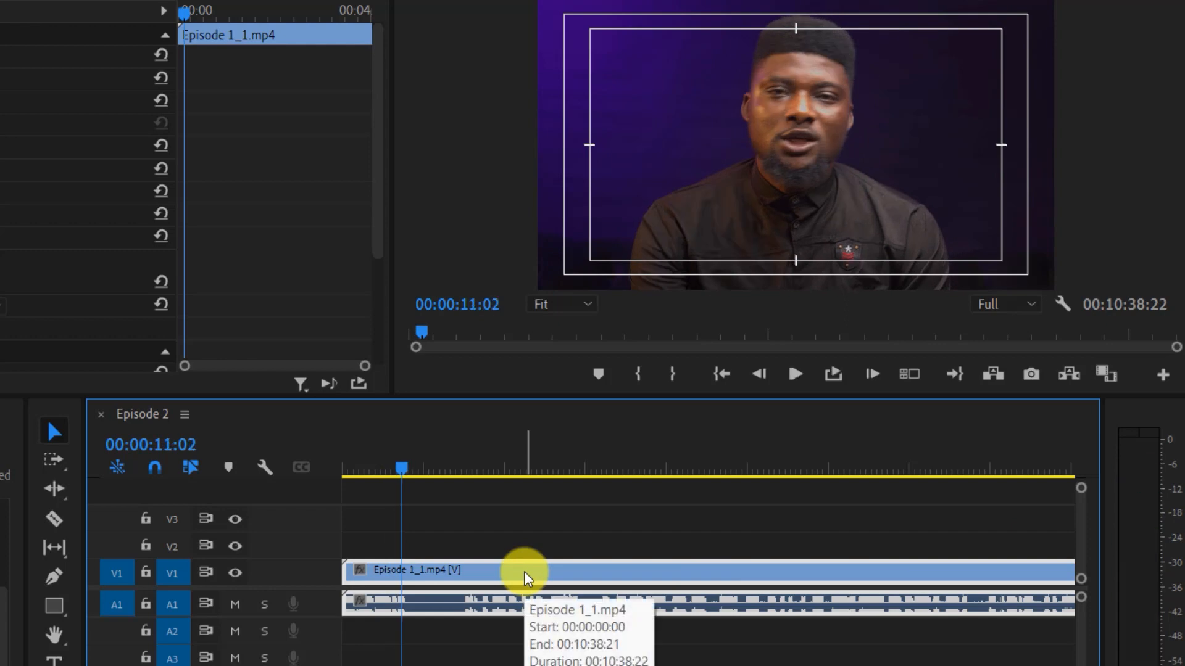
- Replay the opening from near the start of the timeline and stop the playhead at 00:00:05:22
left_click(352, 471)
key("space")
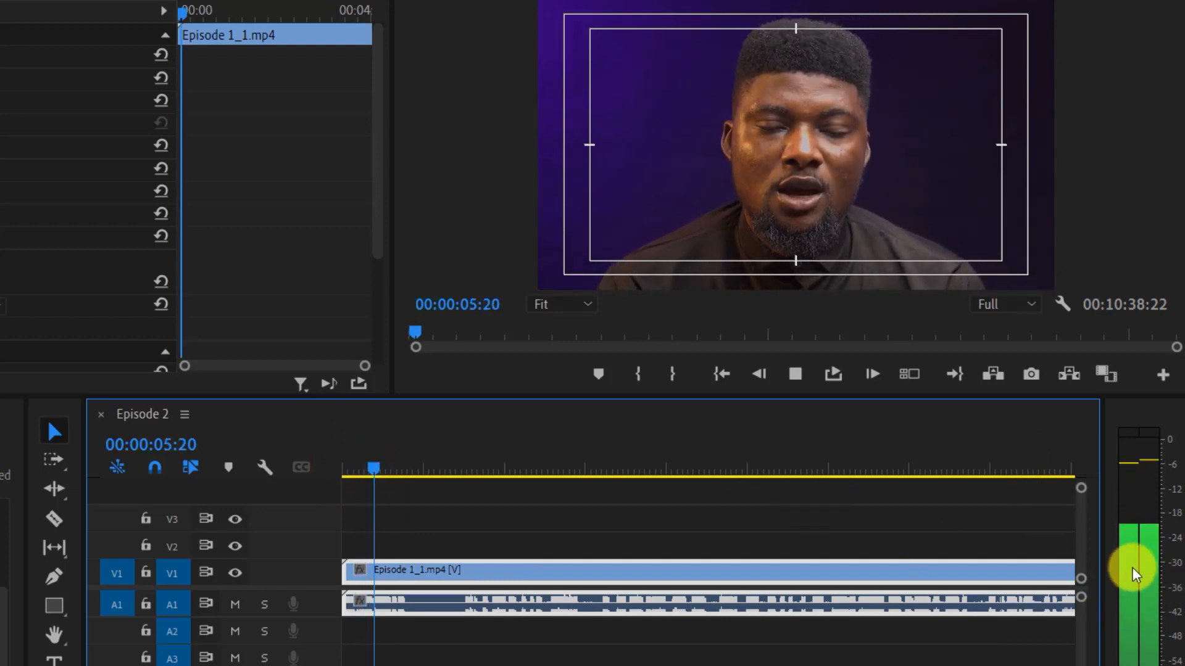
key("space")
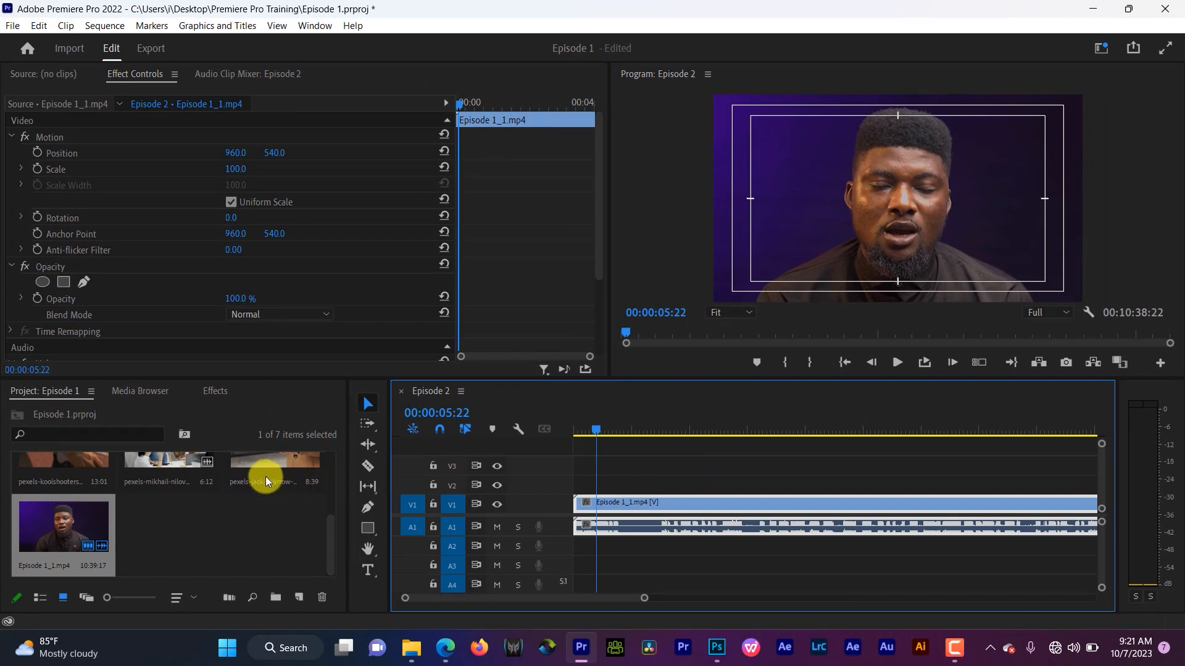
- Place the pexels-jack-sparrow clip on track V2 near the start of Episode 1_1.mp4, and select each clip in turn
left_click_drag(269, 464, 586, 488)
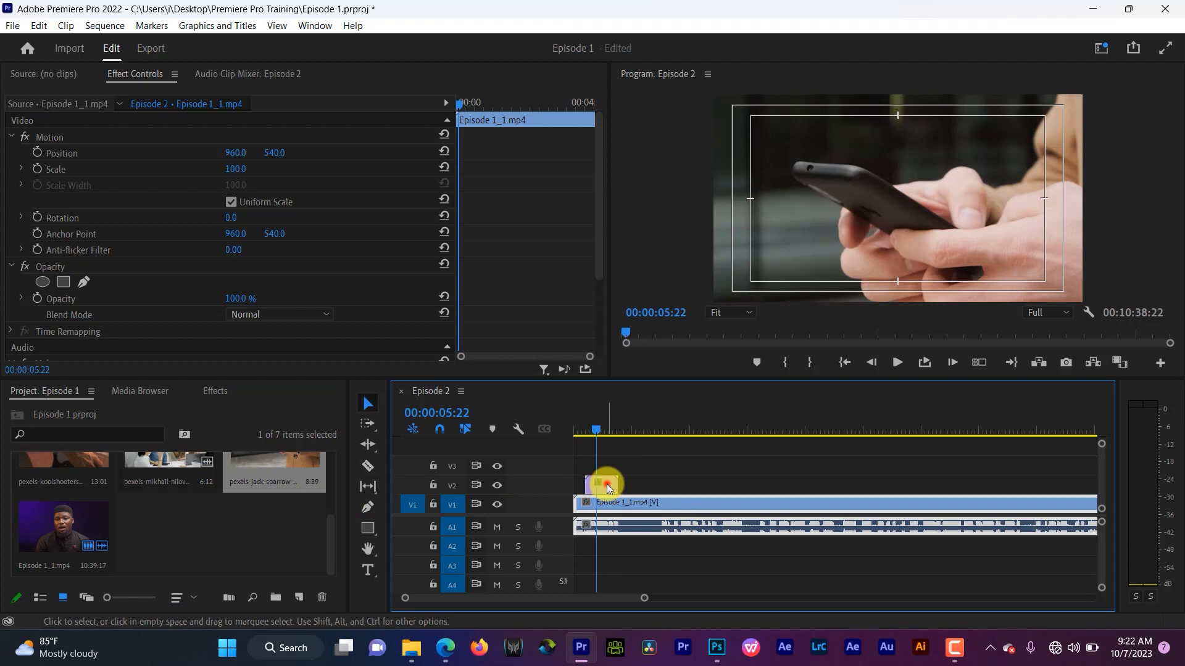
left_click(608, 487)
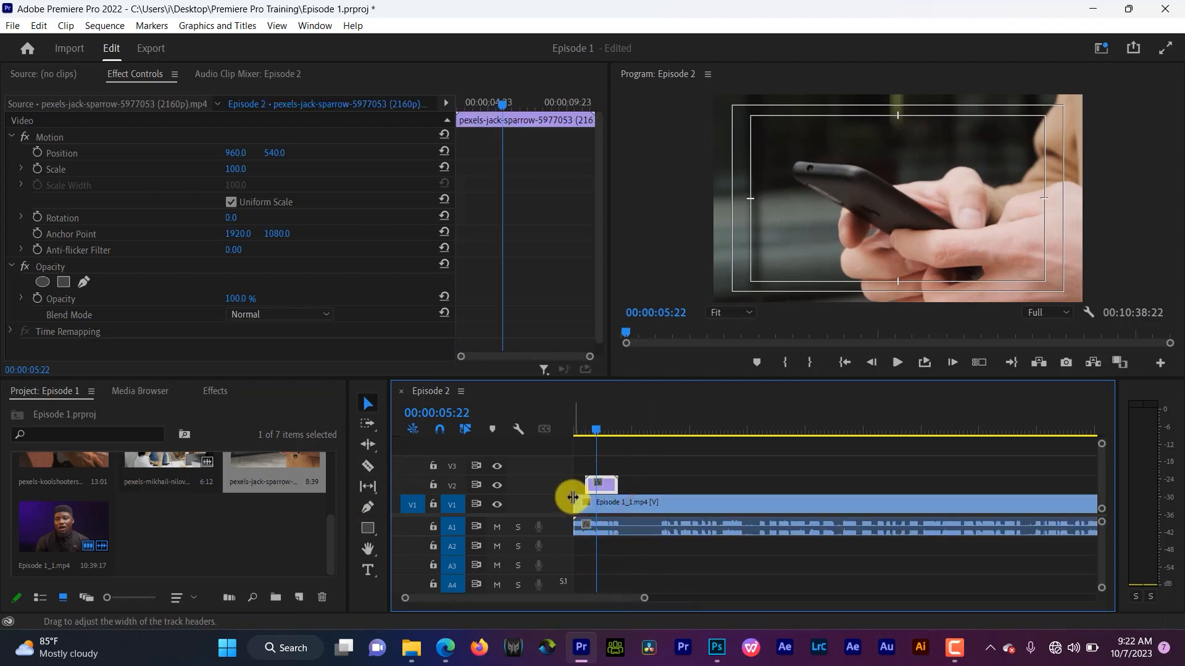
left_click(595, 485)
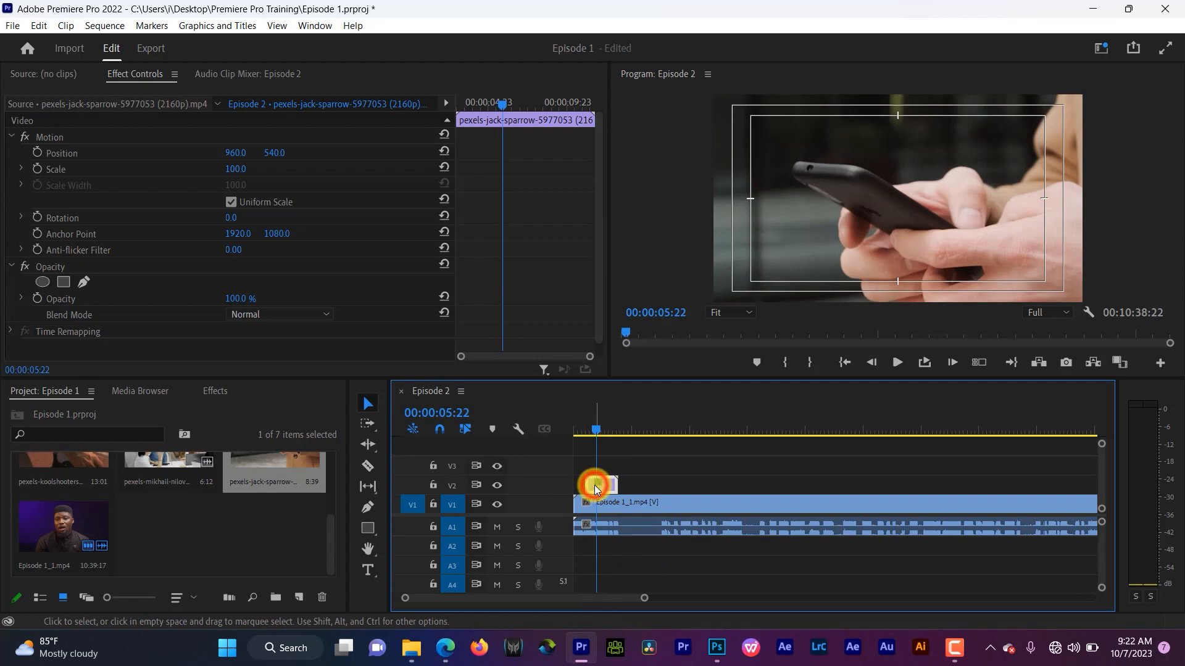
left_click(619, 506)
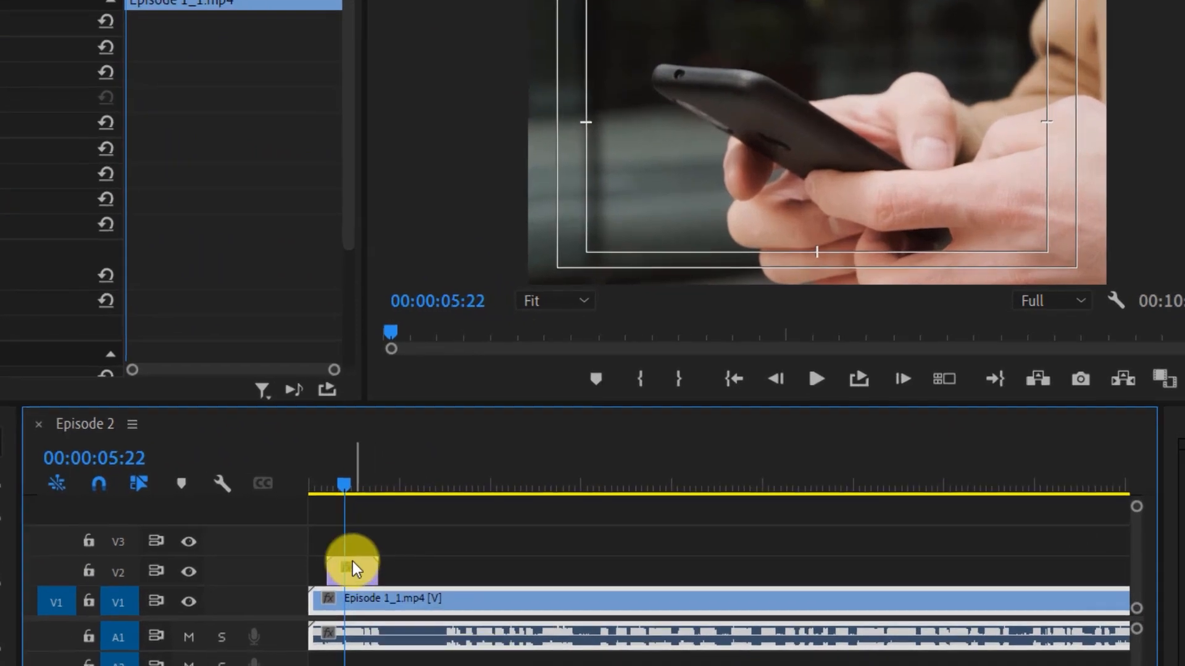
- Reposition the V2 clip to begin just before 00:00:05:22 and play through it to 00:00:08:02
left_click_drag(597, 483, 634, 485)
left_click_drag(411, 571, 413, 570)
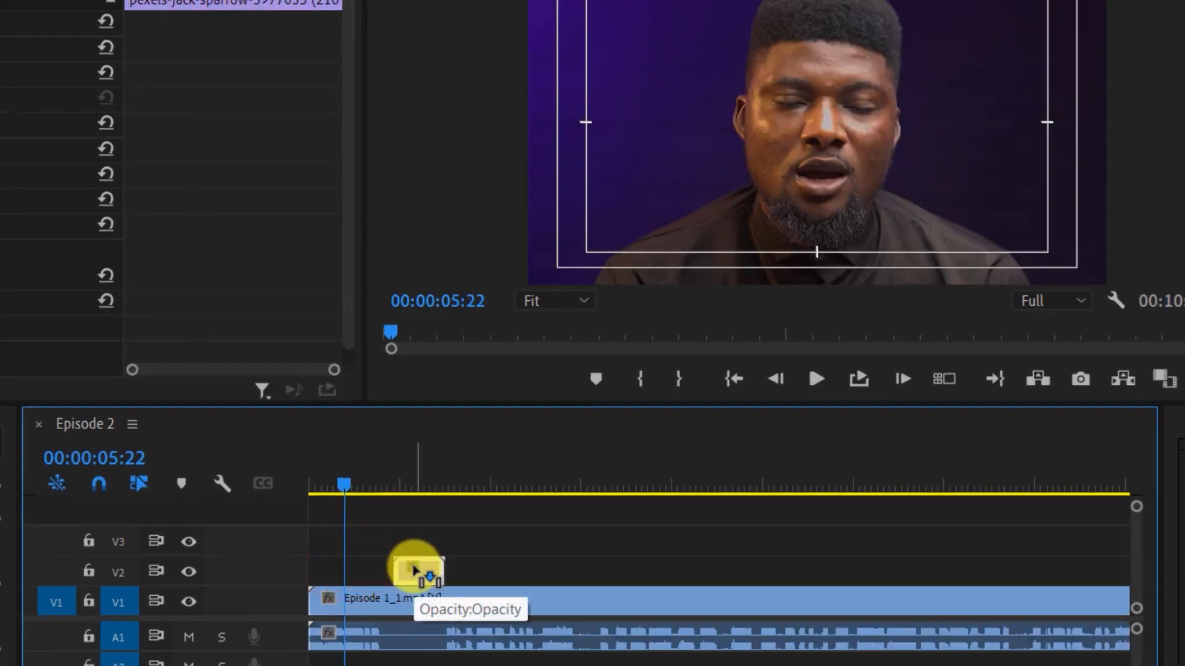
left_click_drag(413, 570, 346, 571)
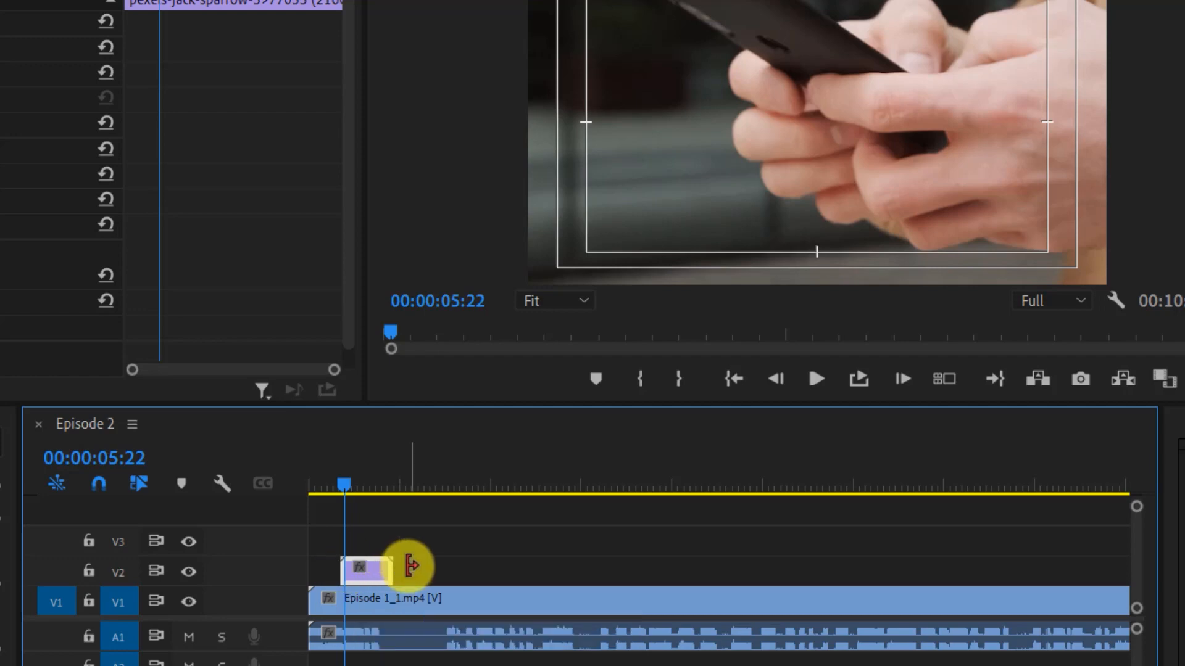
key("space")
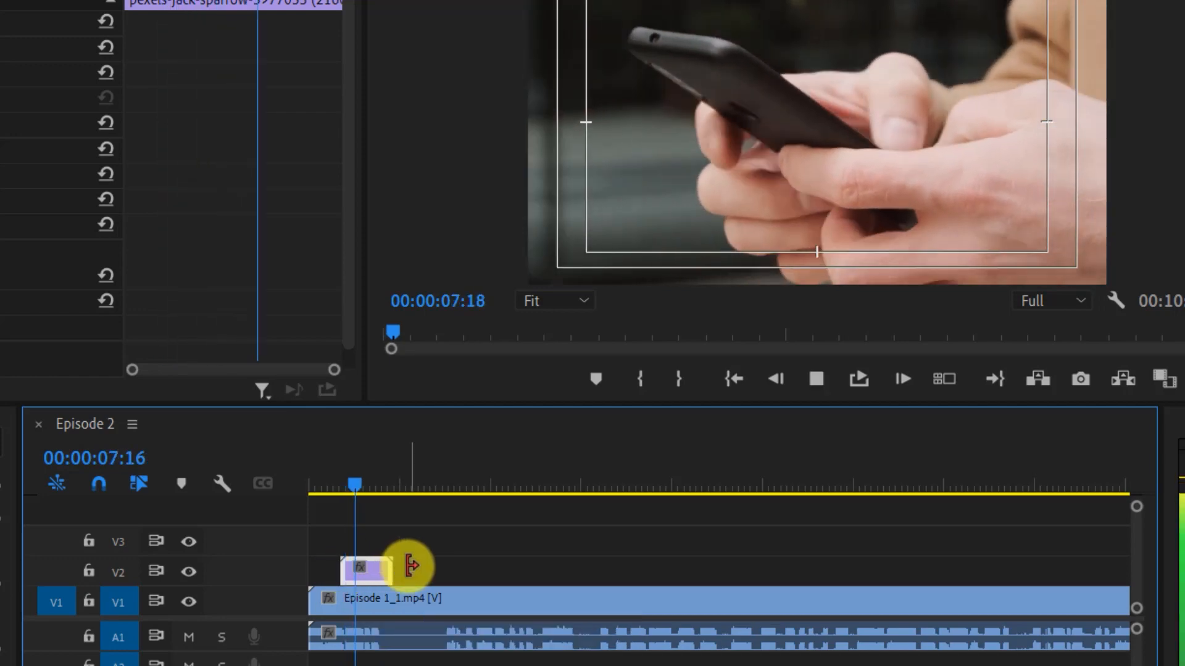
key("space")
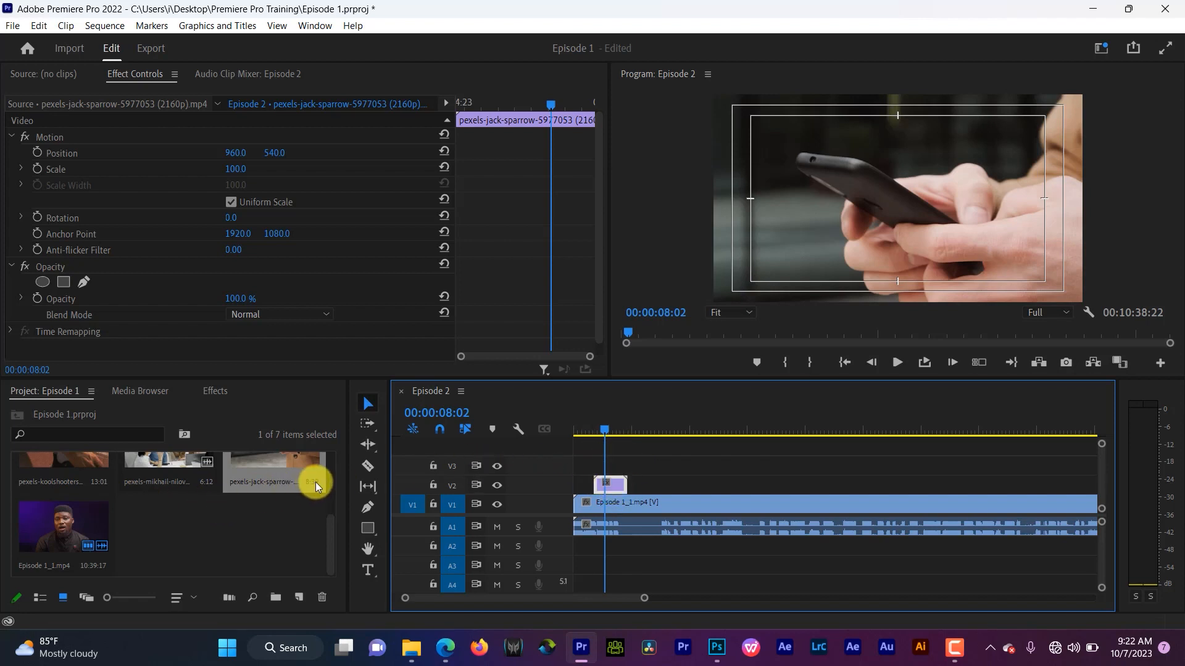
- Place the pexels-mikhail-nilov clip on track V3 with its audio on A3, starting just before 00:00:08:02
left_click(330, 493)
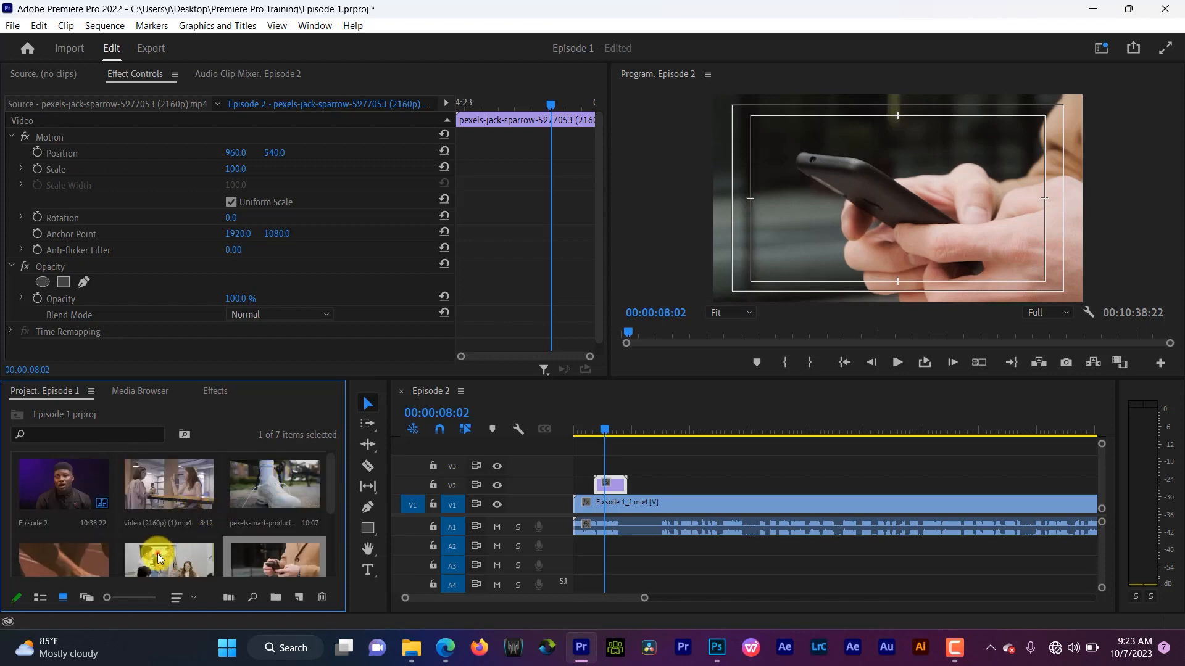
left_click_drag(158, 553, 603, 474)
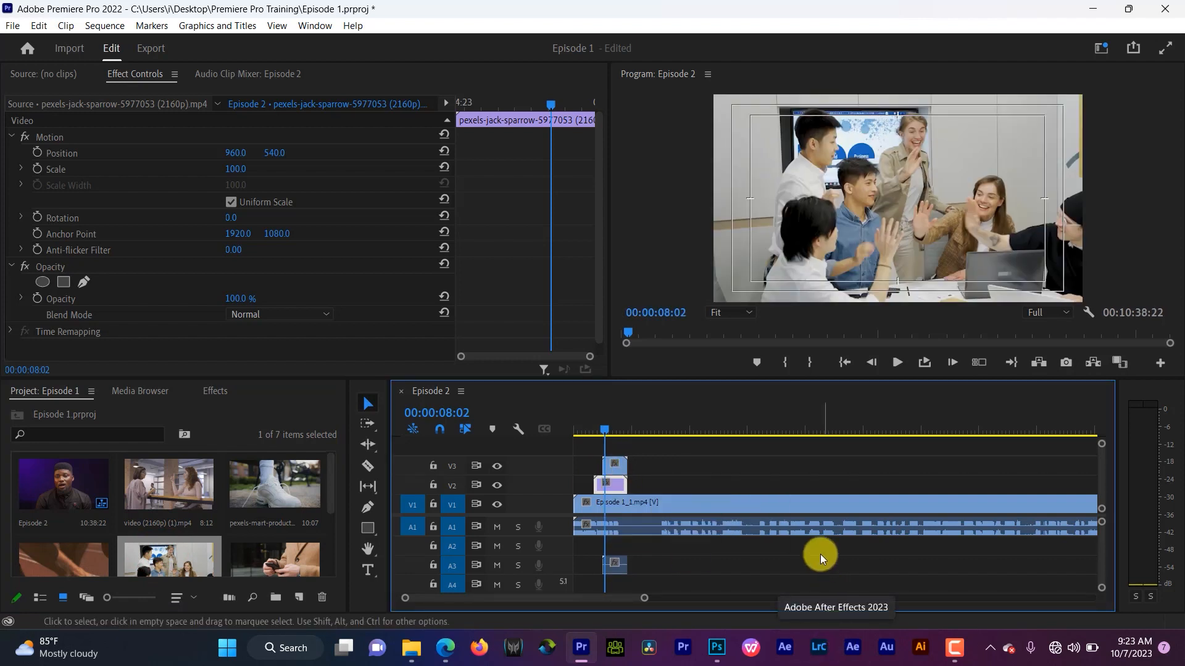
left_click(610, 484)
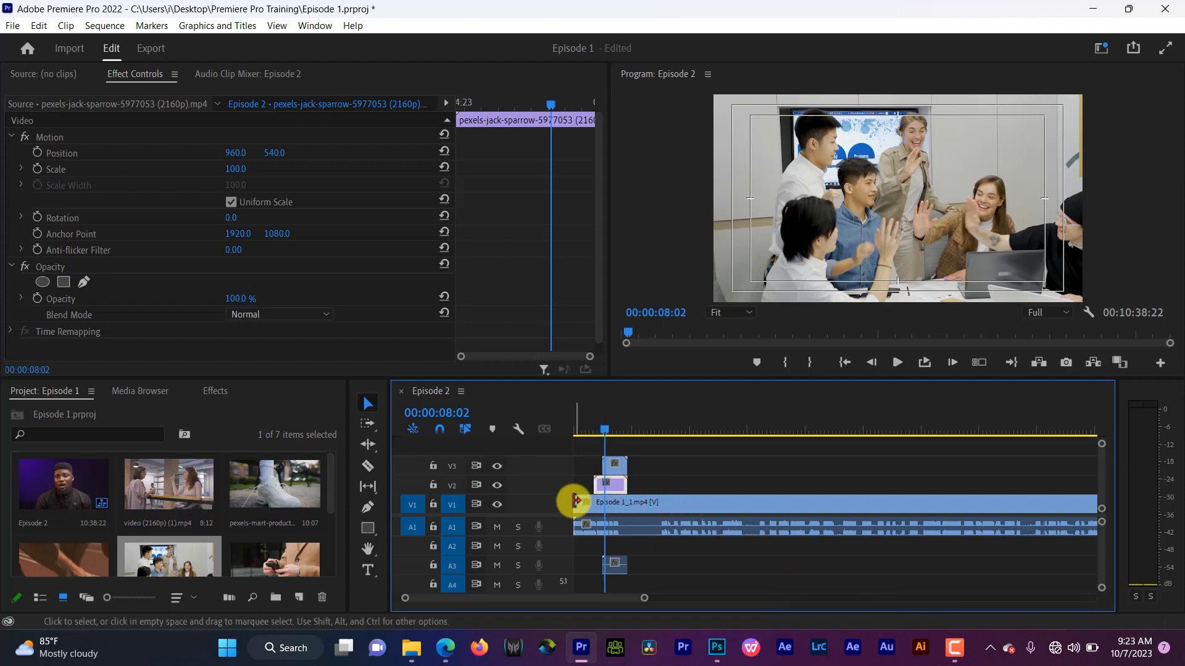
- Check the picture at 00:00:02:00, 00:00:05:14 and 00:00:09:19 to compare which video track shows
left_click(582, 430)
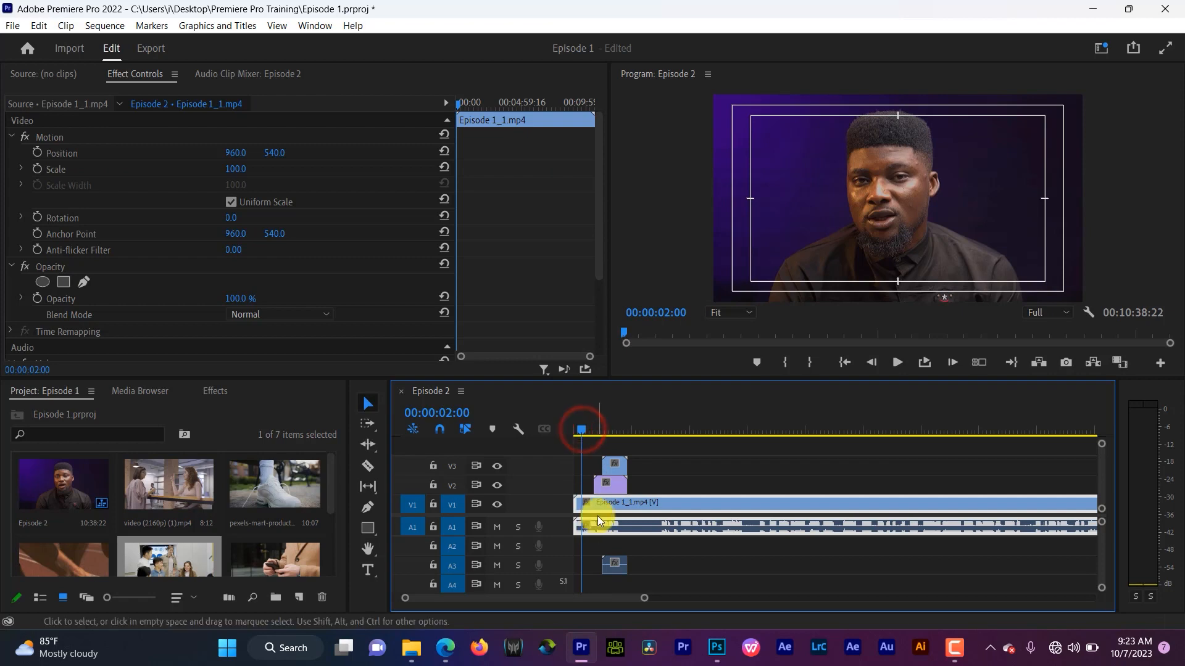
left_click(598, 427)
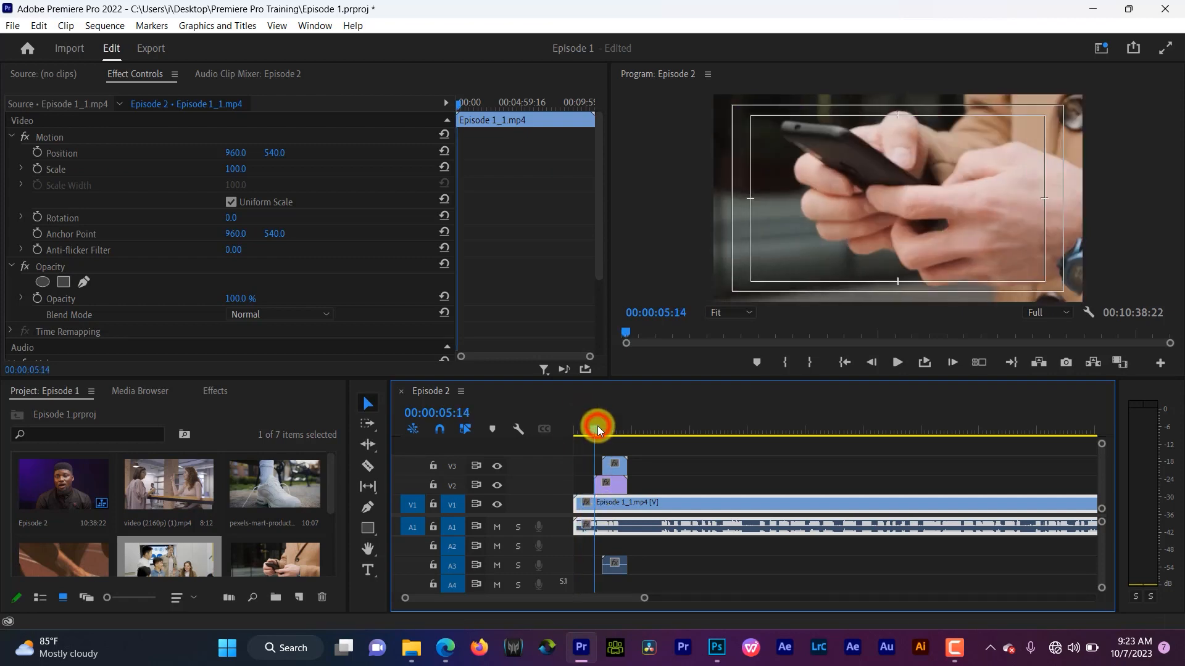
left_click(613, 425)
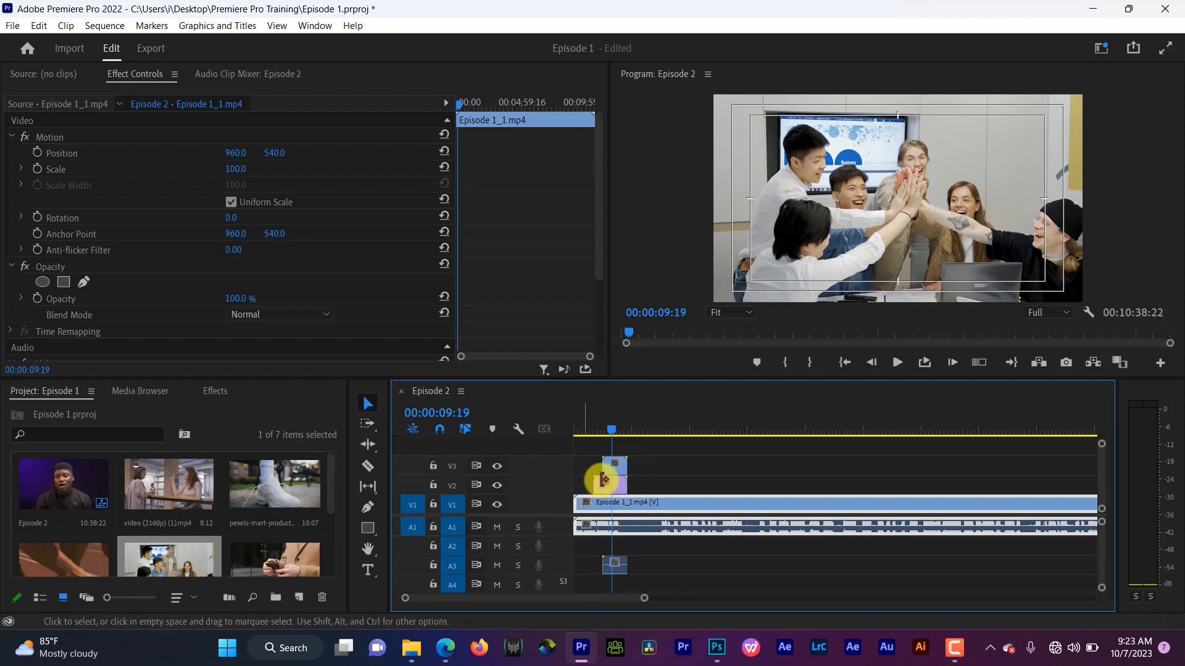
left_click_drag(604, 479, 594, 480)
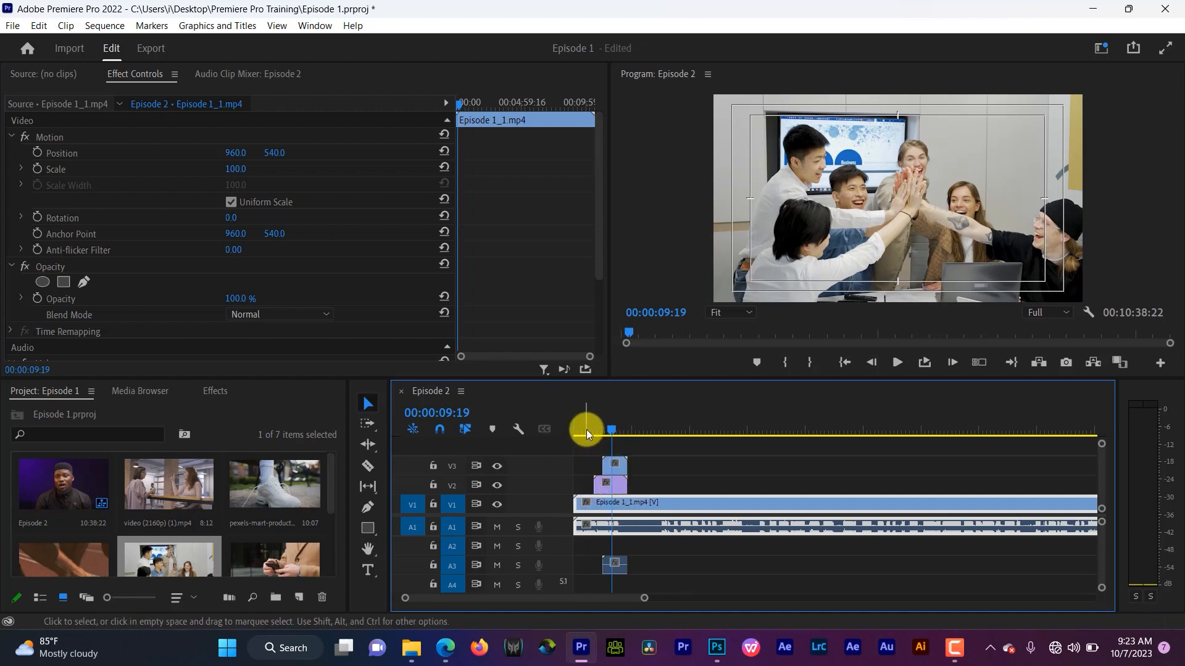
- Play the stacked clips from 00:00:03:00, then replay from the same point and stop at 00:00:05:14
left_click(586, 431)
key("space")
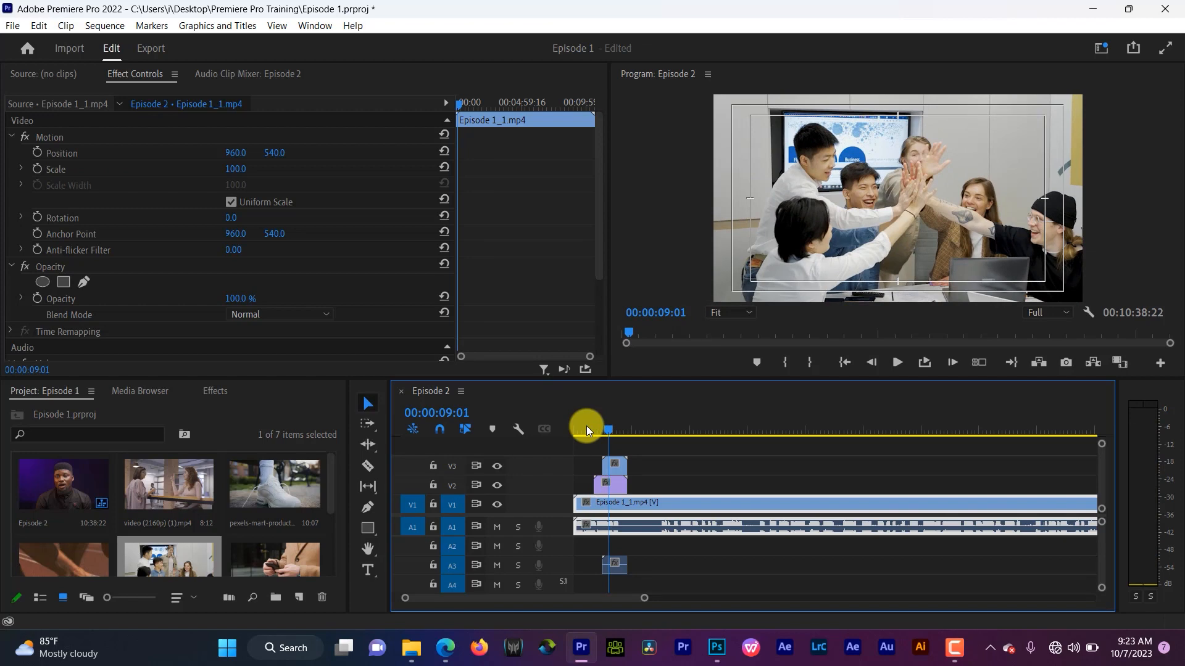
left_click(587, 430)
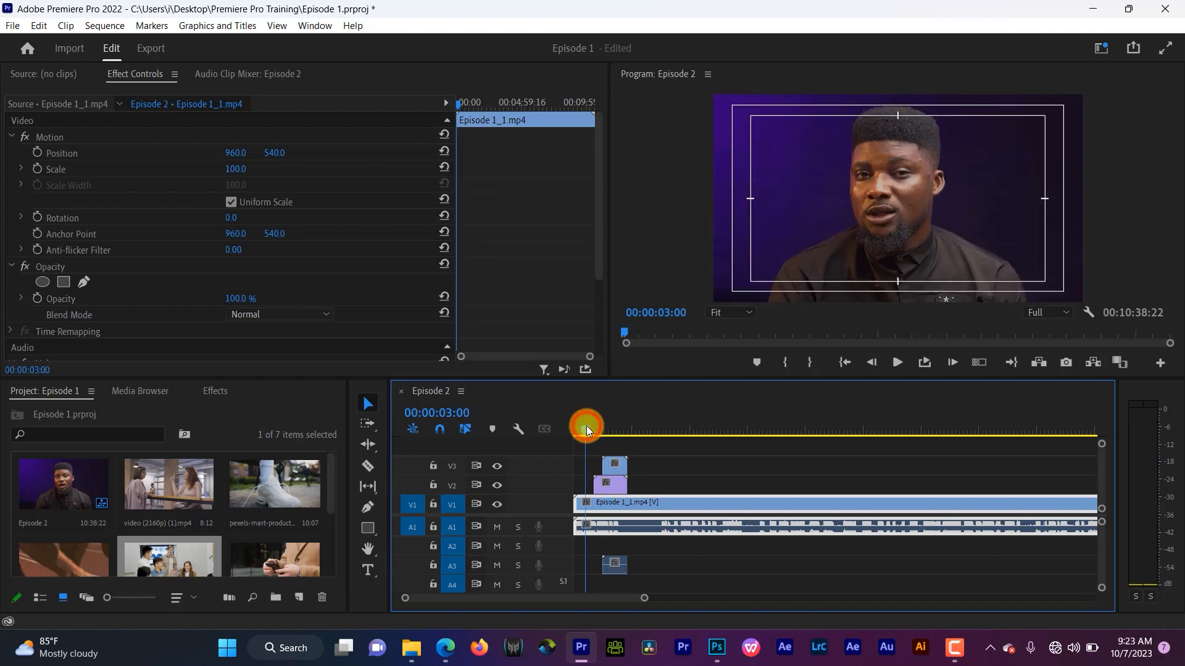
key("space")
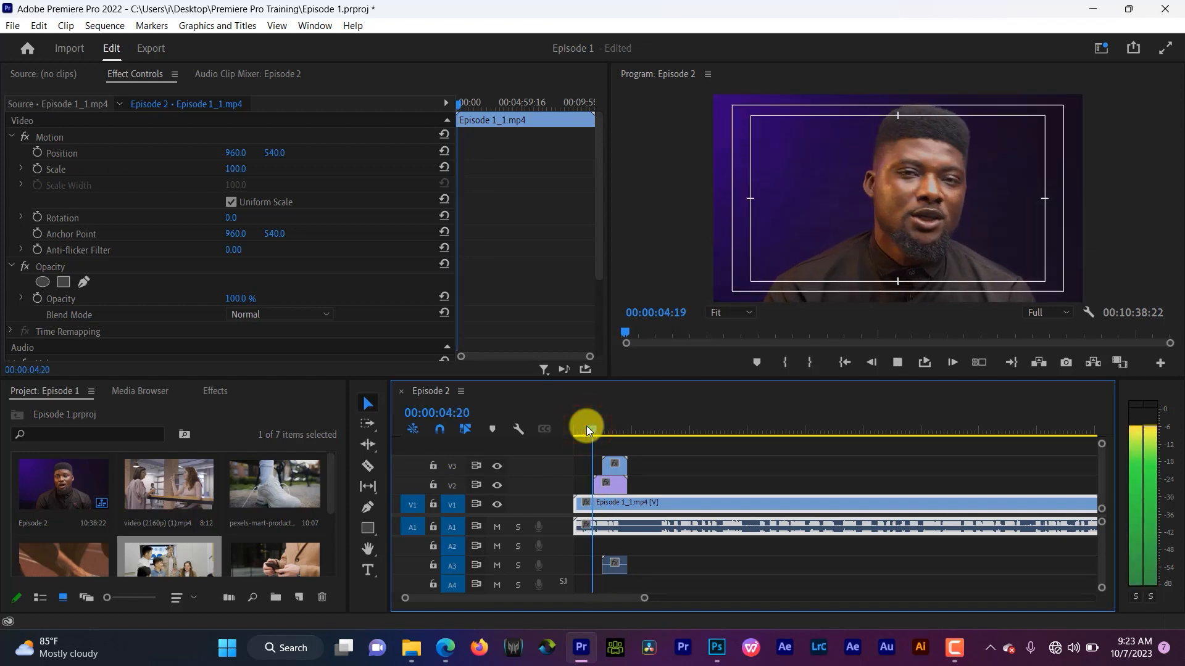
key("space")
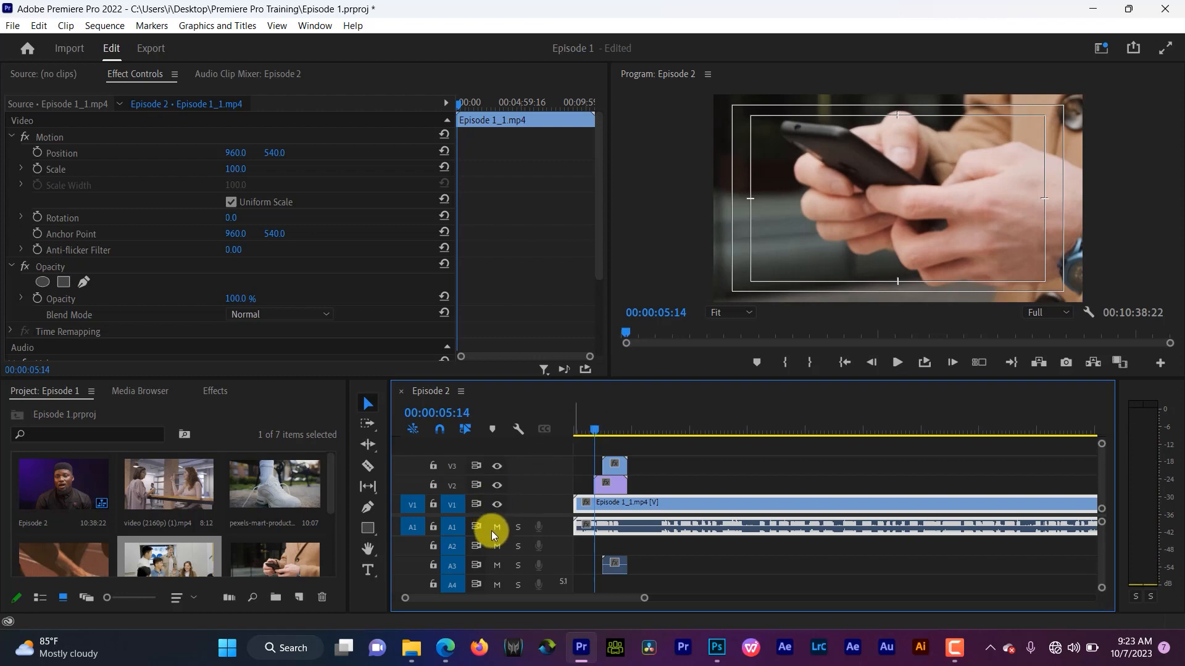
- Mute audio track A1 and play the stacked clips through to 00:00:08:09
left_click(495, 529)
left_click(582, 429)
key("space")
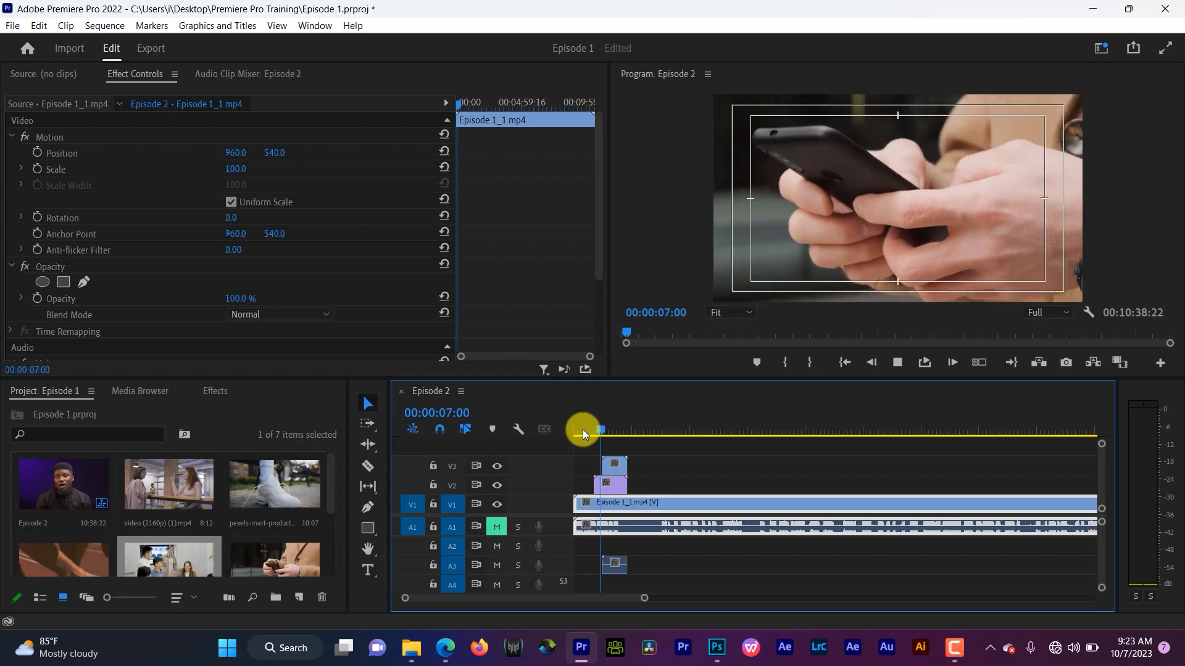
key("space")
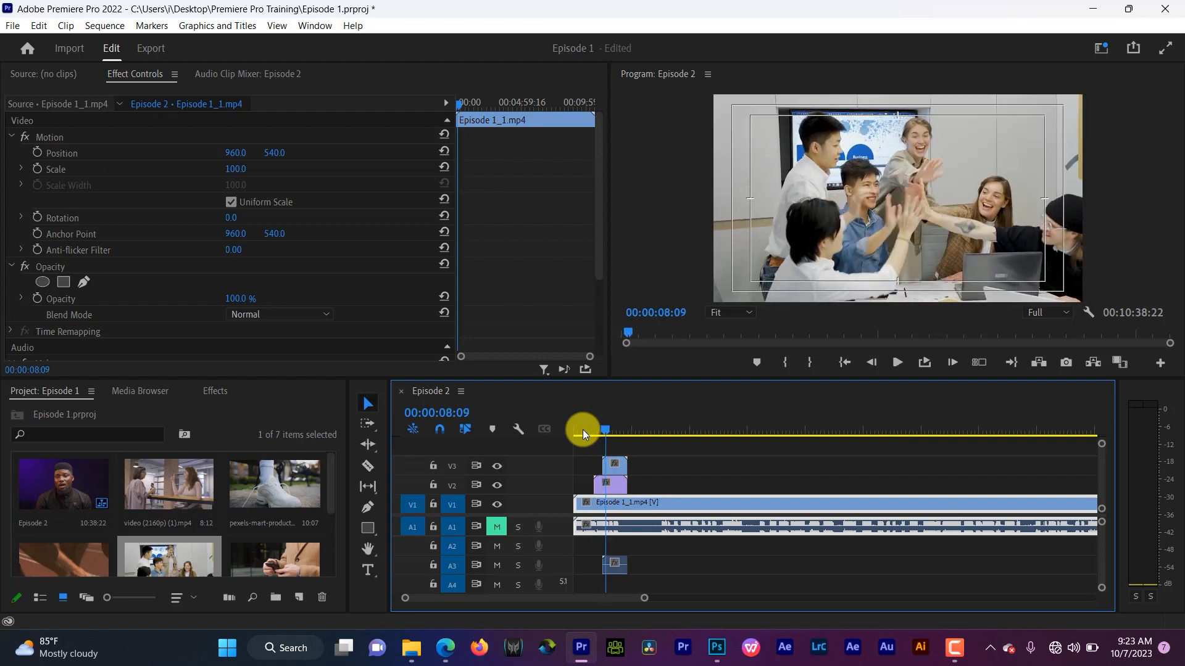
- Place the pexels-mart-production shoe clip on track V4 starting at 00:00:08:09 and play into it, stopping at 00:00:10:05
left_click(253, 483)
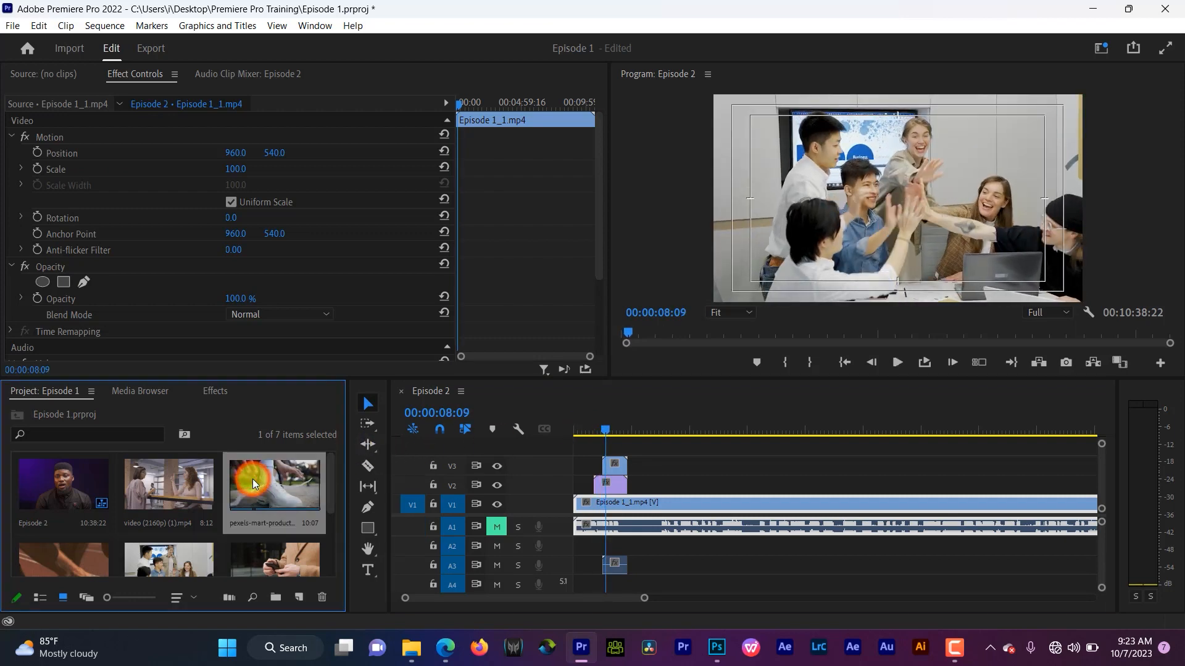
left_click_drag(253, 483, 613, 450)
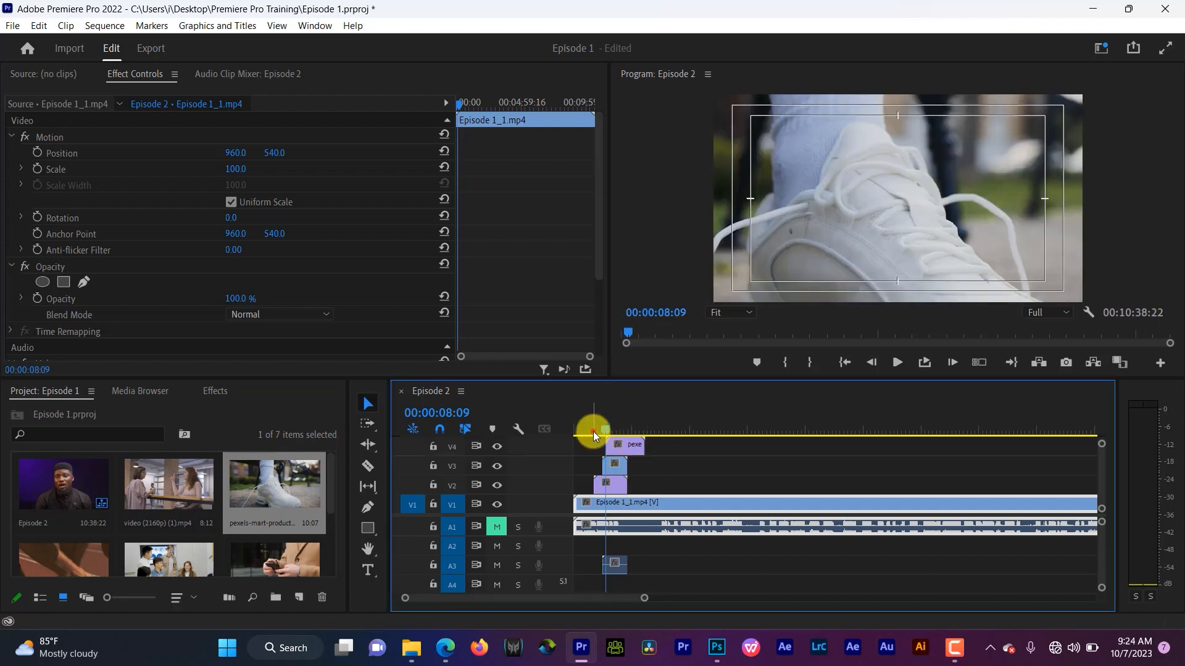
left_click(594, 431)
key("space")
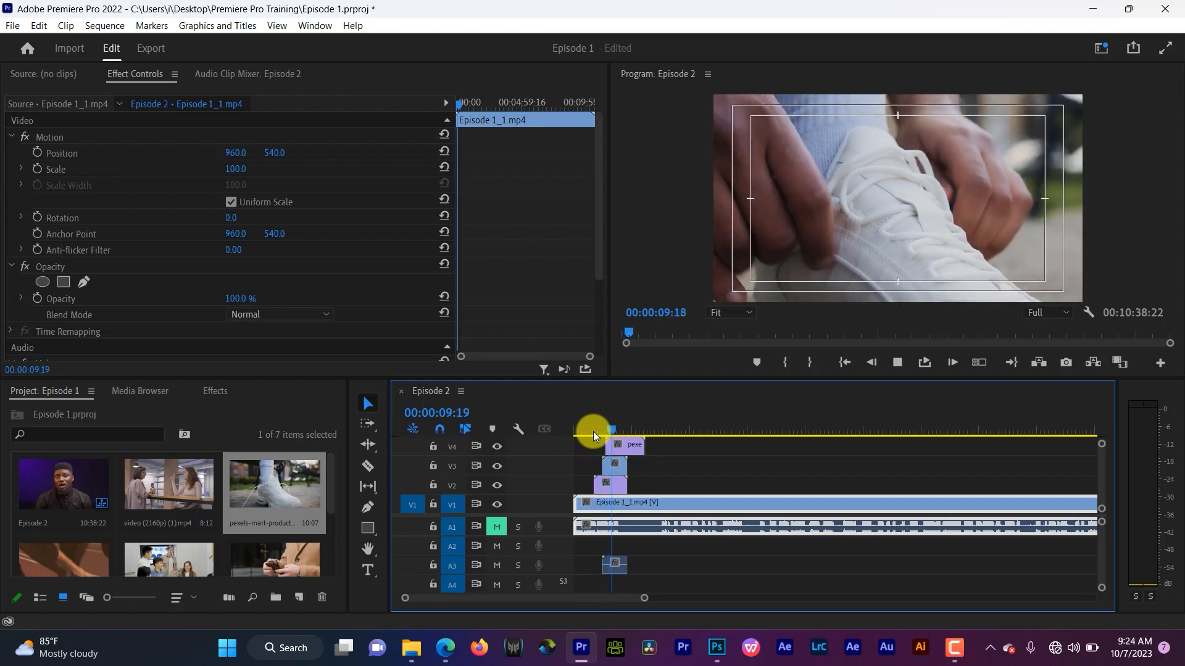
key("space")
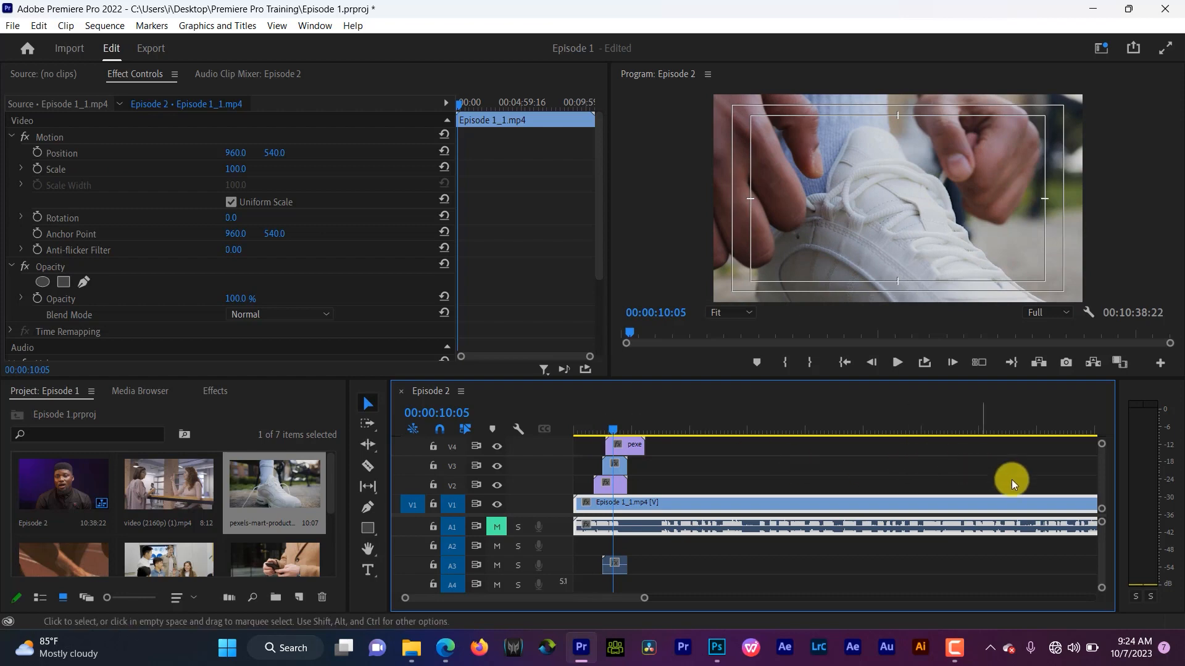
- Place the video (2160p) (1).mp4 clip on a new track V5 starting at 00:00:10:05 and play into it, stopping at 00:00:11:20
left_click(1101, 476)
left_click_drag(1101, 477, 1096, 428)
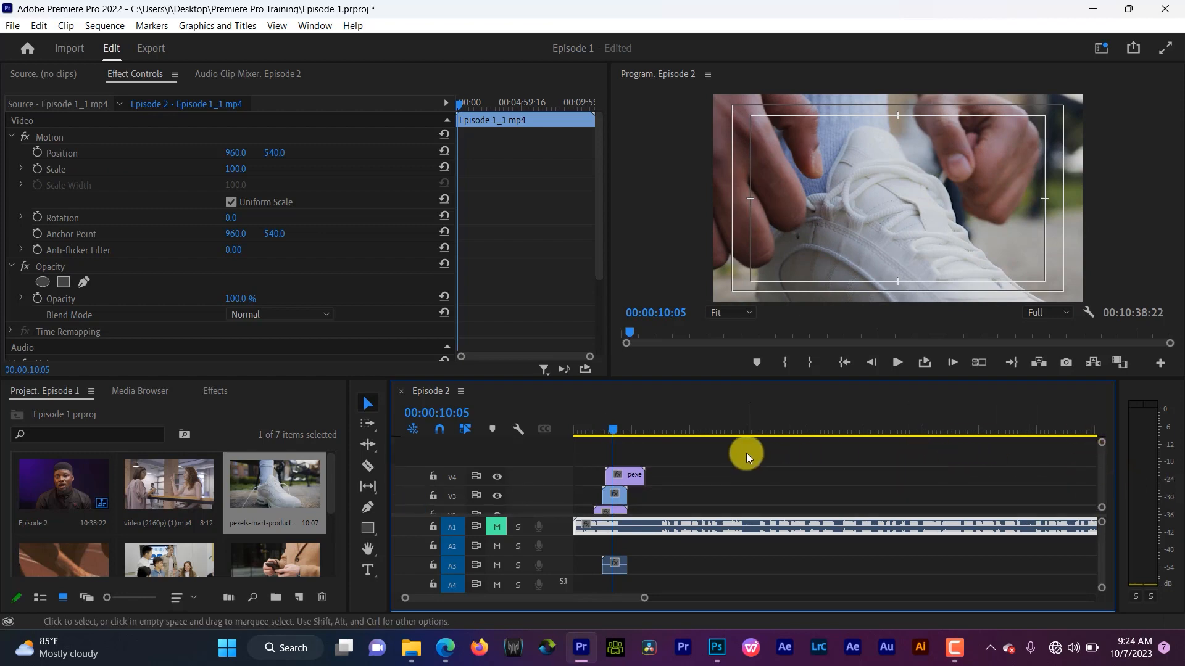
left_click_drag(135, 488, 615, 457)
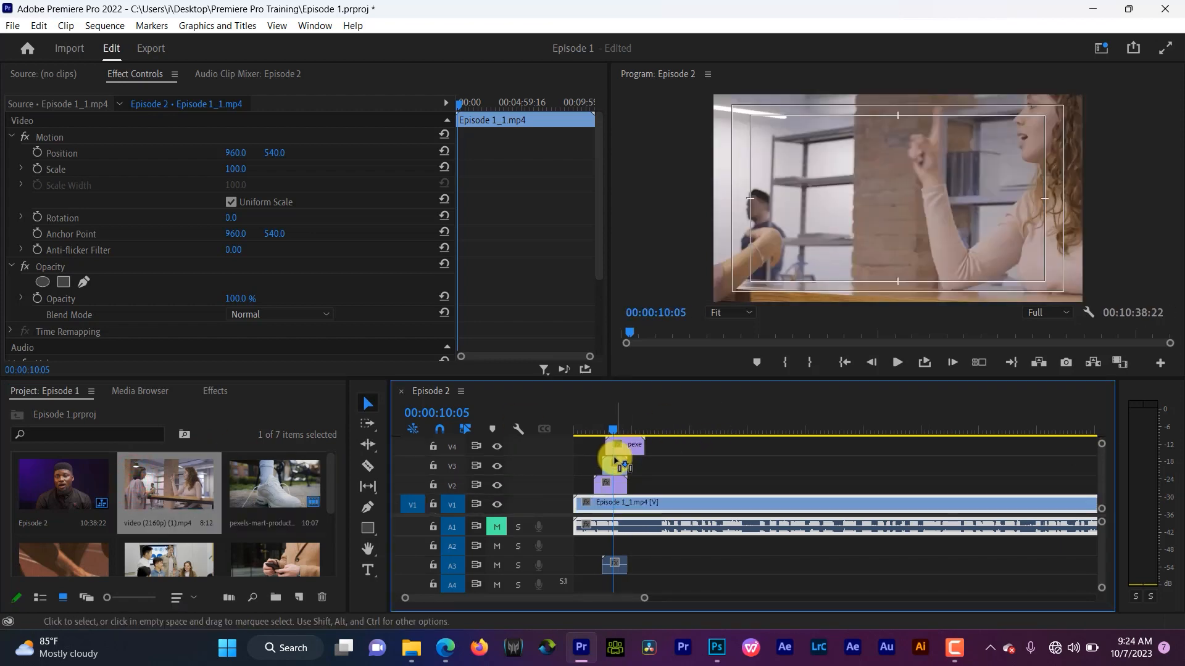
left_click(587, 416)
key("space")
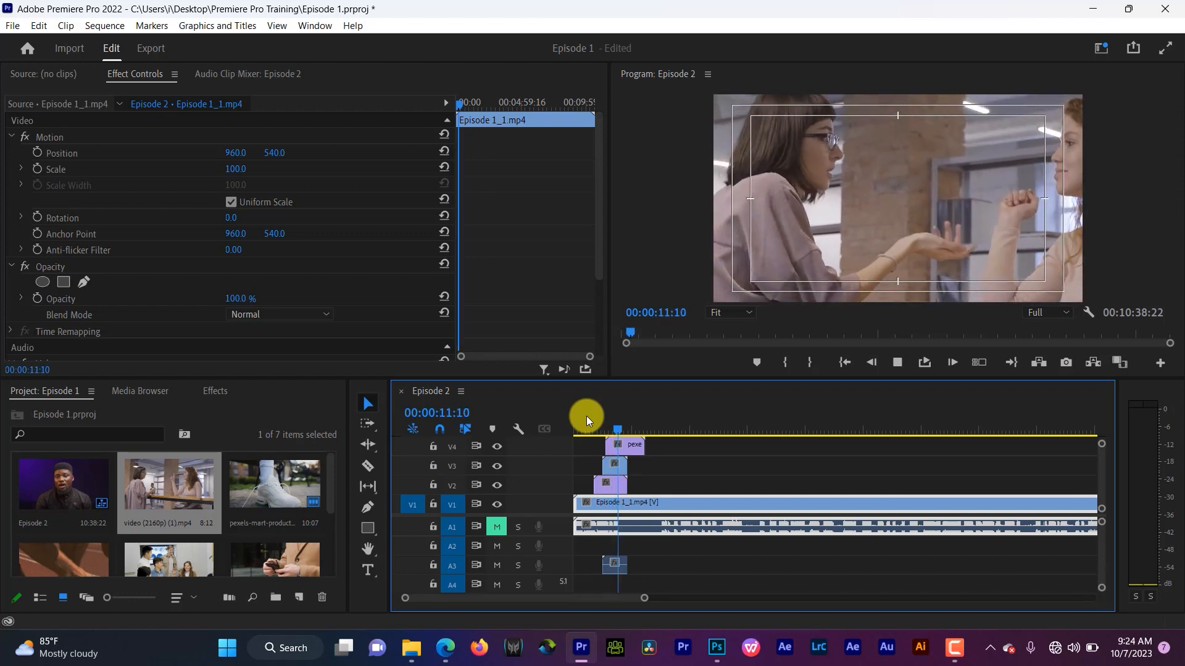
key("space")
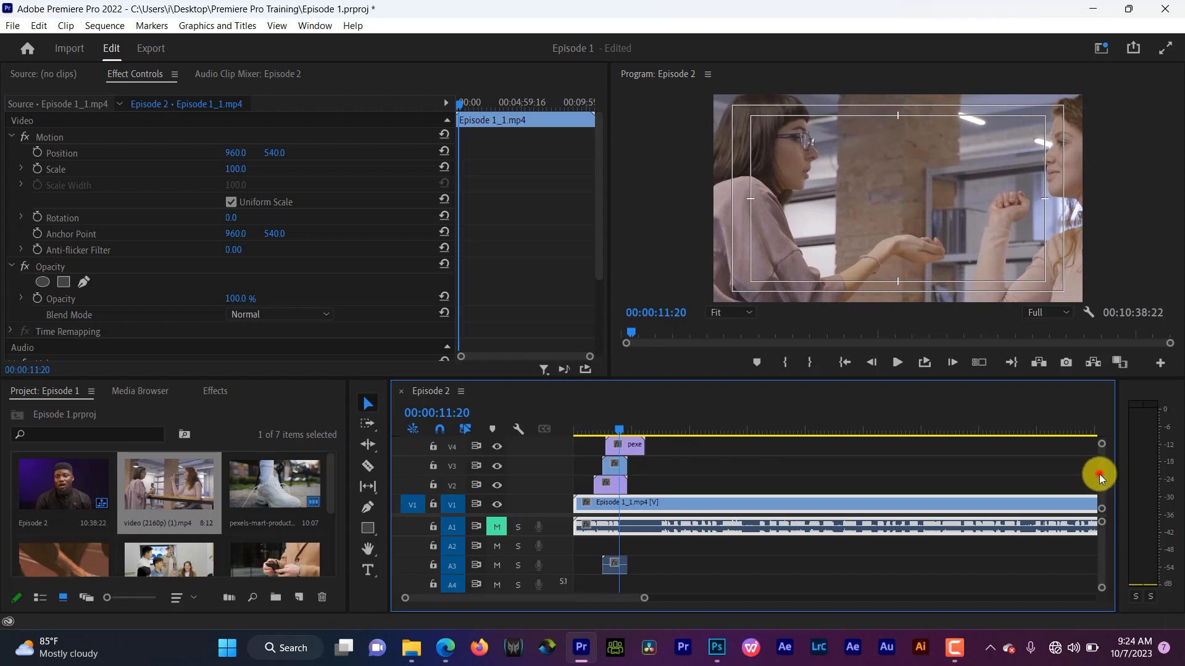
left_click_drag(1098, 474, 1098, 403)
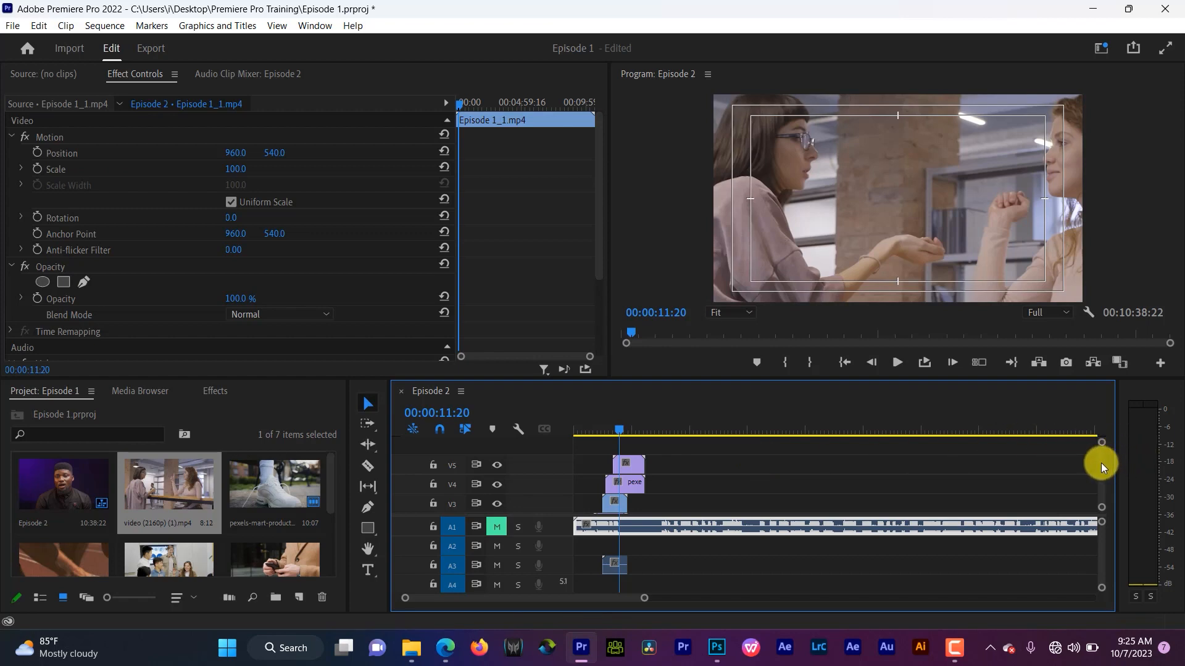
left_click_drag(1098, 465, 1094, 510)
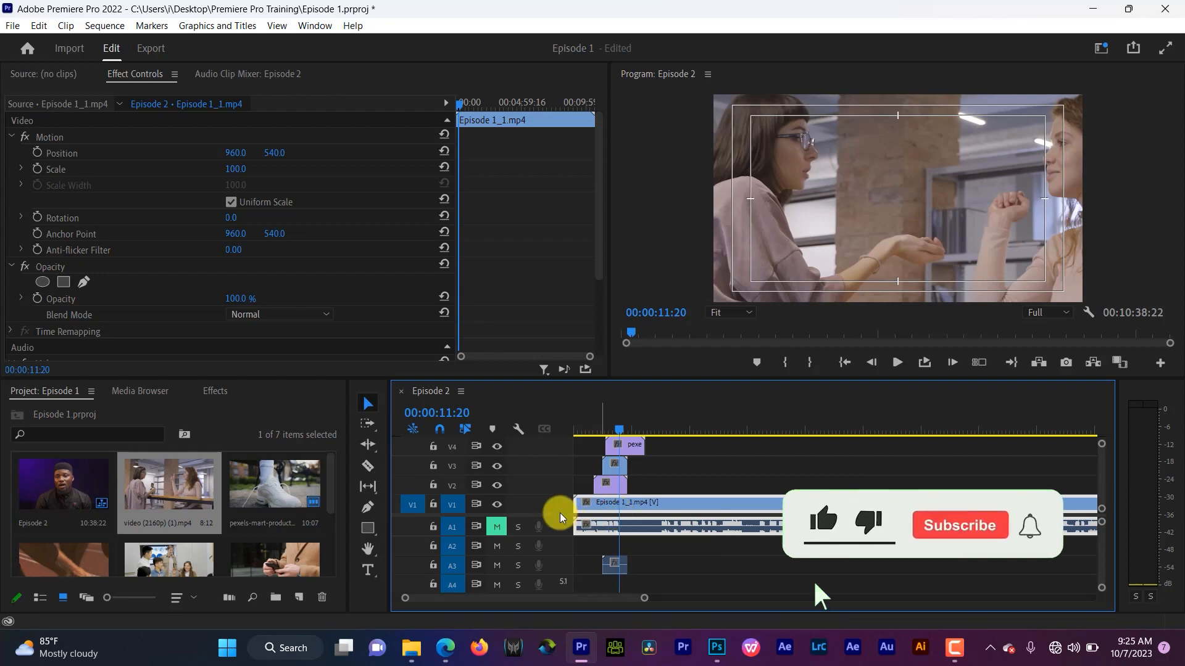
- Play the sequence from 00:00:00:19 and stop at 00:00:05:20, just after the V2 clip begins
left_click(594, 430)
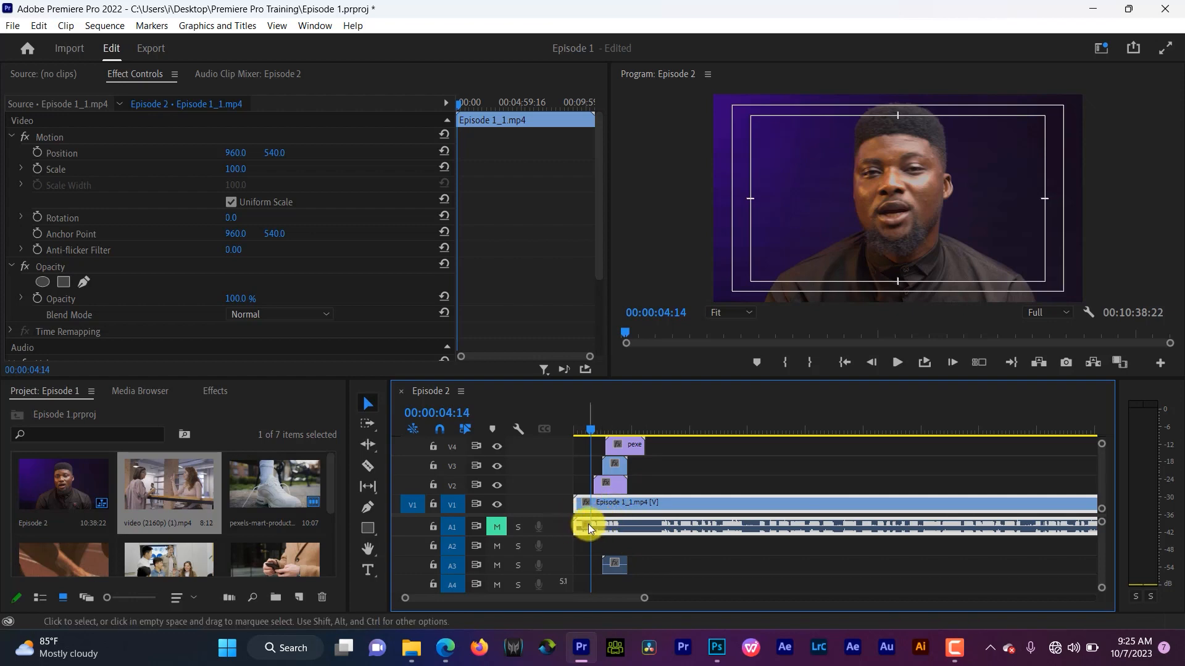
left_click(579, 422)
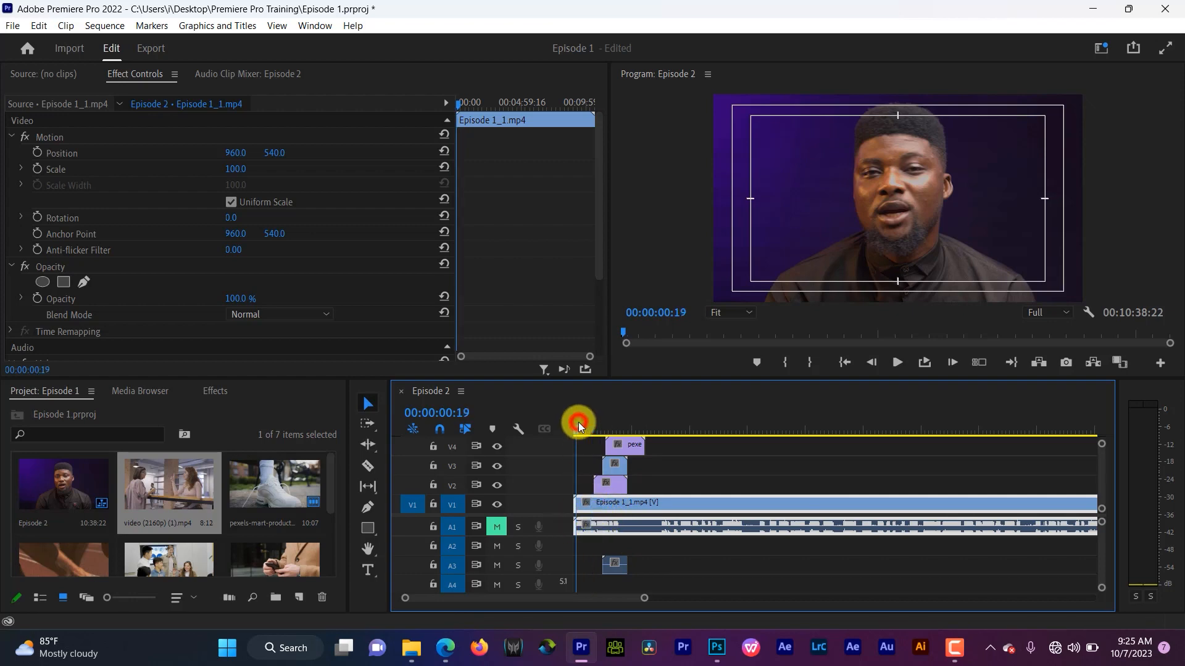
key("space")
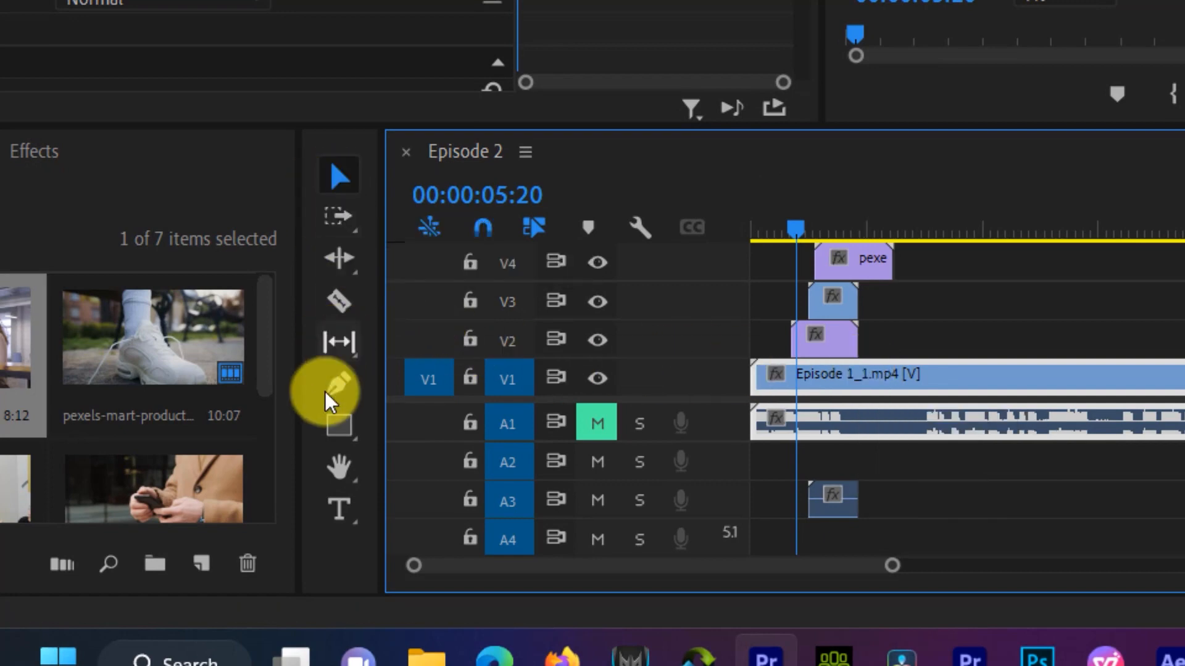
- Cut the Episode 1_1.mp4 clip on V1 with the Razor tool where the V2 clip begins, about 00:00:05:05, and delete the part after the cut
left_click(334, 303)
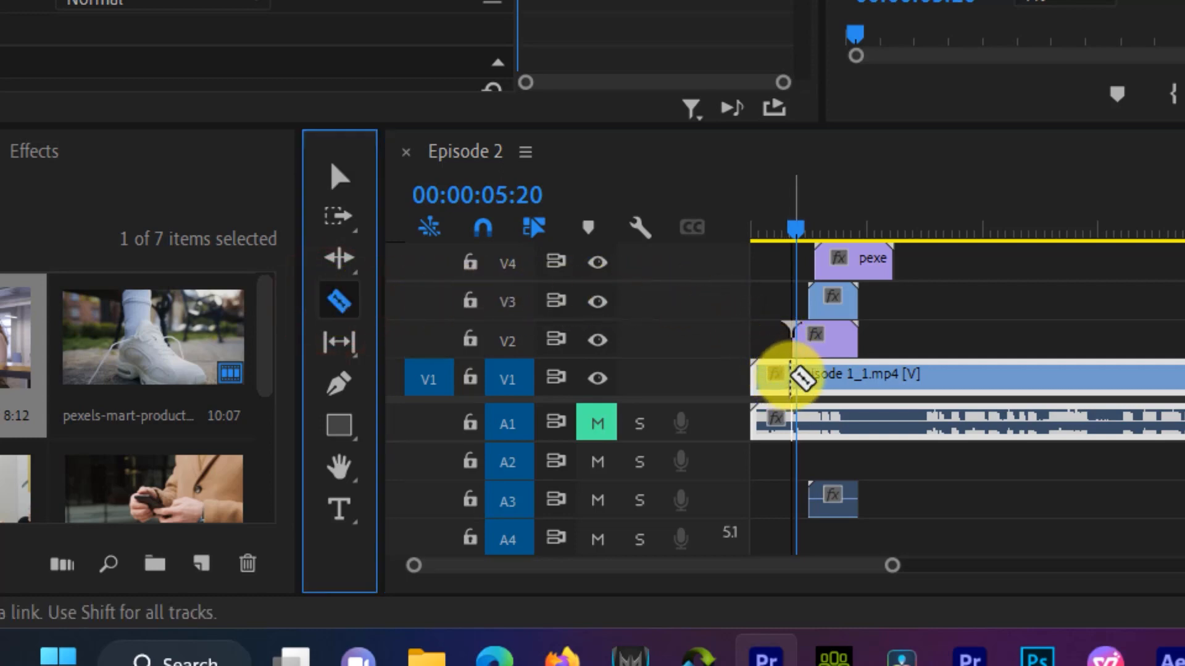
left_click(790, 375)
key("v")
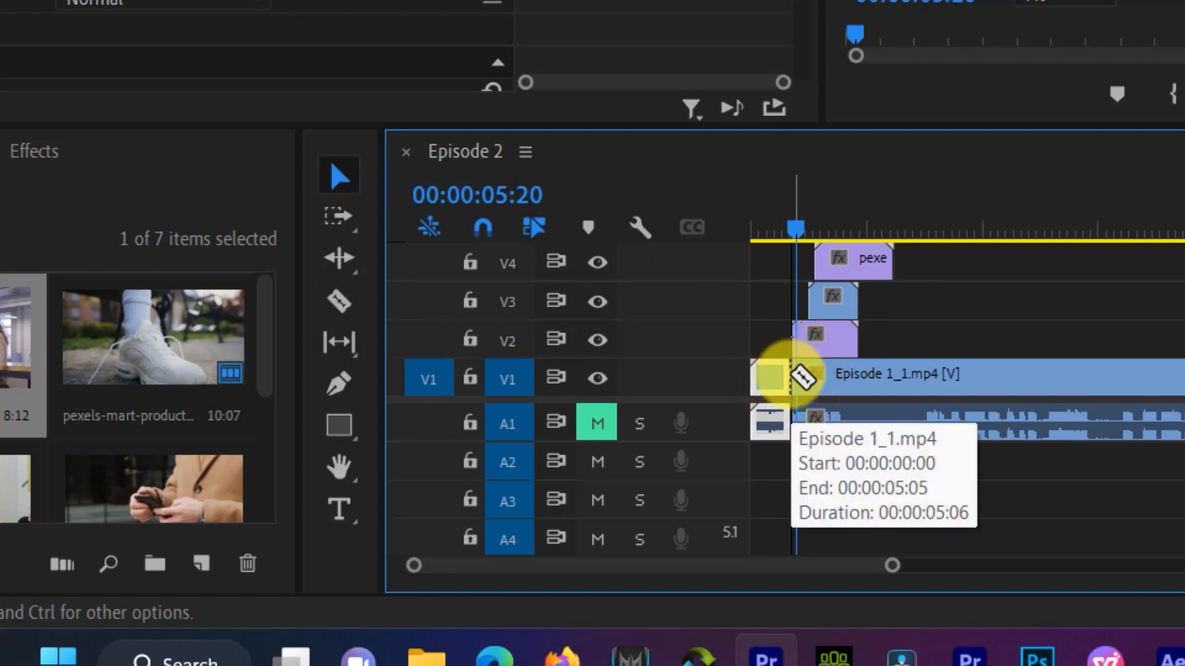
left_click(897, 373)
key("Delete")
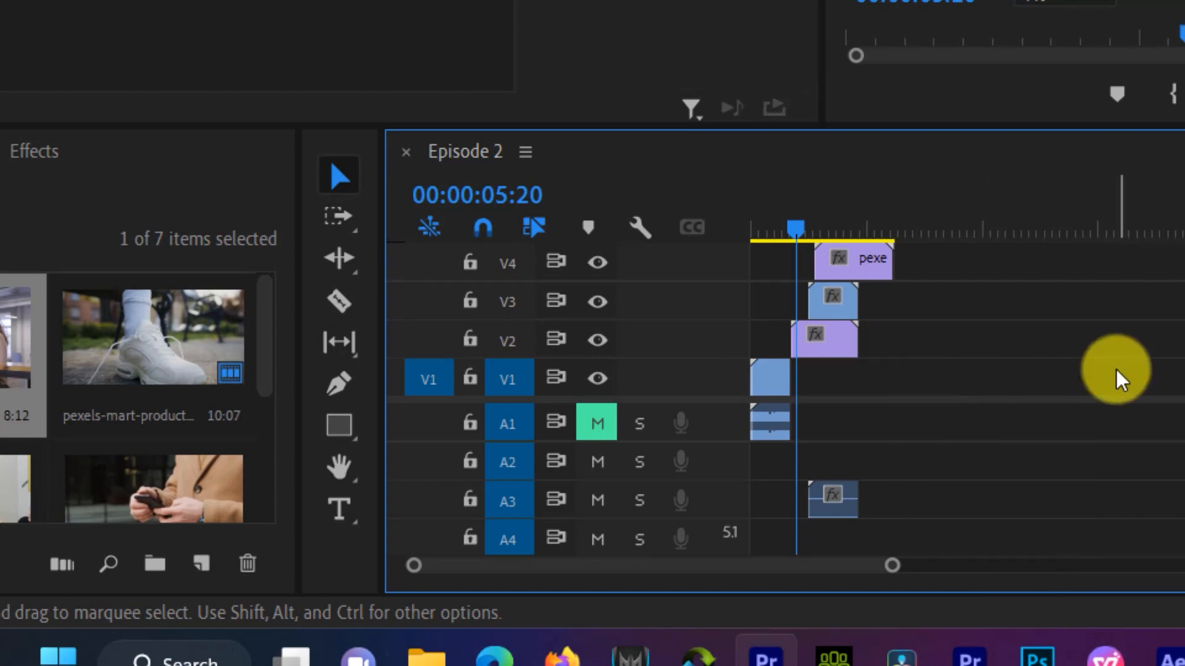
- Play across the change from the V1 clip to the V2 clip, pausing at 00:00:06:13 and stopping at 00:00:08:03
left_click(763, 232)
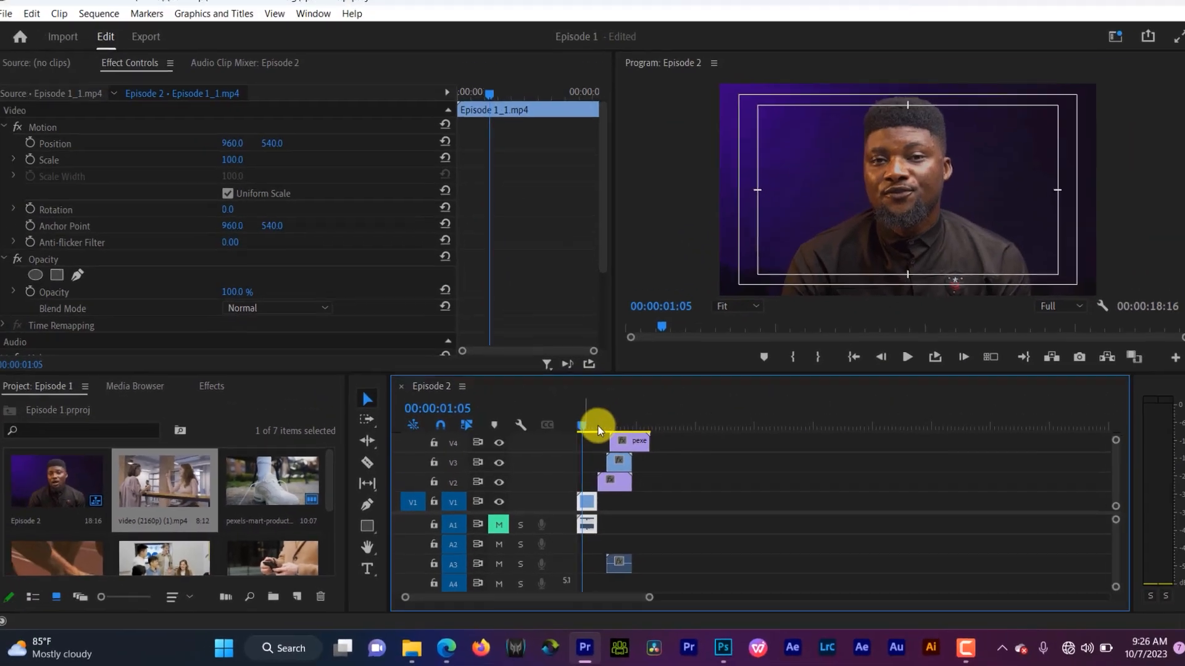
left_click(594, 427)
key("space")
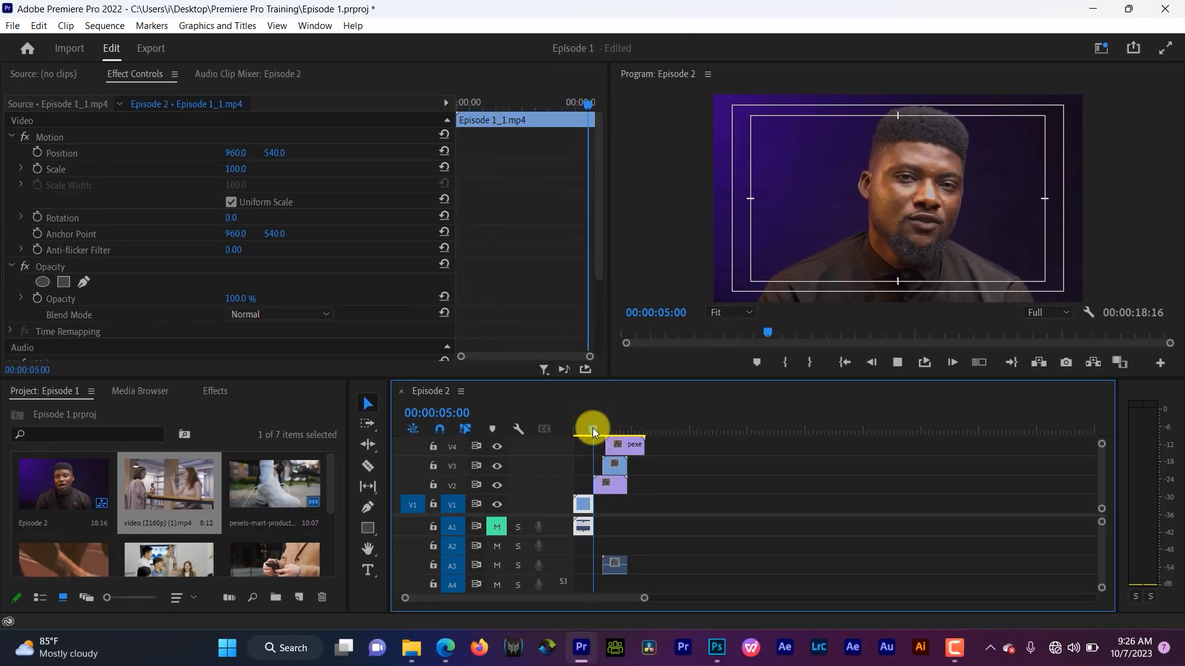
key("space")
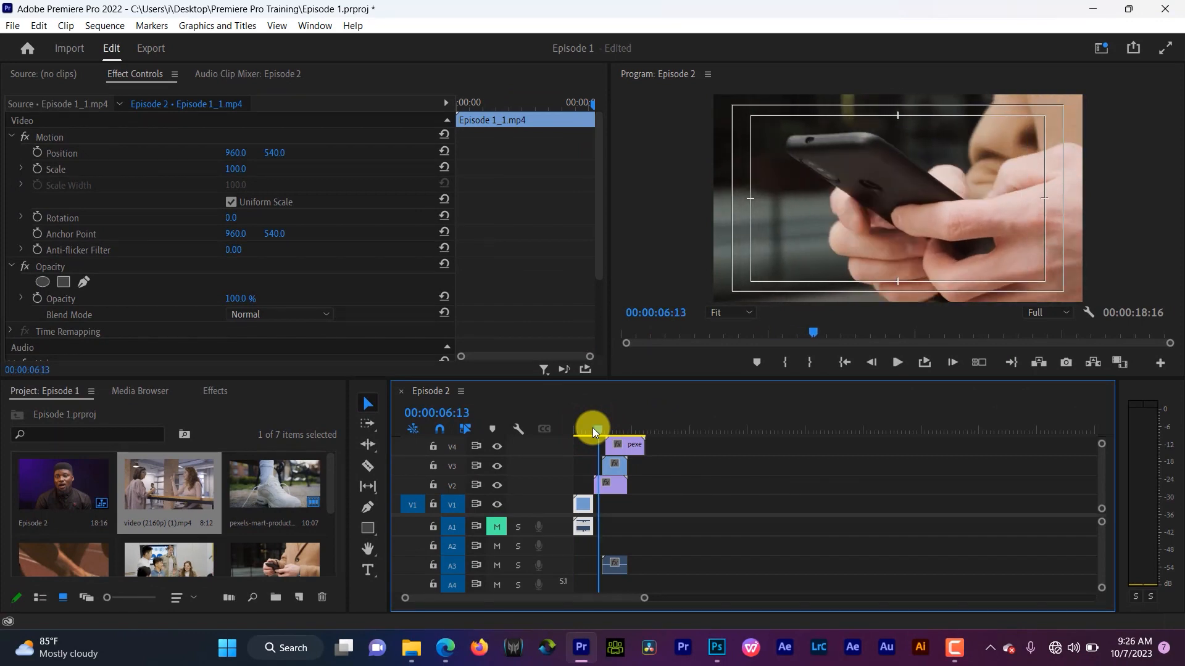
key("space")
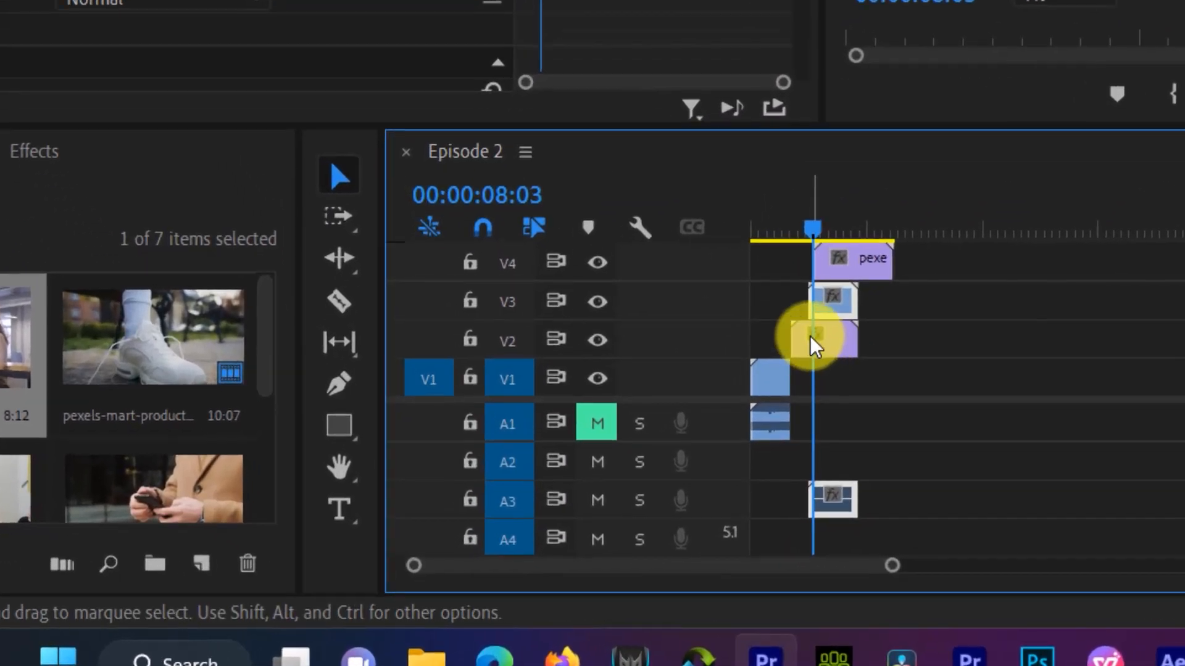
- Return the playhead to 00:00:05:00, cut the V2 clip with the Razor tool where the V3 clip begins, and delete its later part
mouse_move(804, 225)
left_mouse_down()
mouse_move(812, 232)
mouse_move(783, 242)
mouse_move(790, 233)
left_mouse_up()
left_click(833, 352)
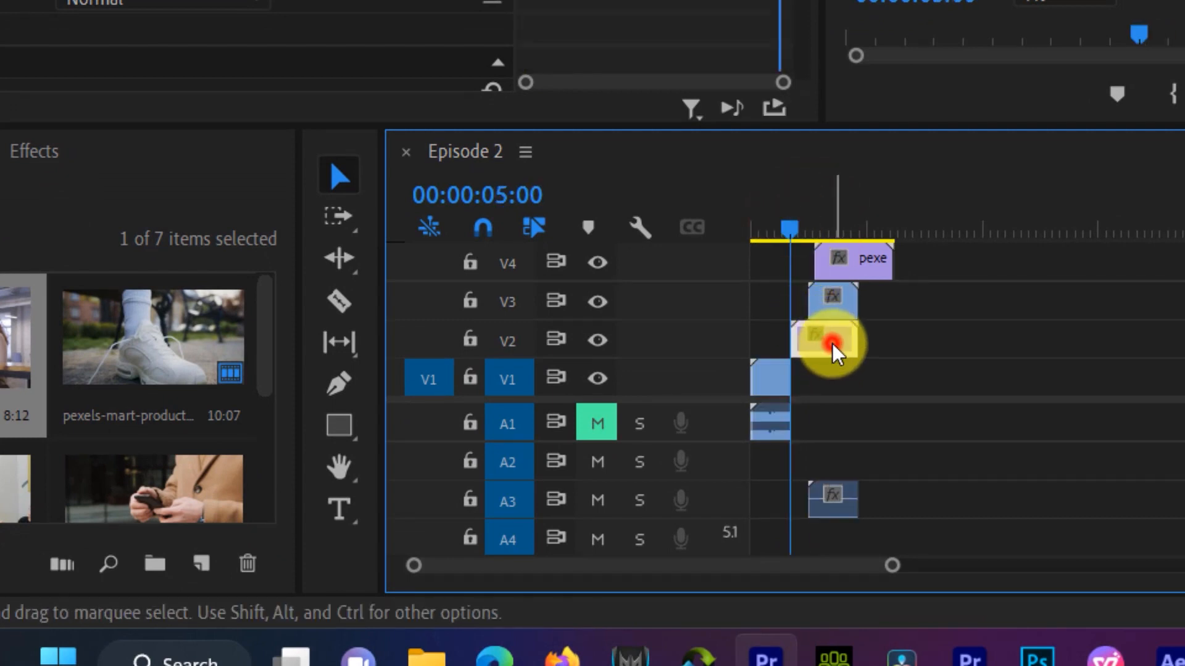
left_click(338, 302)
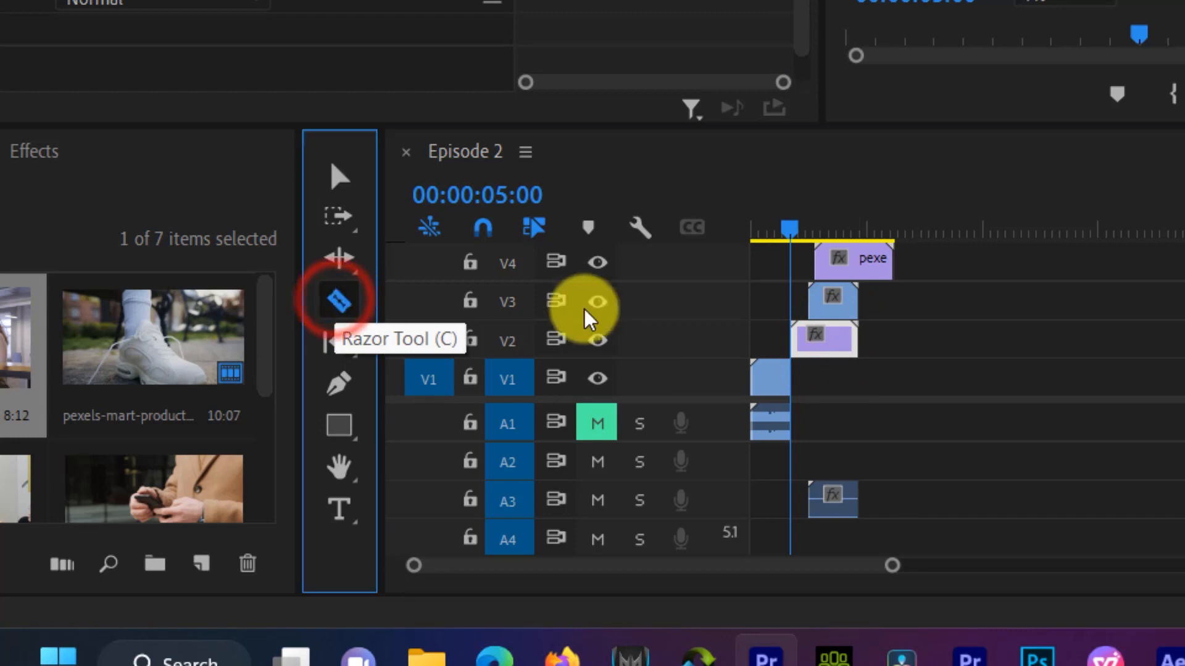
left_click(820, 339)
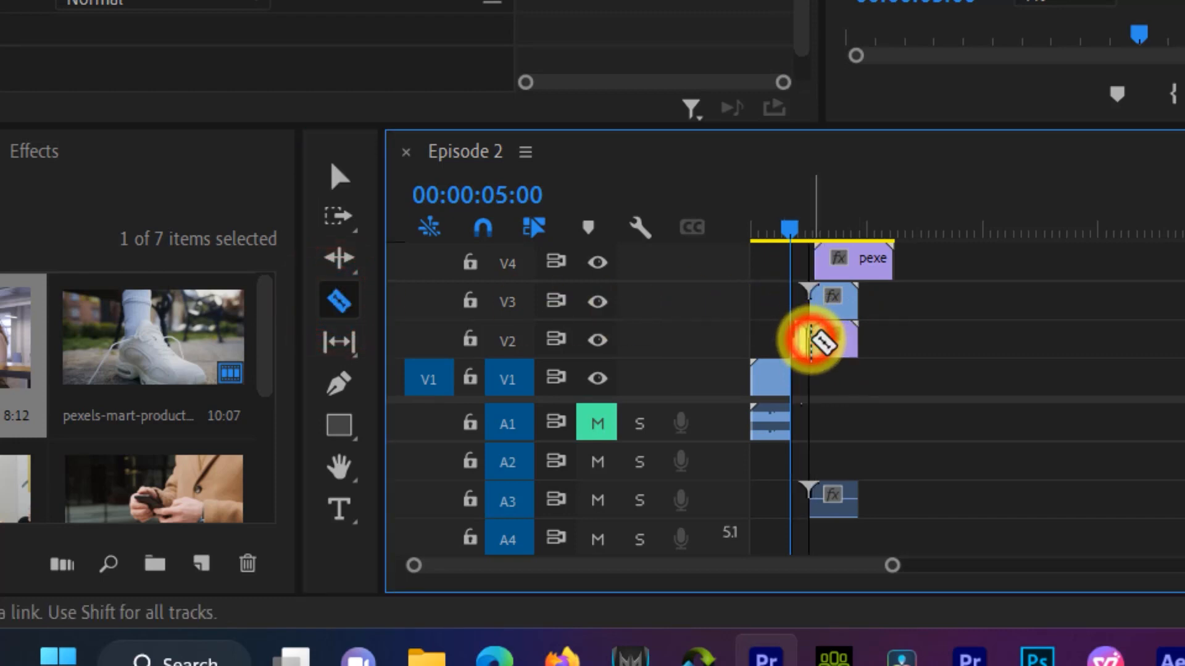
left_click(343, 178)
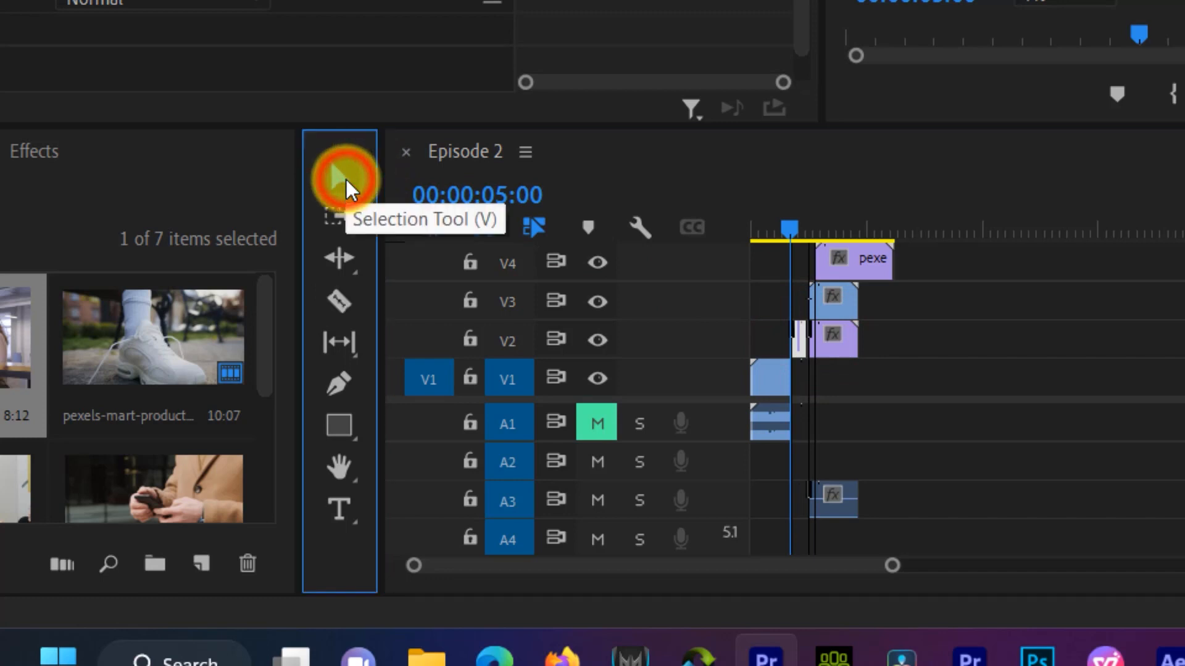
left_click(833, 338)
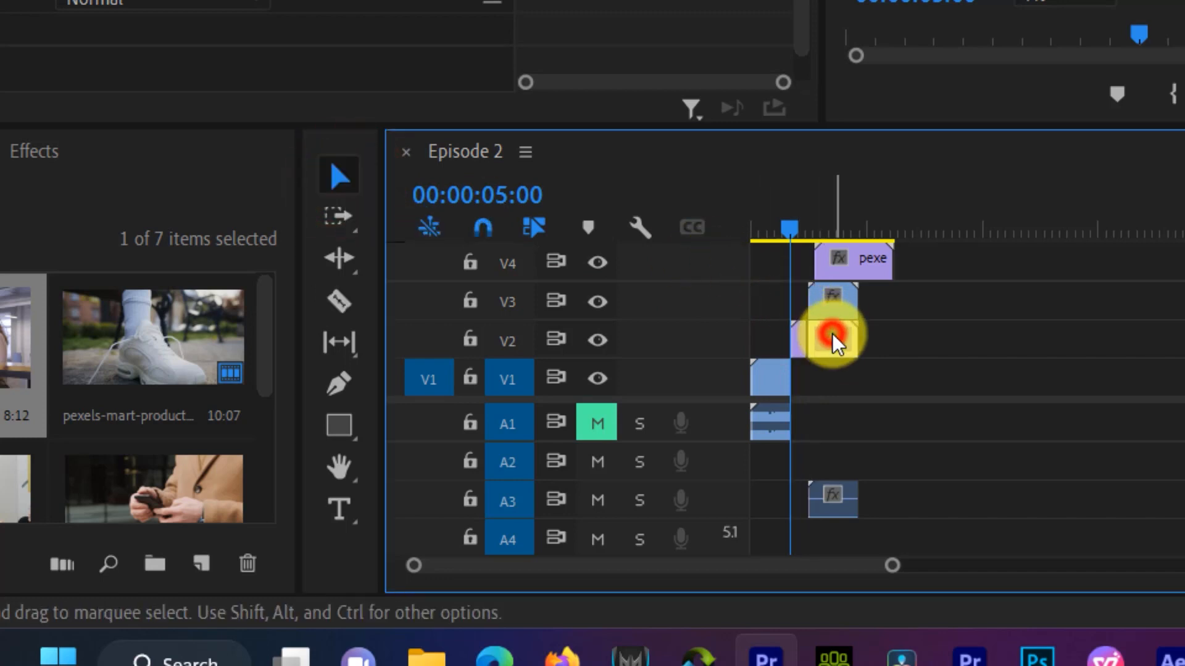
key("Delete")
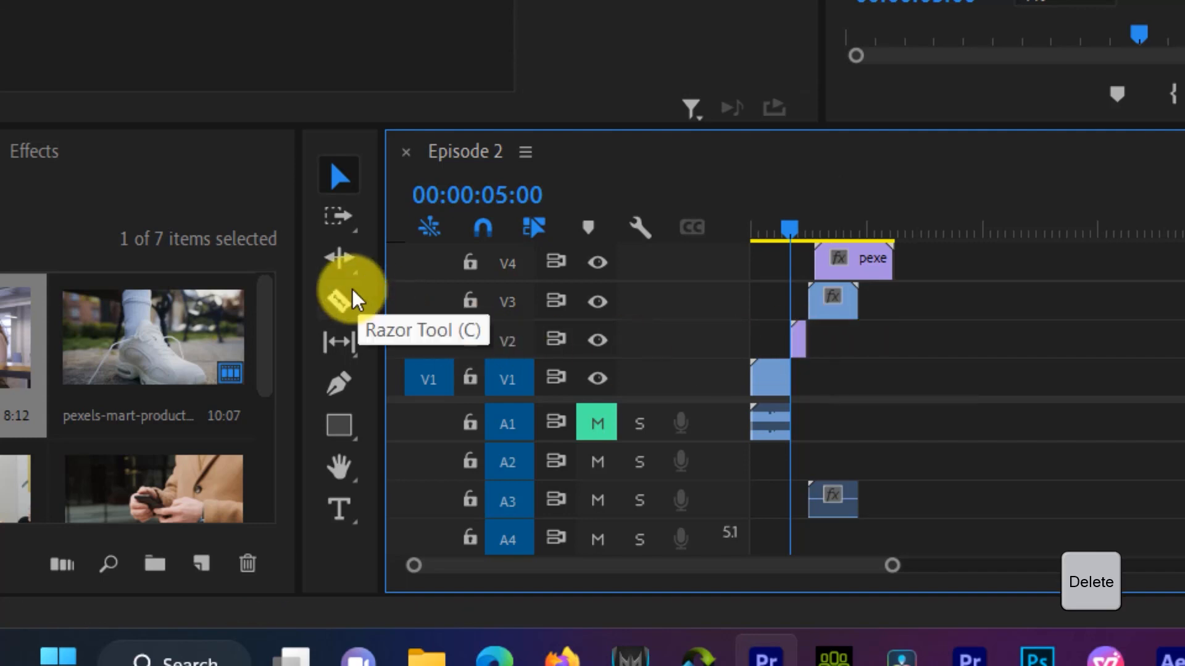
- Cut the V3 clip with the Razor tool shortly after the V4 clip begins and delete the later part with its A3 audio
left_click(339, 301)
left_click(828, 299)
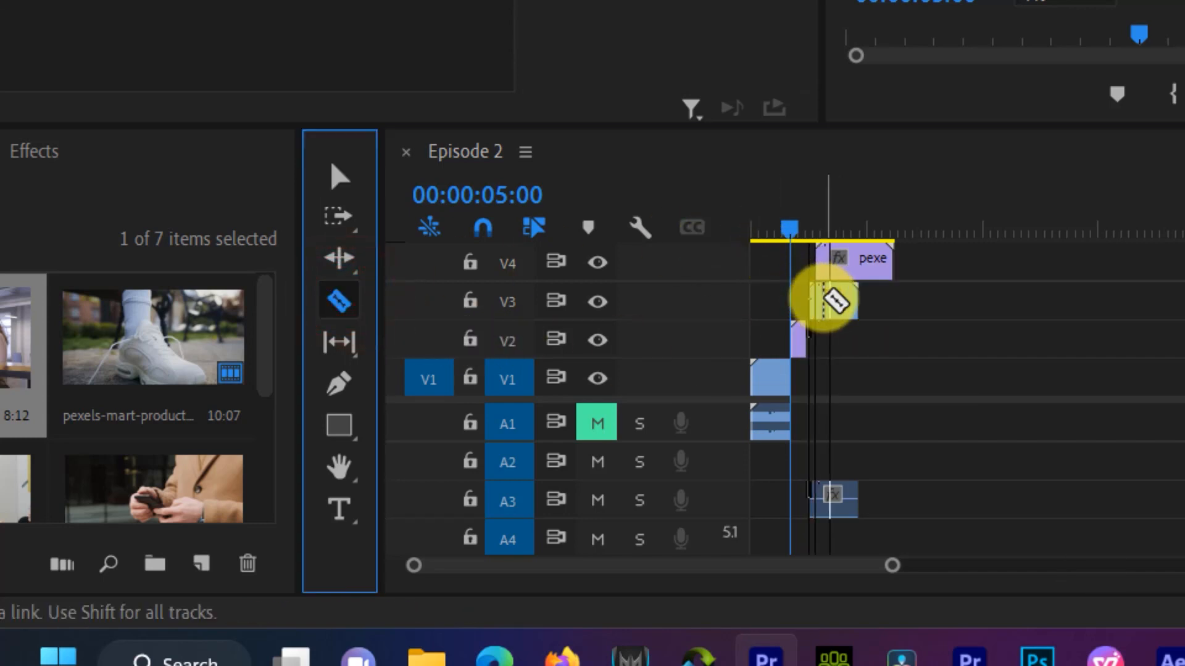
left_click(330, 160)
left_click(846, 305)
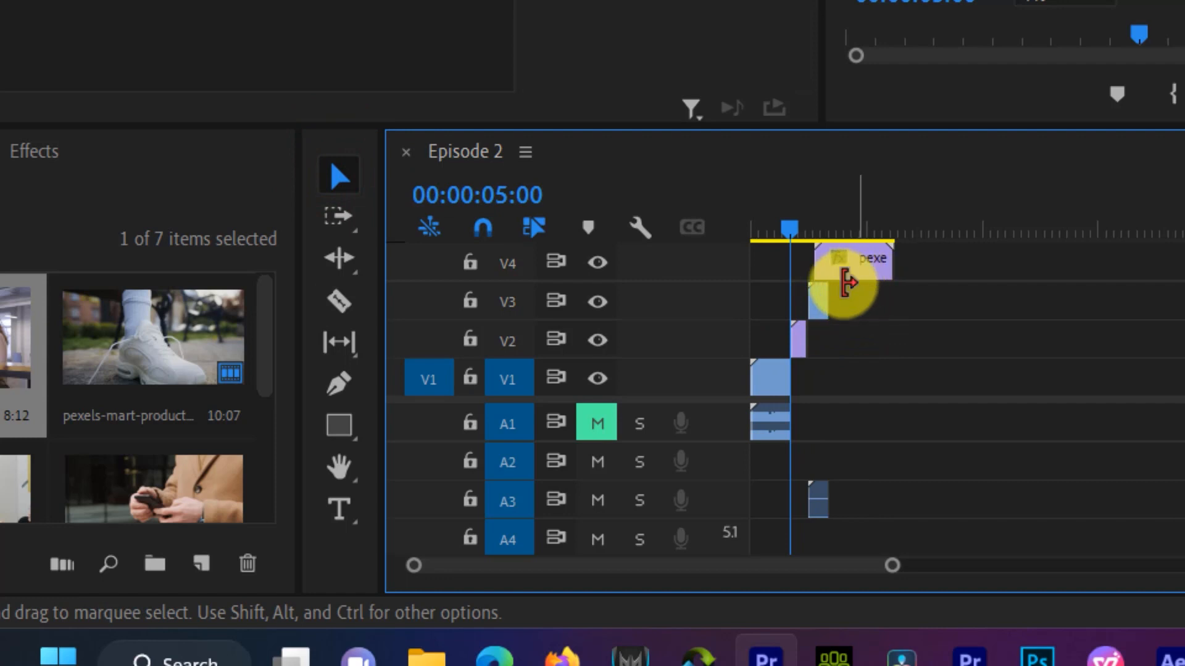
key("Delete")
- Move the clips down the tracks: the trimmed V2 and V3 clips end to end on V1, the V4 clip to V2, and the V5 clip to V3
left_click_drag(796, 344, 793, 388)
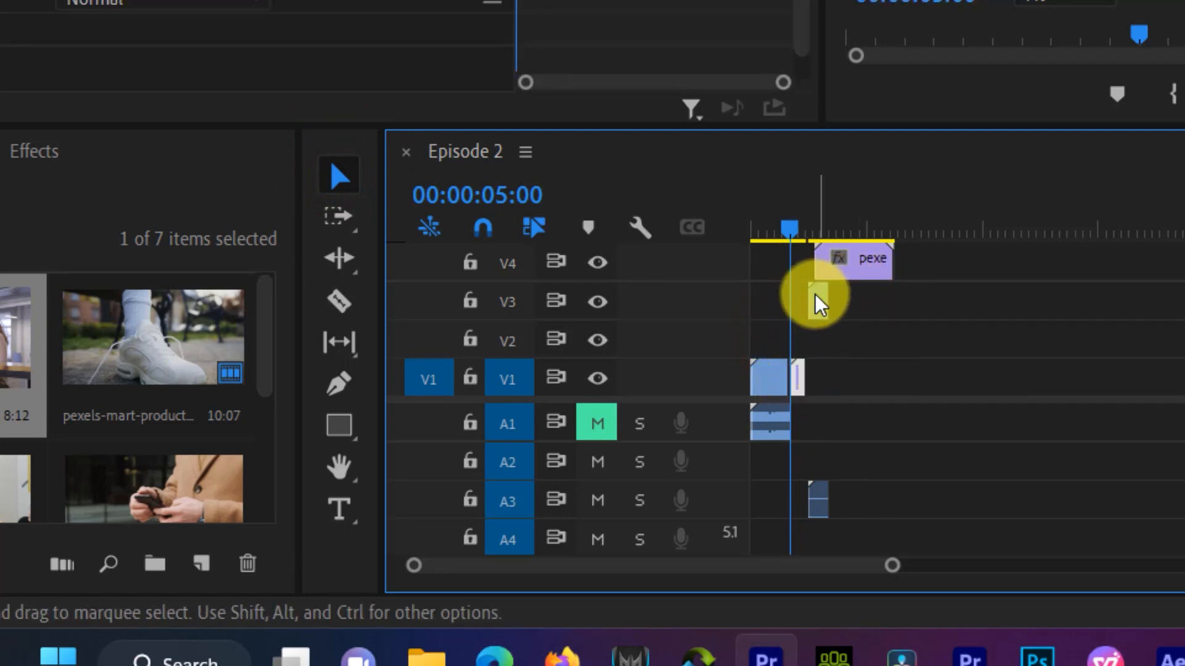
left_click_drag(815, 299, 821, 374)
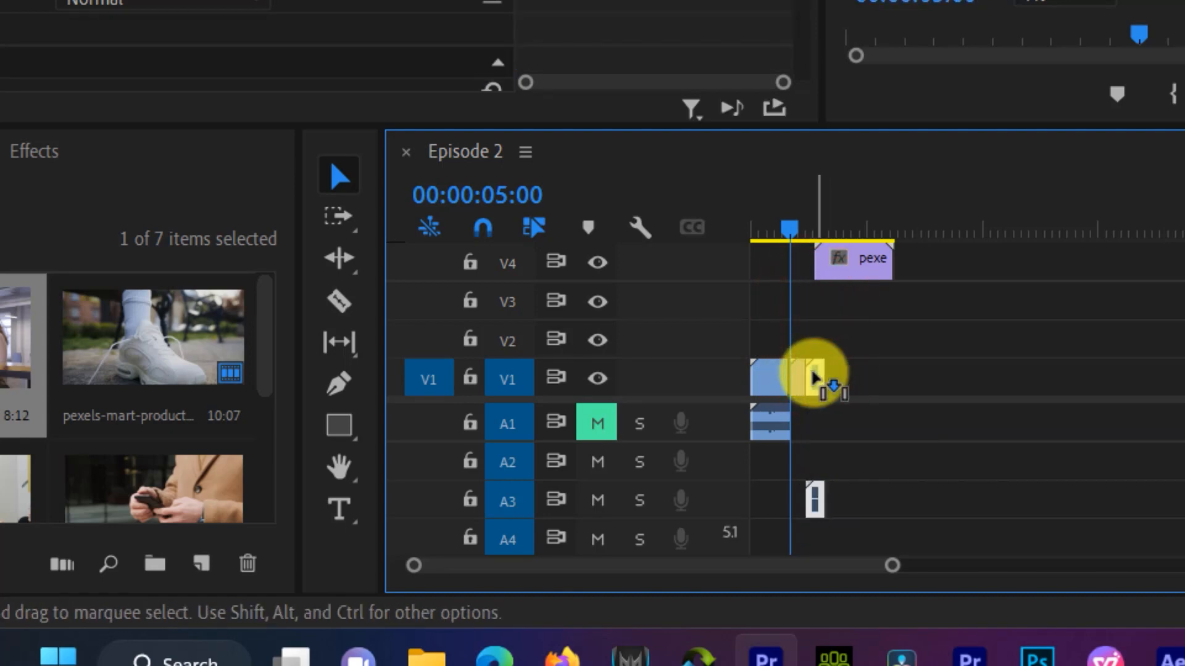
left_click_drag(867, 259, 864, 336)
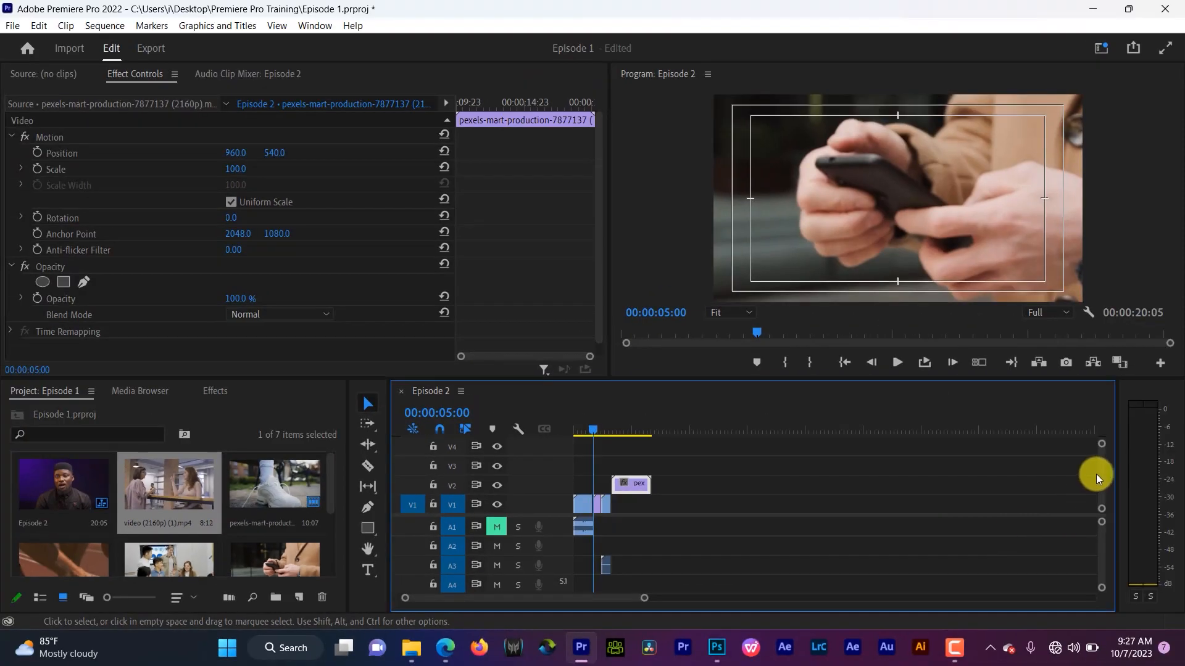
left_click_drag(1102, 472, 1102, 464)
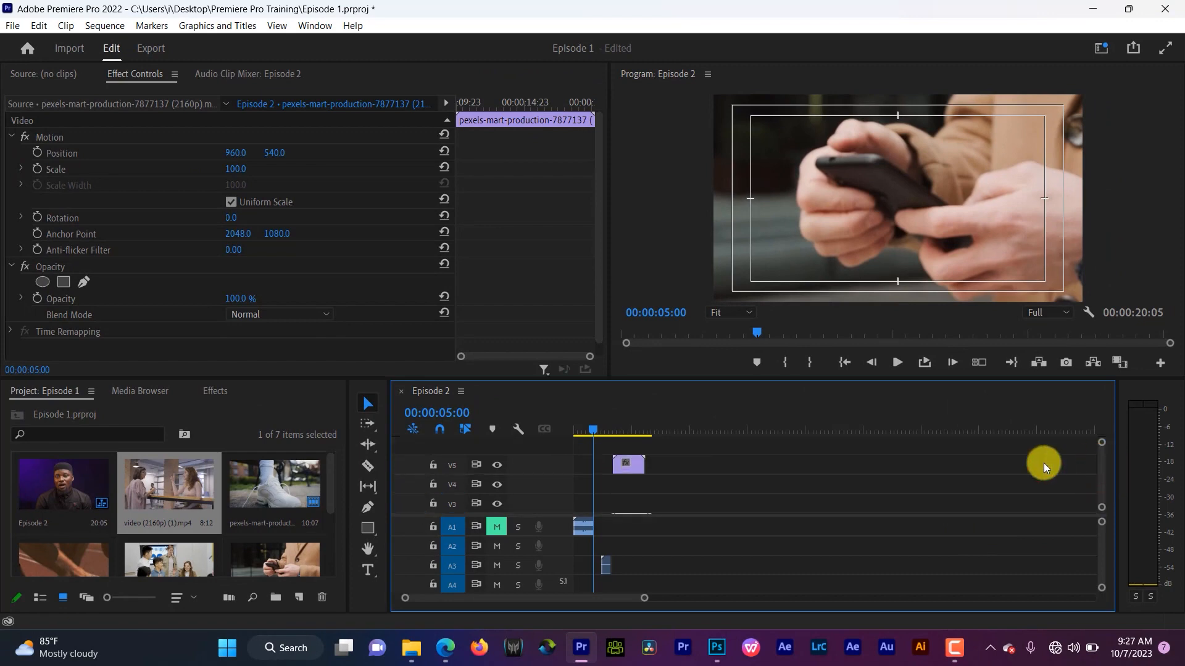
left_click_drag(631, 467, 632, 507)
left_click_drag(1102, 457, 1120, 532)
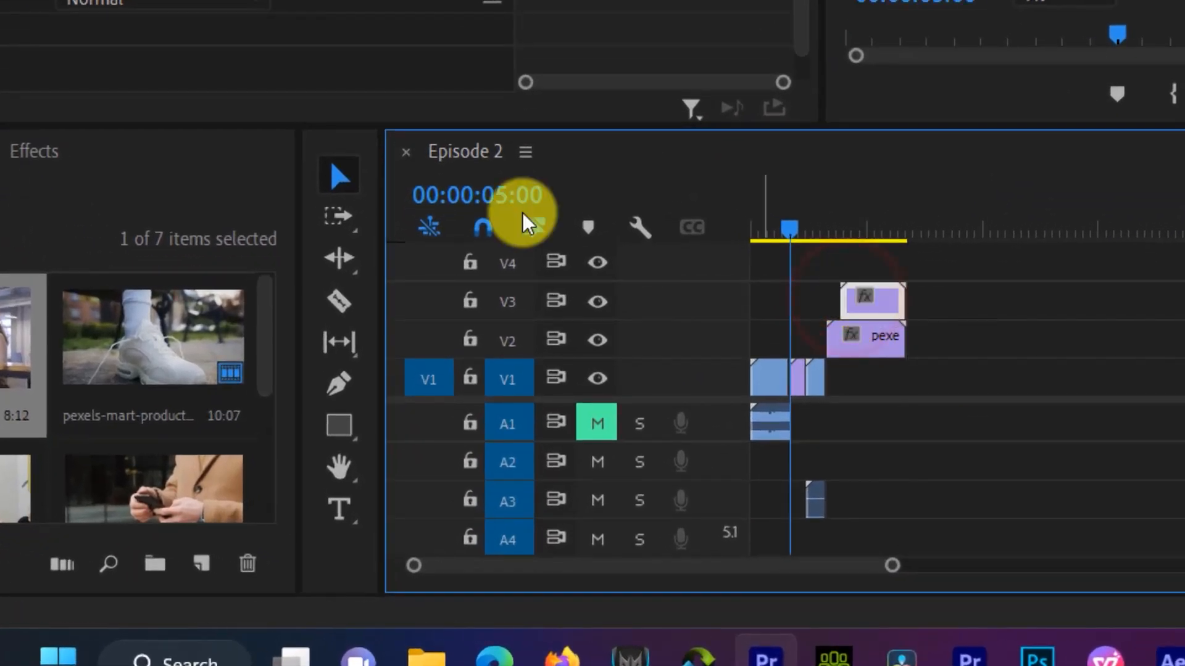
- Lower the V3 clip to V2 over the end of the clip there, and move both clips to V1 after the earlier clips
key("c")
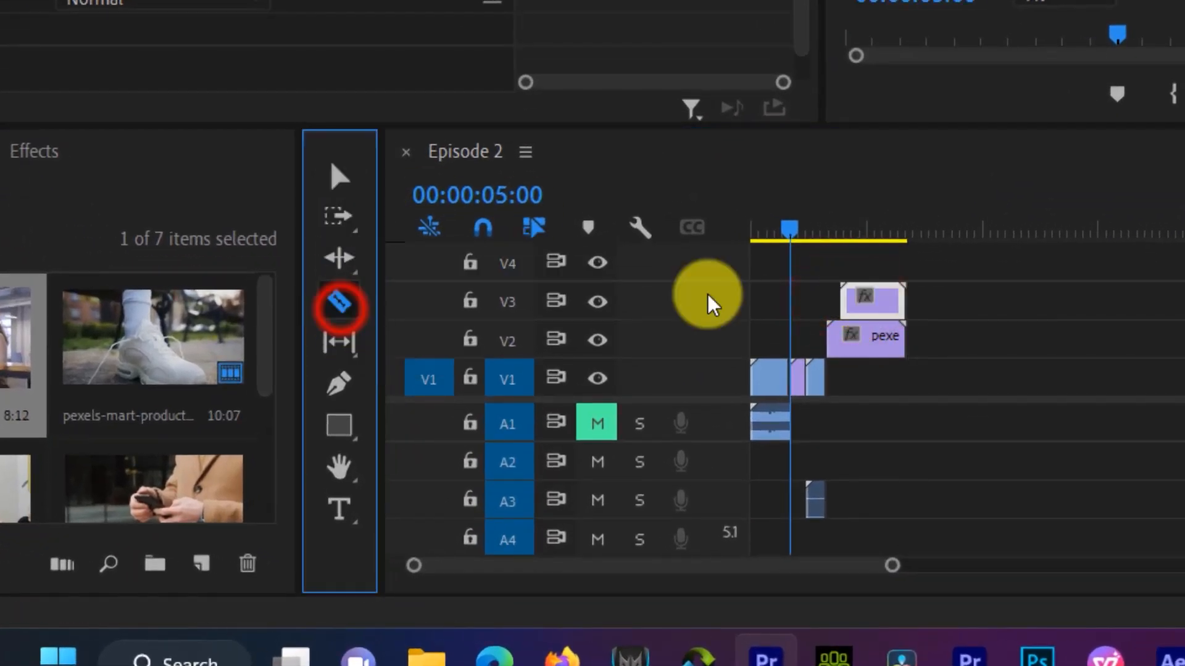
left_click(339, 178)
left_click_drag(873, 302, 827, 308)
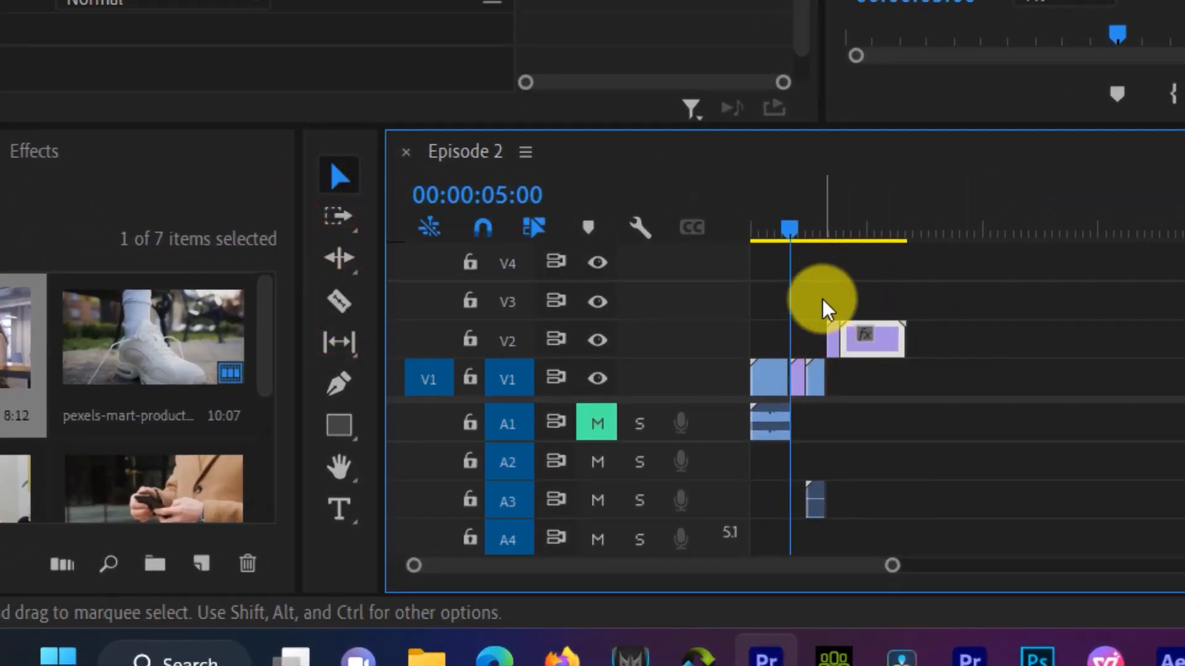
left_click(834, 330)
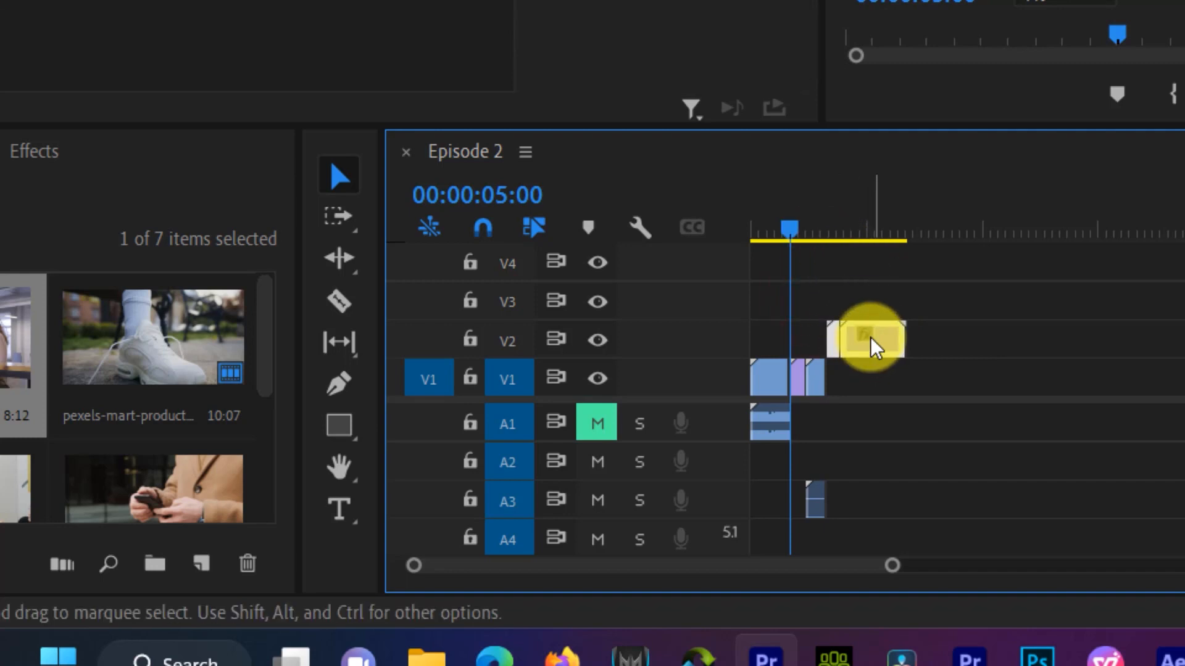
left_click_drag(874, 349, 881, 379)
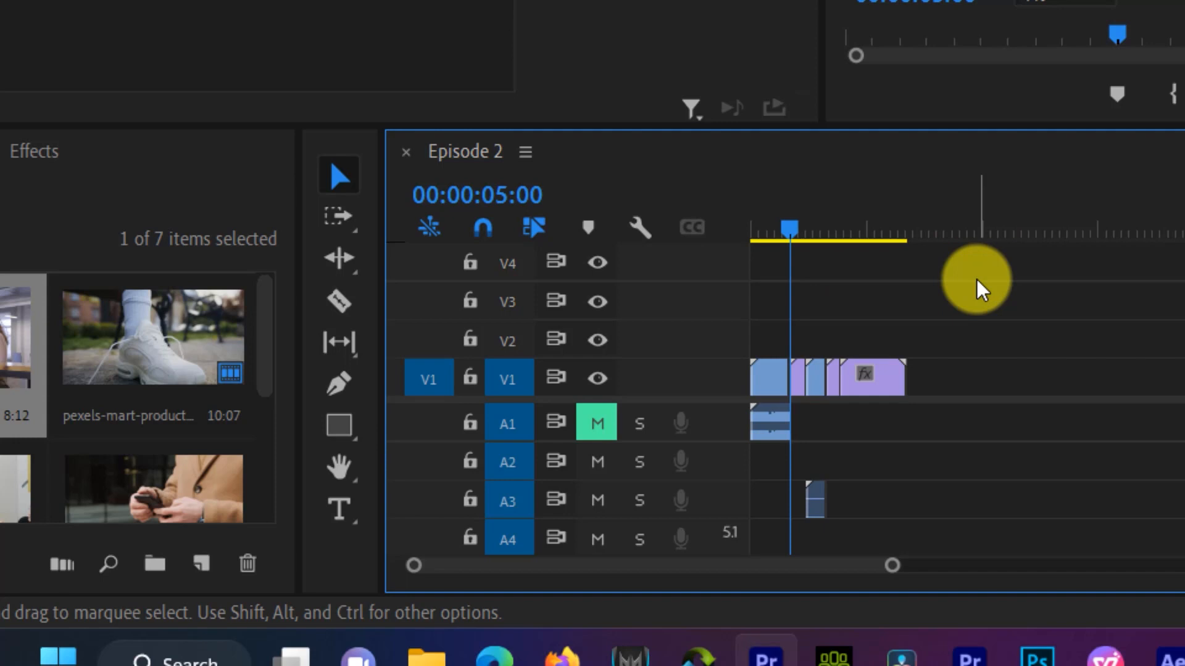
- Move the playhead back to near the start of the sequence and play through the consecutive V1 clips
left_click(782, 225)
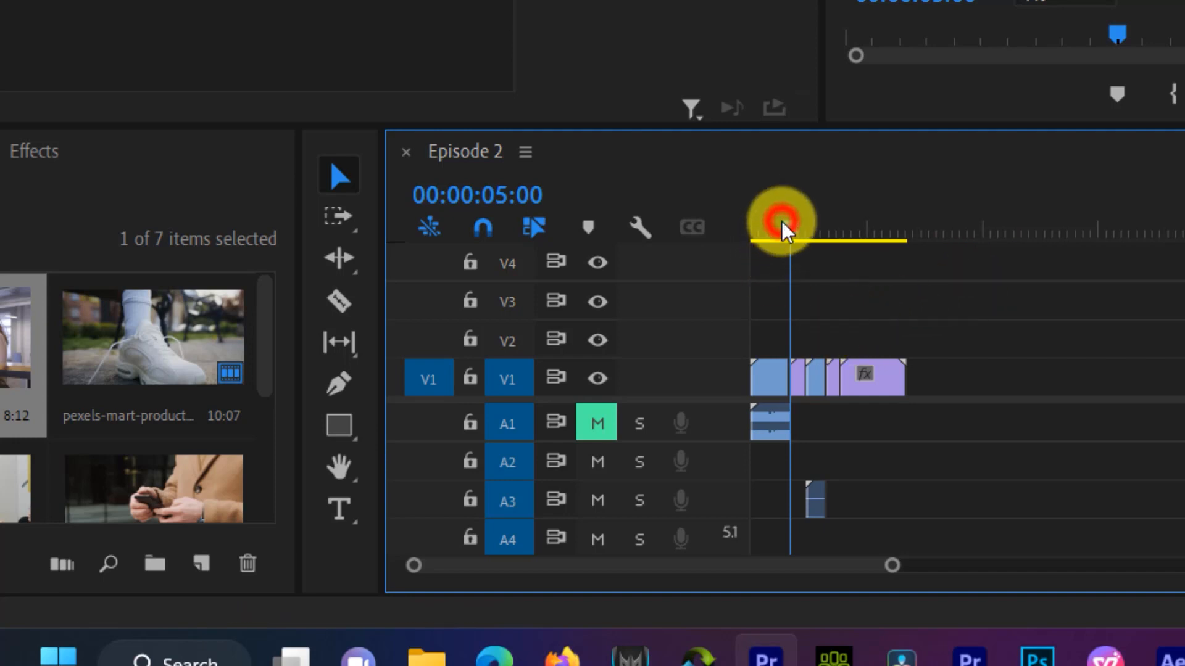
left_click_drag(782, 232, 764, 235)
key("space")
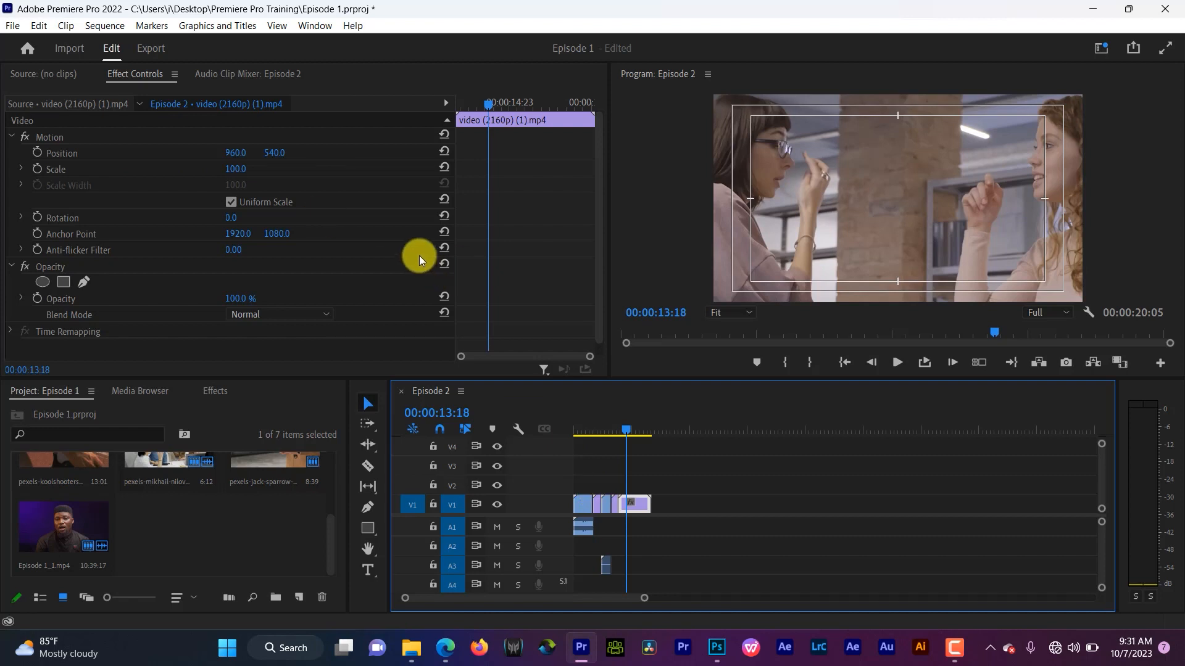
- Compare the Effect Controls with no clip selected and with the last, the second-to-last and the first V1 clip selected
left_click(656, 462)
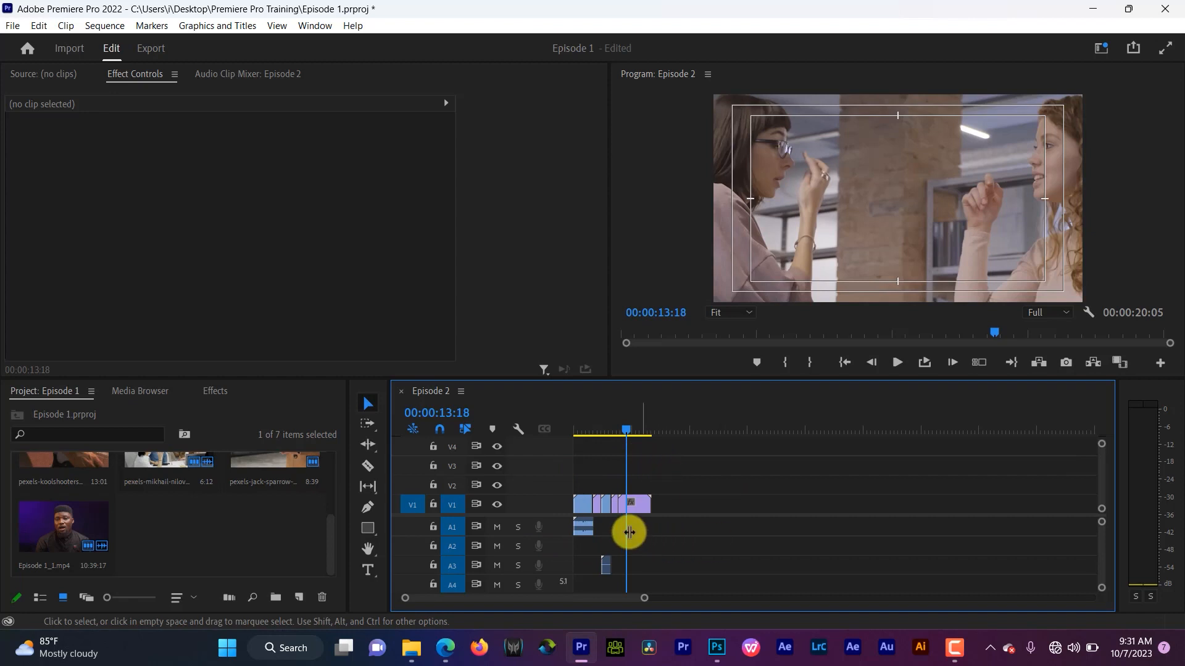
left_click(632, 507)
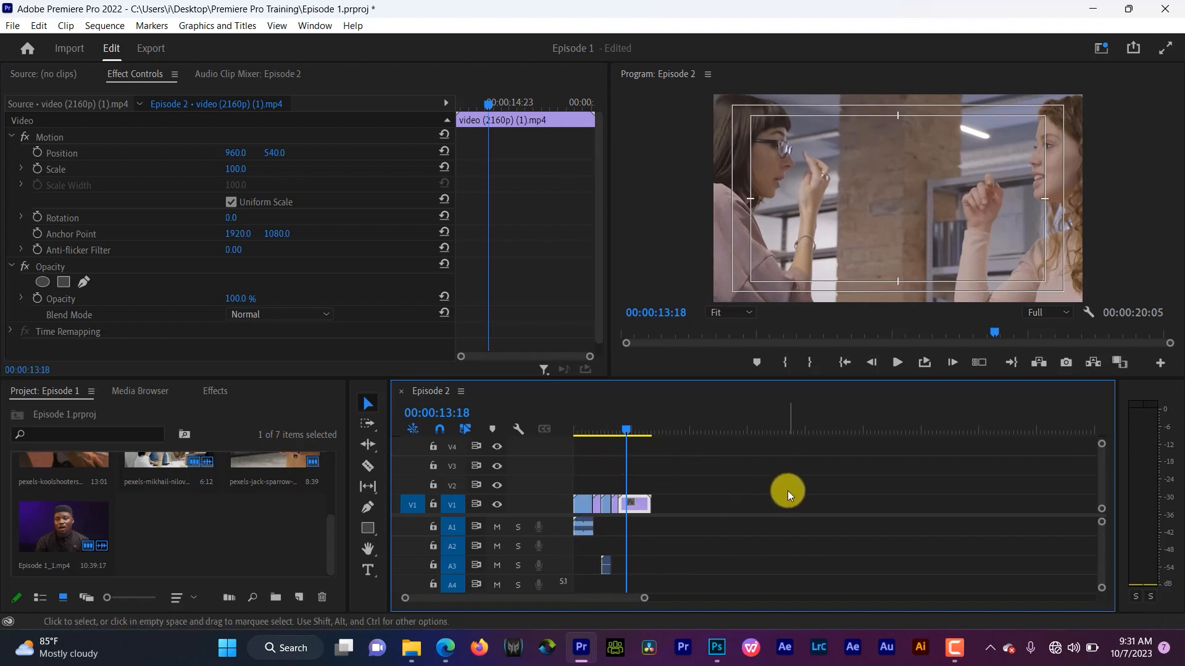
left_click_drag(626, 505, 757, 382)
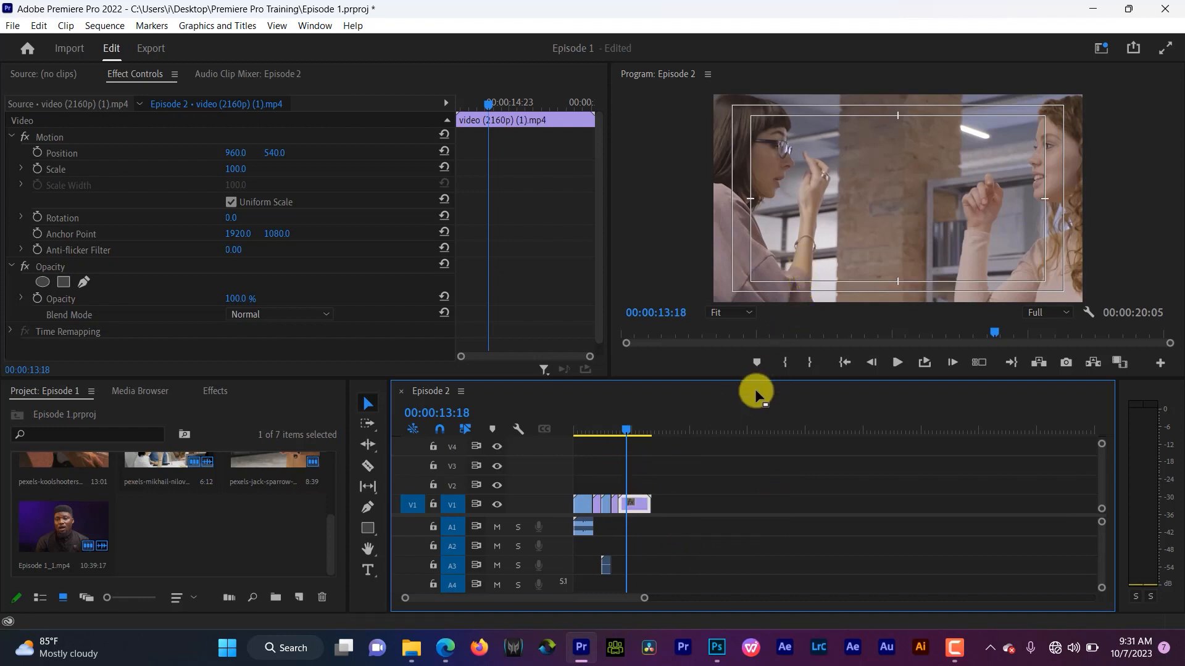
left_click(689, 501)
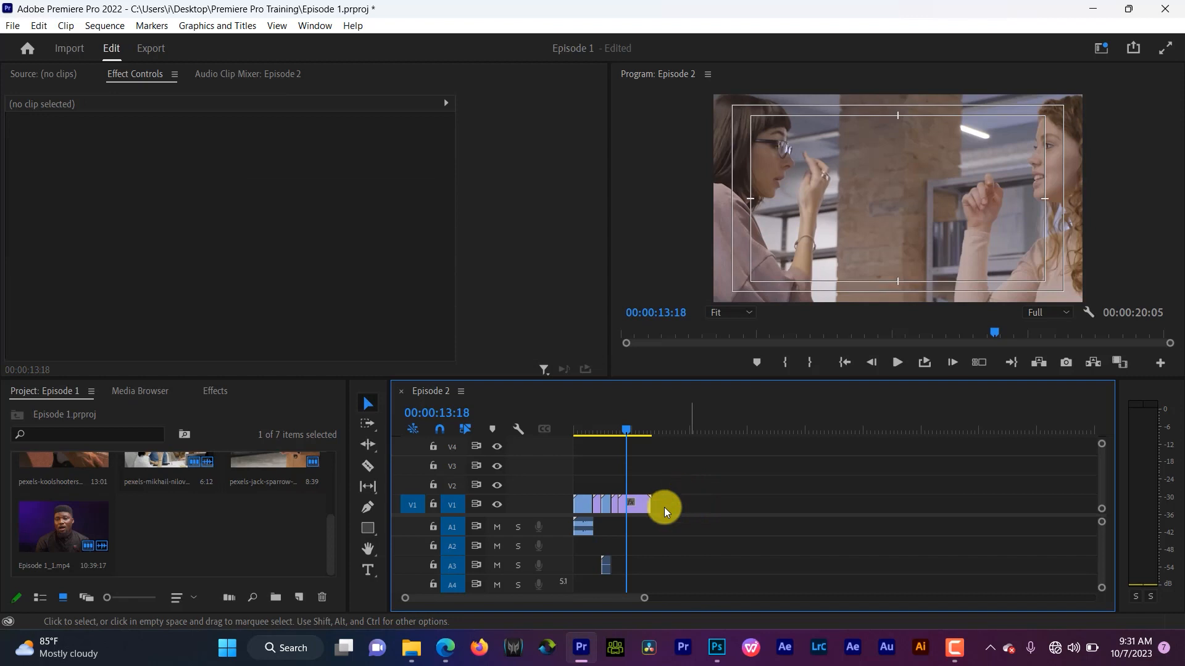
left_click(630, 506)
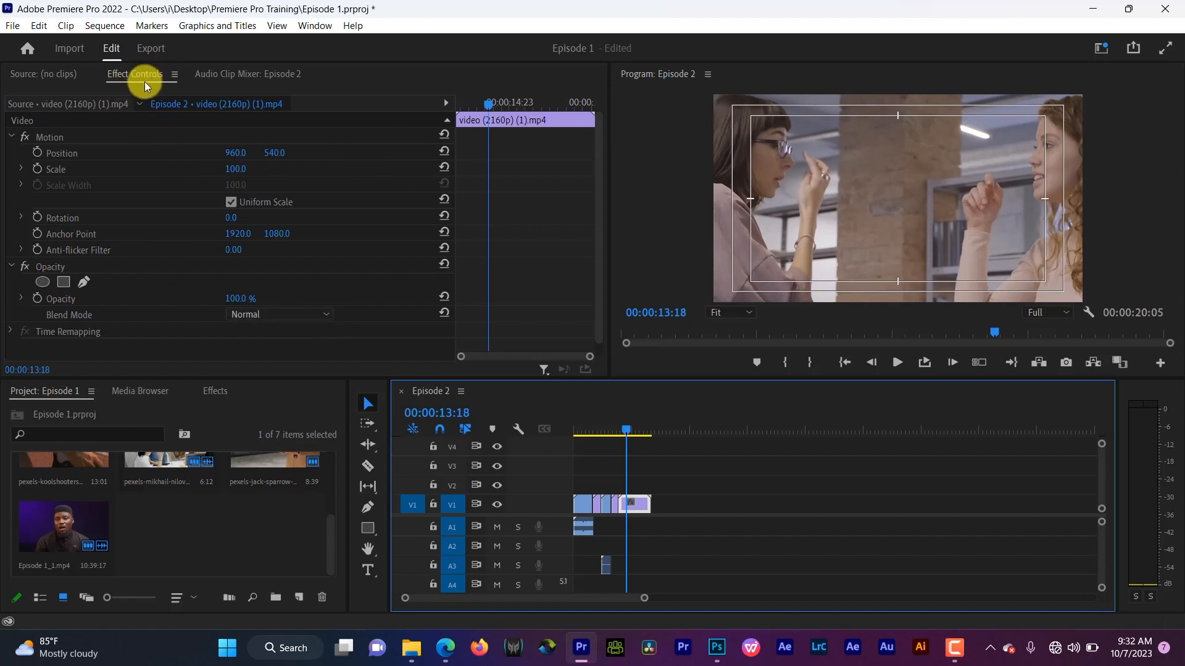
left_click(719, 494)
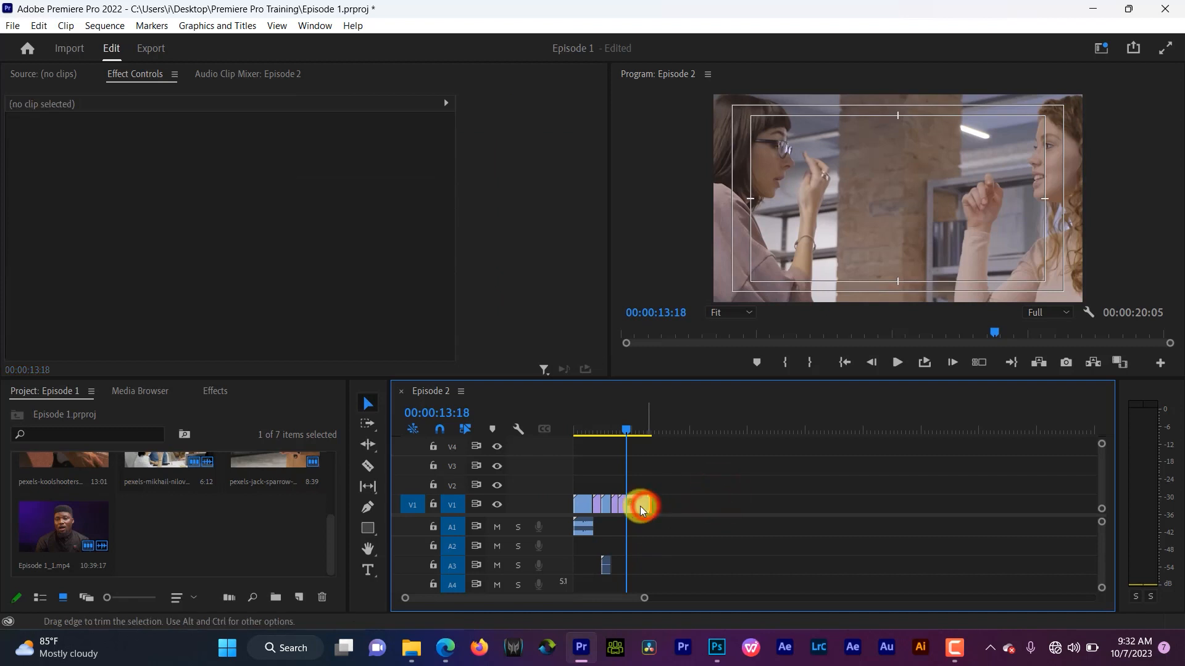
left_click(634, 506)
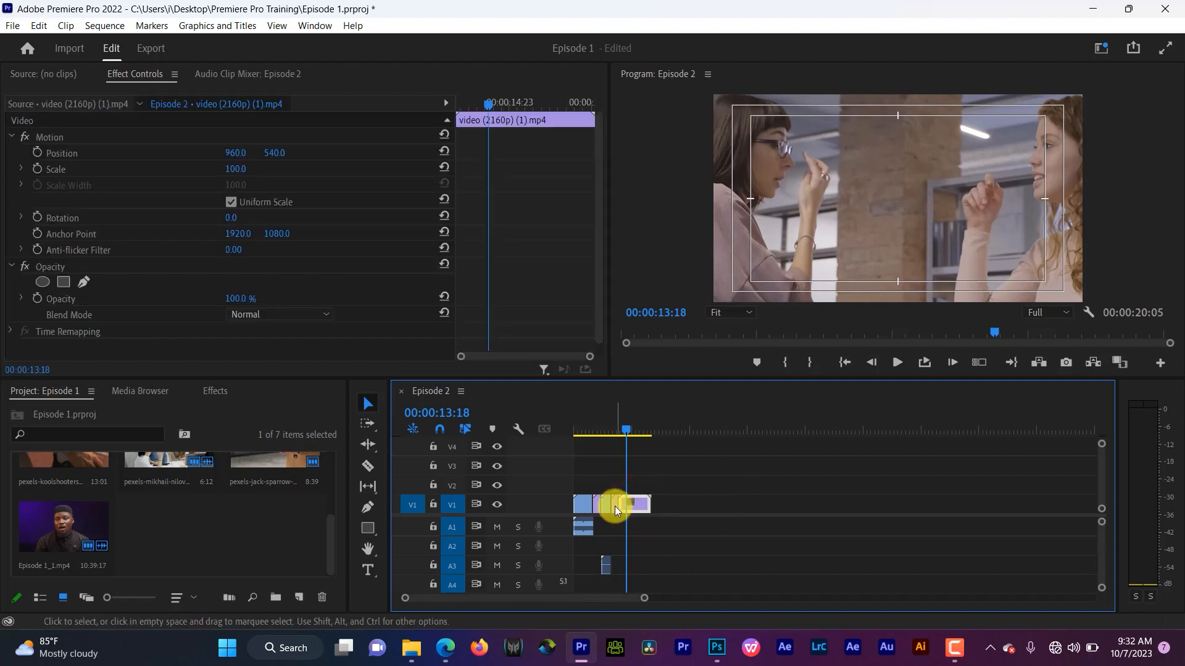
left_click(615, 506)
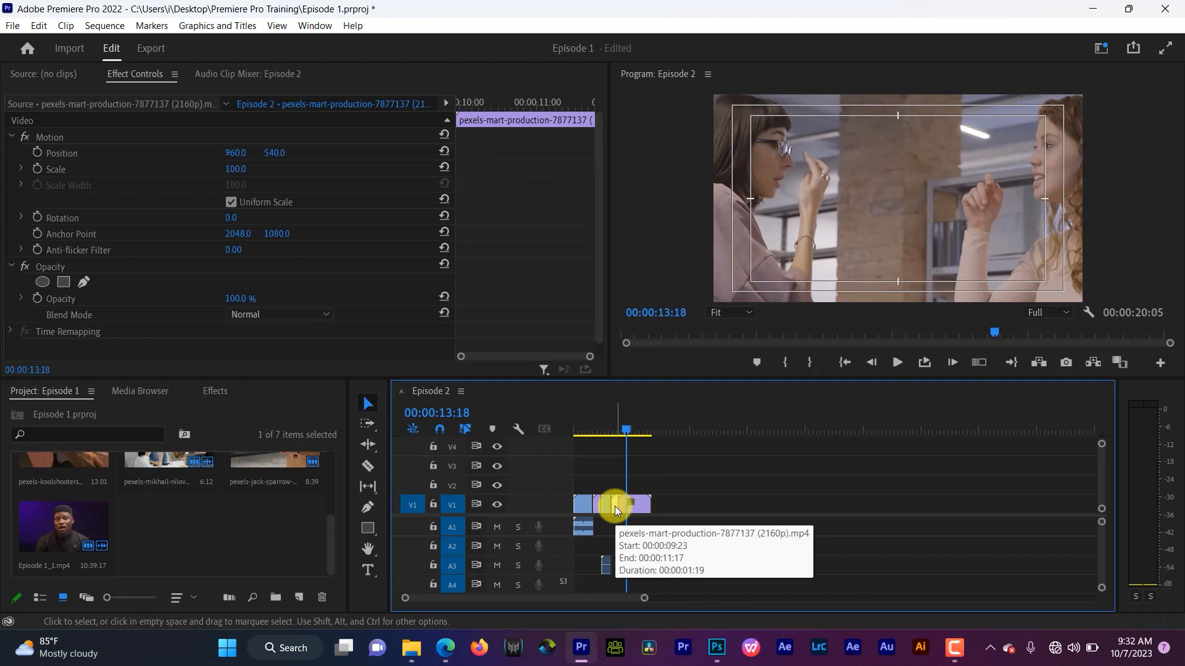
left_click(582, 505)
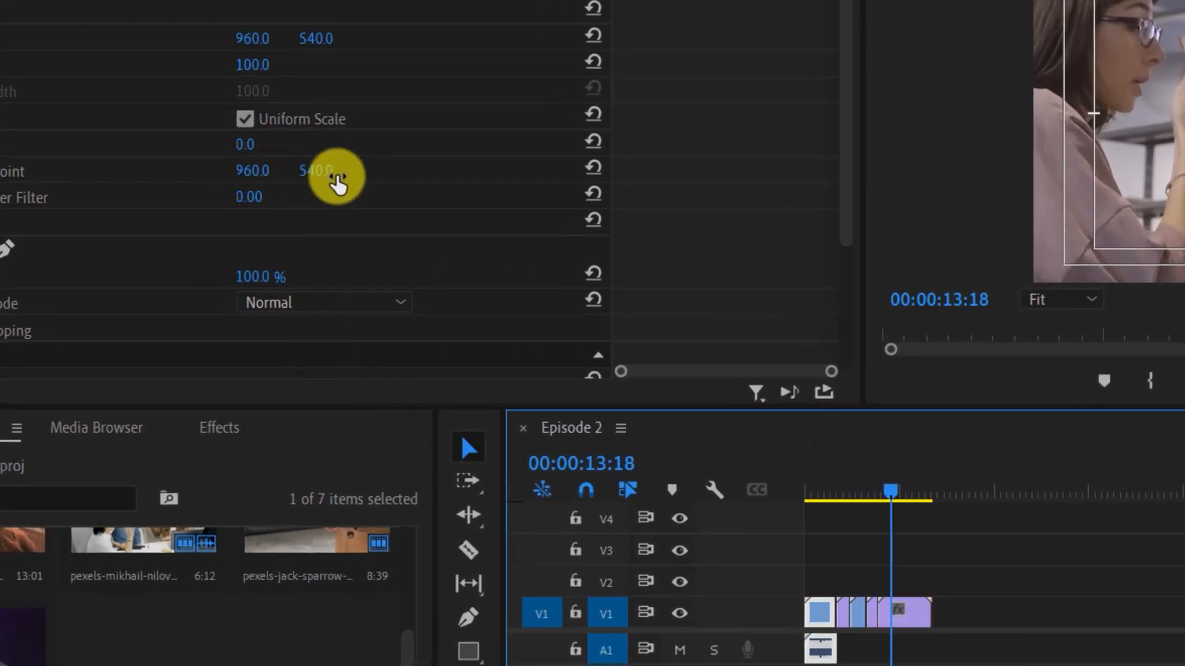
- Select the last V1 clip and shift its picture sideways to a horizontal Position of about 991
left_click(905, 623)
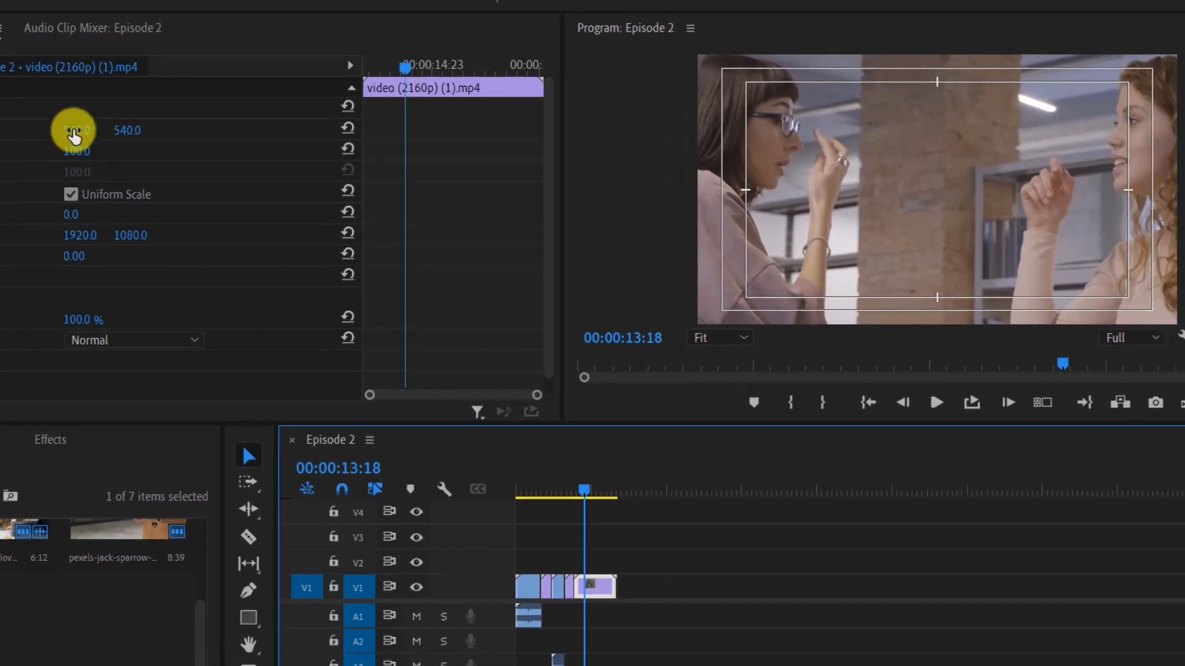
left_click_drag(73, 131, 117, 185)
left_click(117, 186)
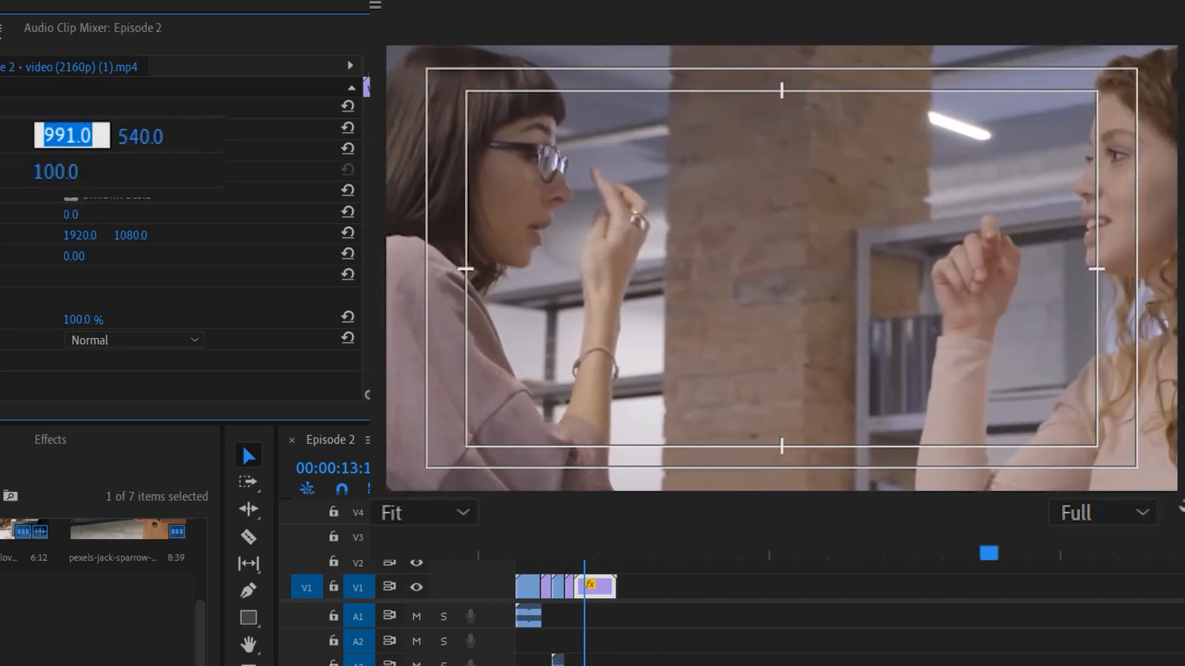
- Raise the clip's horizontal Position in small increments to about 1307, moving the picture to the right
key("Up")
key("Up")
key("Up")
key("Up")
key("Up")
key("Up")
key("Up")
key("Up")
key("Up")
key("Up")
key("Up")
key("Up")
key("Up")
key("Up")
key("Up")
key("Up")
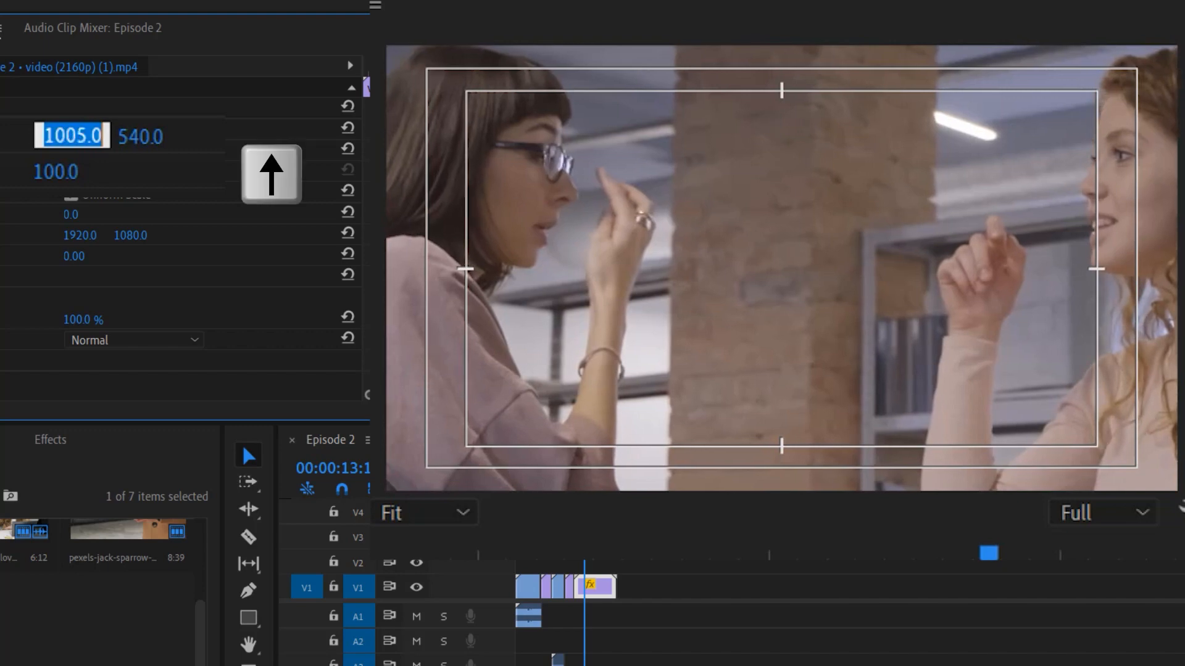
key("Up")
key("Up")
key("Up")
key("Up")
key("Up")
key("Up")
key("Up")
key("Up")
key("Up")
key("Up")
key("Up")
key("Up")
key("Up")
key("Up")
key("Up")
key("Up")
key("Up")
key("Up")
key("Up")
key("Up")
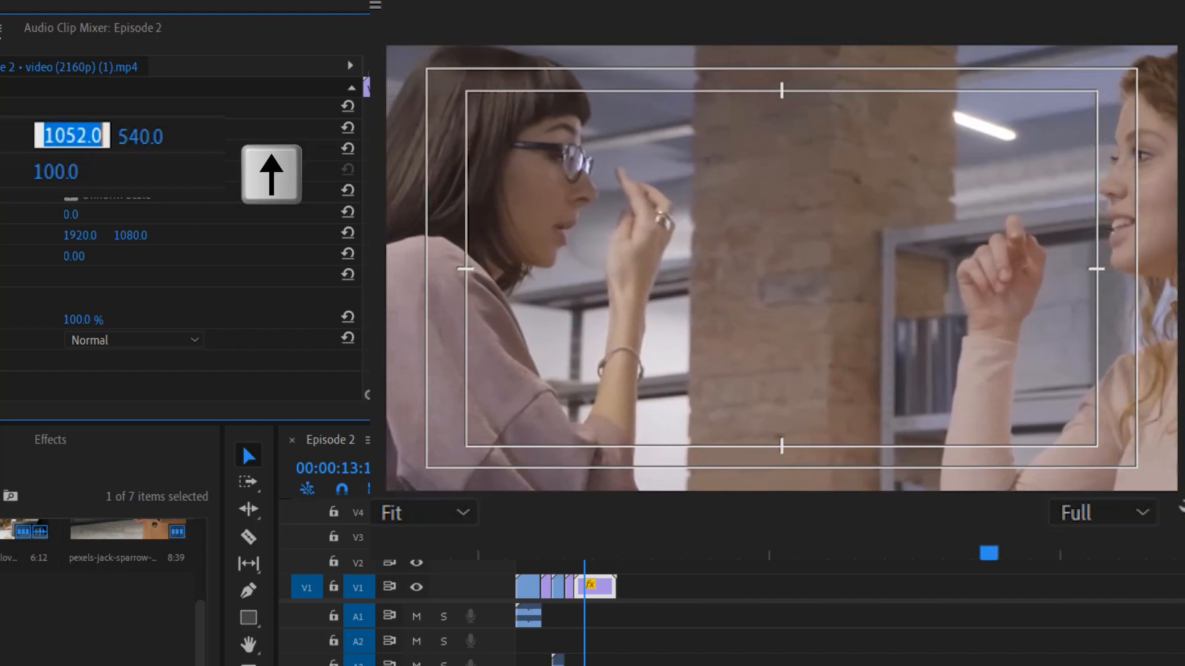
key("Up")
key("Up")
key("Up")
key("Up")
key("Up")
key("Up")
key("Up")
key("Up")
key("Up")
key("Up")
key("Up")
key("Up")
key("Up")
key("Up")
key("Up")
key("Up")
key("Up")
key("Up")
key("Up")
key("Up")
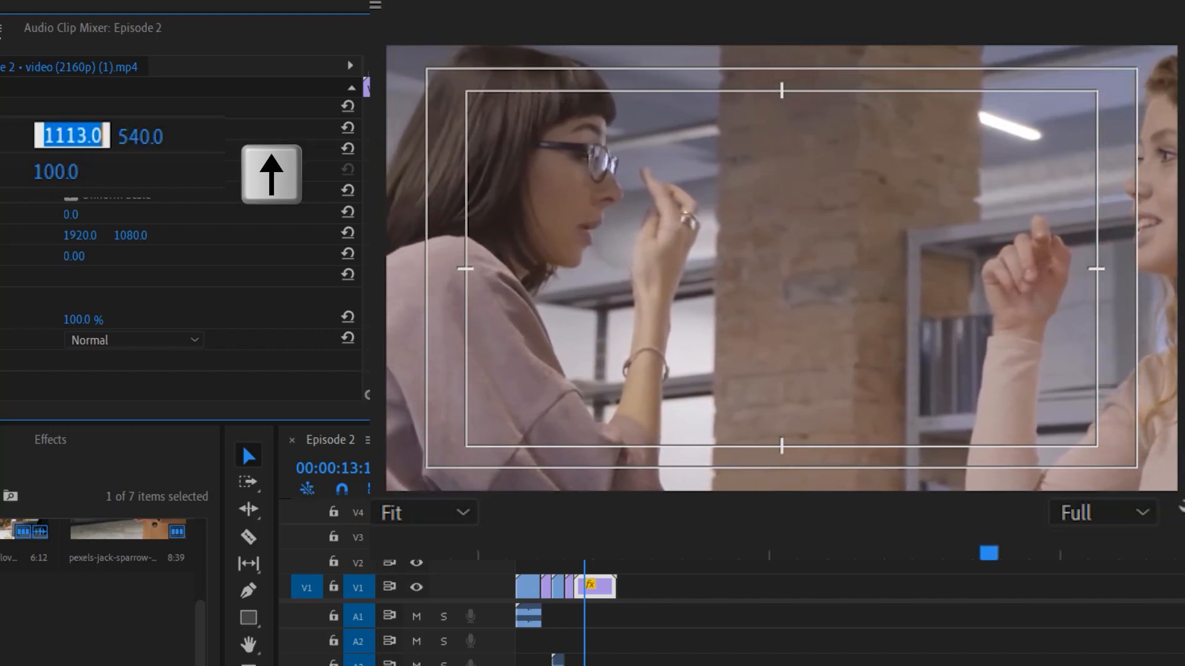
key("Up")
key("Up")
key("Up")
key("Up")
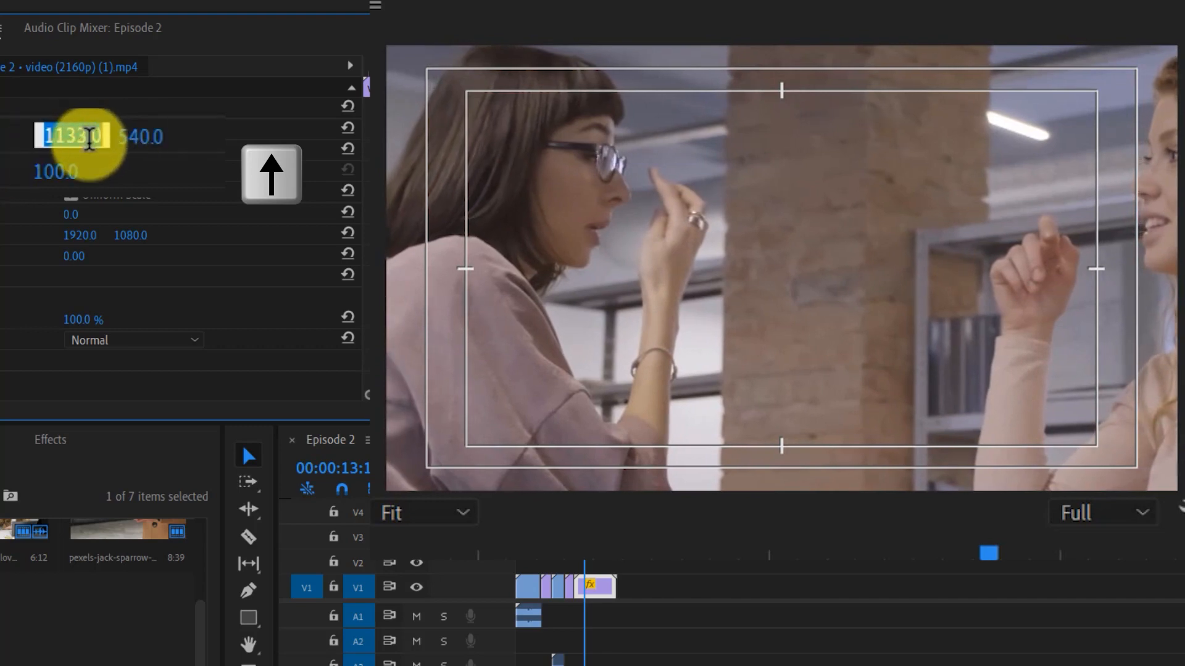
key("Up")
key("Up")
key("Up")
key("Up")
key("Up")
key("Up")
key("Up")
key("Up")
key("Up")
key("Up")
key("Up")
key("Up")
key("Up")
key("Up")
key("Up")
key("Up")
key("Up")
key("Up")
key("Up")
key("Up")
key("Up")
key("Up")
key("Up")
key("Up")
key("Up")
key("Up")
key("Up")
key("Up")
key("Up")
key("Up")
key("Up")
key("Up")
key("Up")
key("Up")
key("Up")
key("Up")
key("Up")
key("Up")
key("Up")
key("Up")
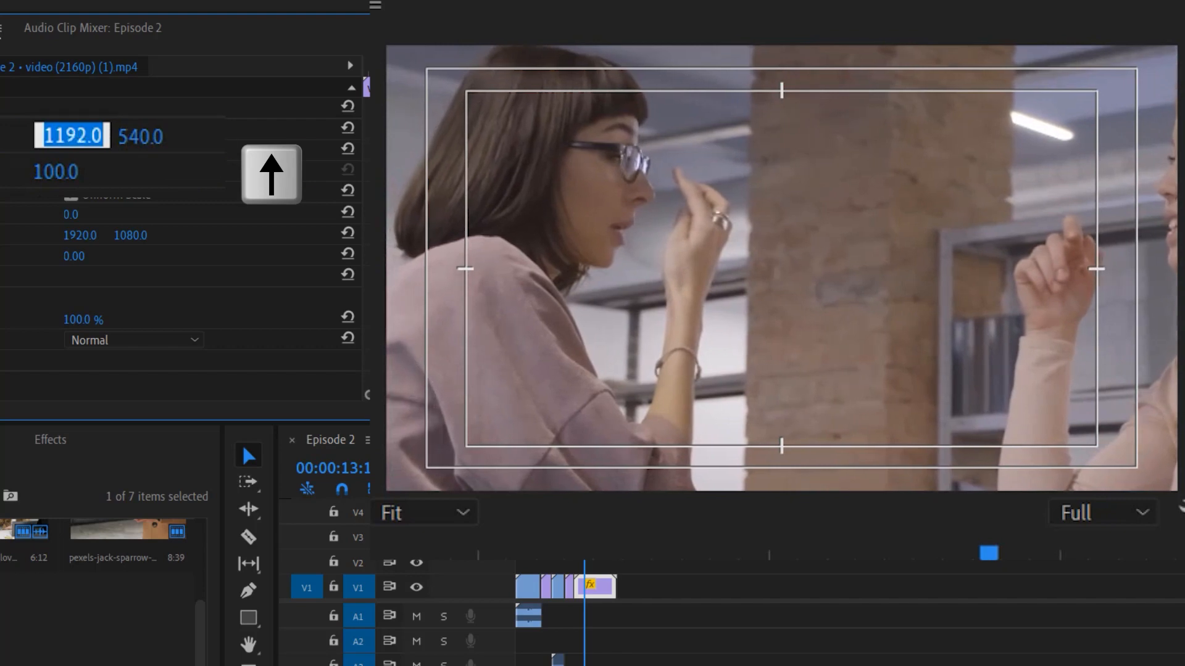
key("Up")
key("Up")
key("Up")
key("Up")
key("Up")
key("Up")
key("Up")
key("Up")
key("Up")
key("Up")
key("Up")
key("Up")
key("Up")
key("Up")
key("Up")
key("Up")
key("Up")
key("Up")
key("Up")
key("Up")
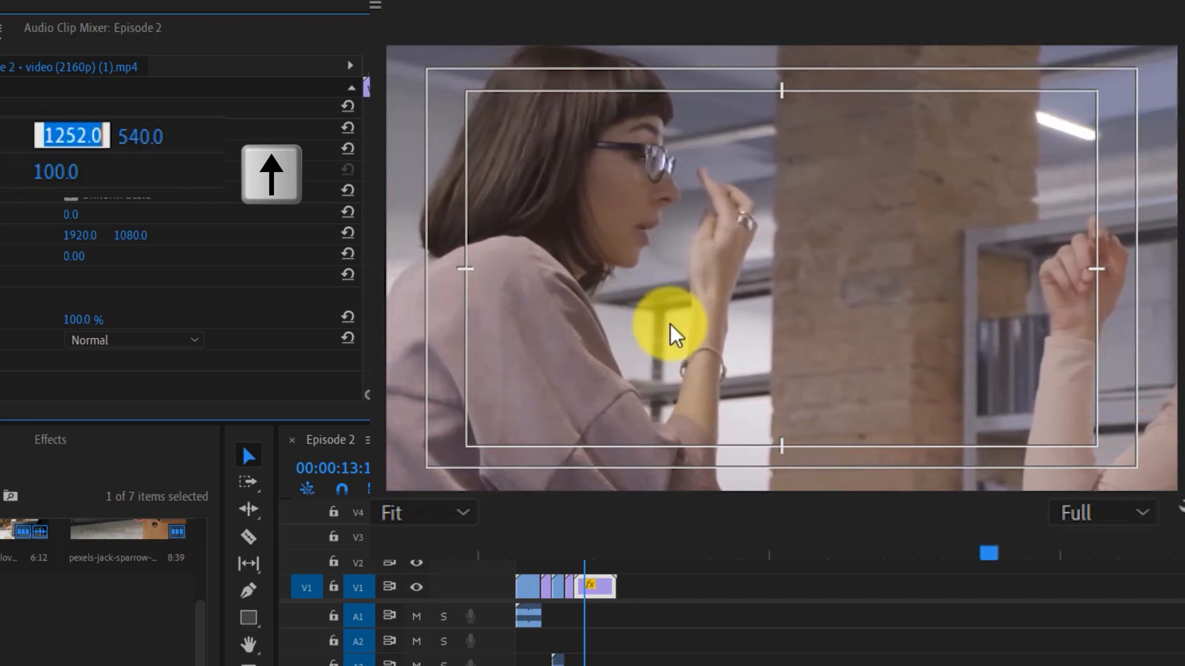
key("Up")
key("Up")
key("Up")
key("Up")
key("Up")
key("Up")
key("Up")
key("Up")
key("Up")
key("Up")
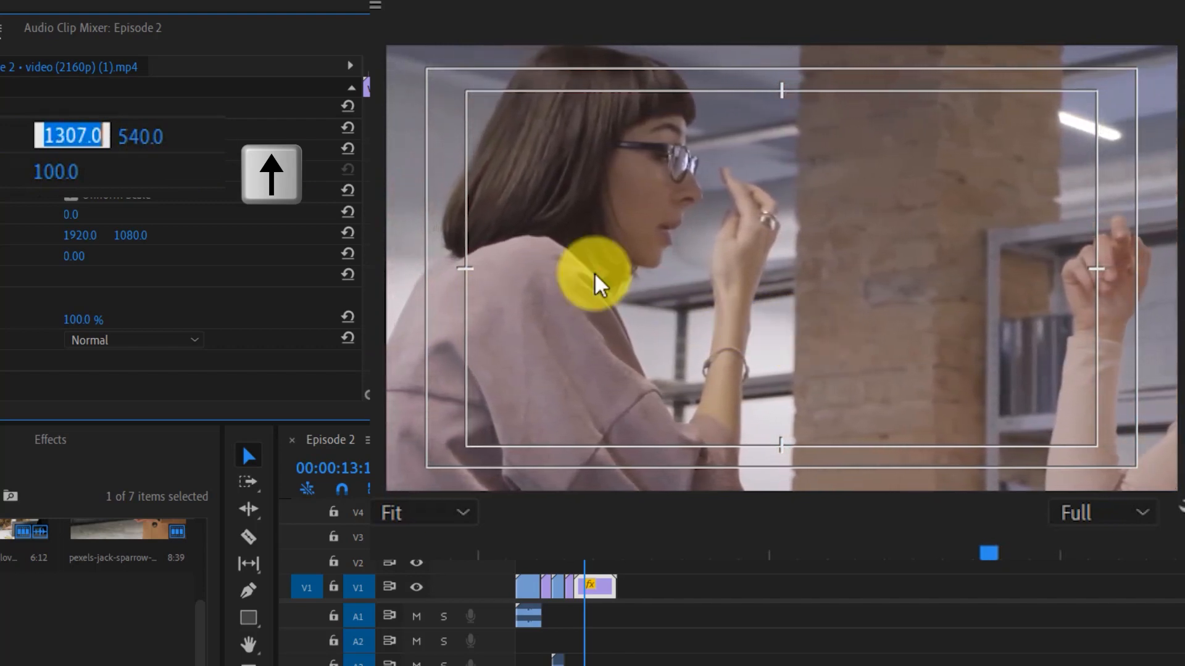
- Lower the clip's horizontal Position in small increments to about 1156, moving the picture back to the left
key("Down")
key("Down")
key("Down")
key("Down")
key("Down")
key("Down")
key("Down")
key("Down")
key("Down")
key("Down")
key("Down")
key("Down")
key("Down")
key("Down")
key("Down")
key("Down")
key("Down")
key("Down")
key("Down")
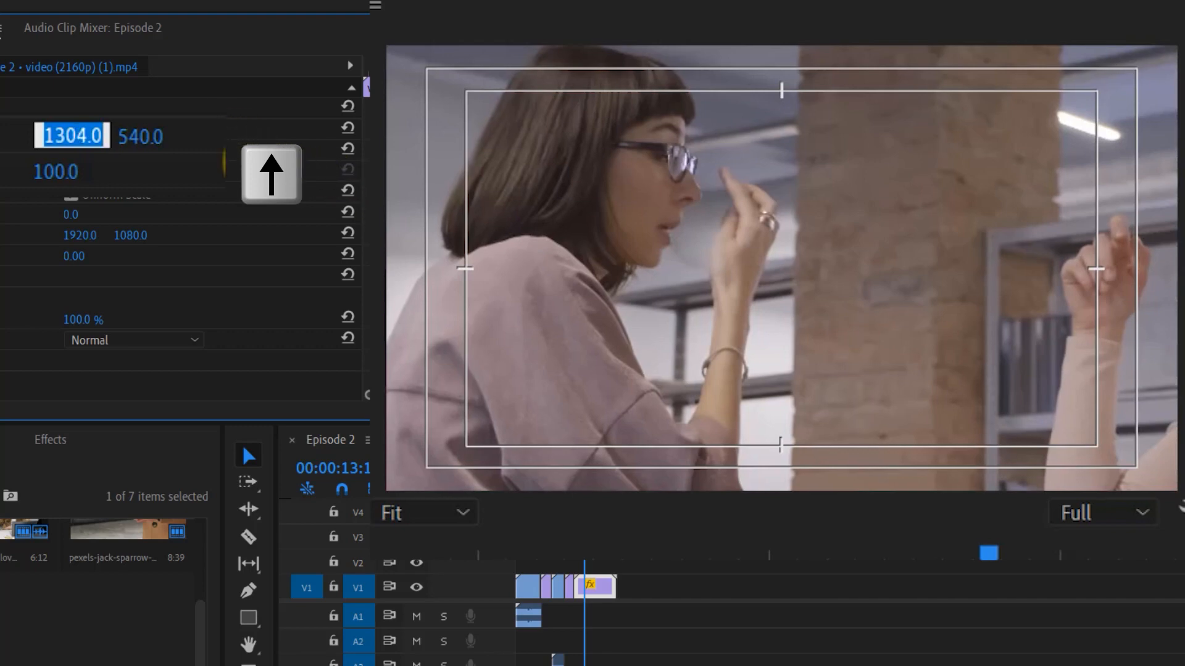
key("Down")
key("Down")
key("Down")
key("Down")
key("Down")
key("Down")
key("Down")
key("Down")
key("Down")
key("Down")
key("Down")
key("Down")
key("Down")
key("Down")
key("Down")
key("Down")
key("Down")
key("Down")
key("Down")
key("Down")
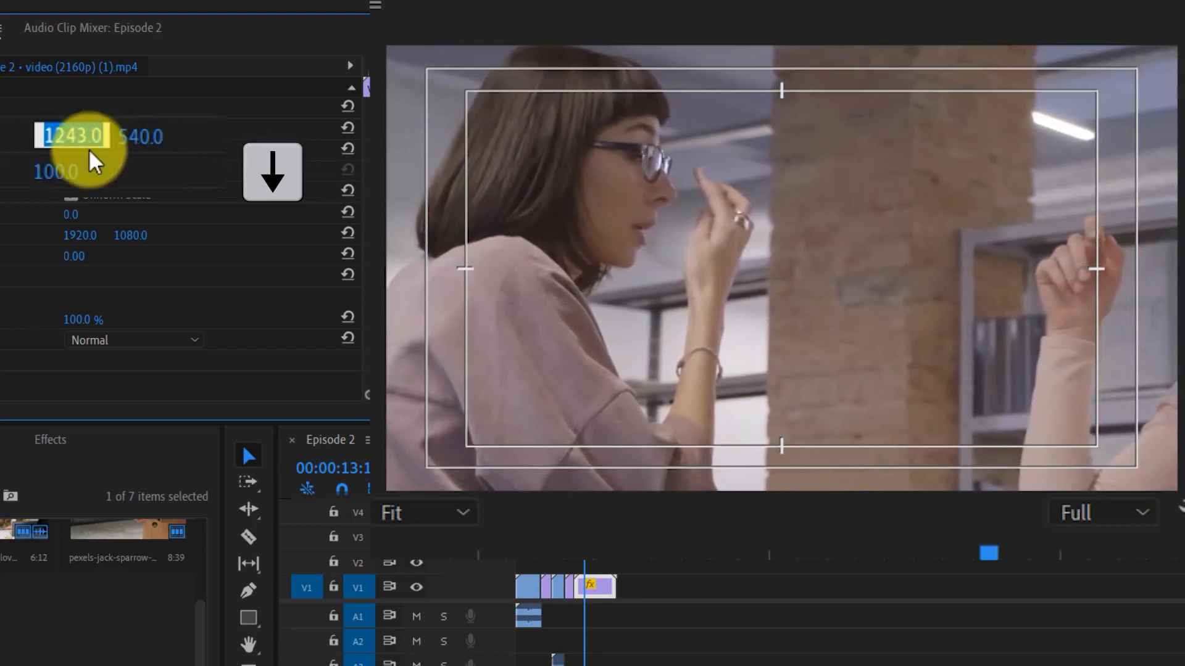
key("Down")
key("Down")
key("Down")
key("Down")
key("Down")
key("Down")
key("Down")
key("Down")
key("Down")
key("Down")
key("Down")
key("Down")
key("Down")
key("Down")
key("Down")
key("Down")
key("Down")
key("Down")
key("Down")
key("Down")
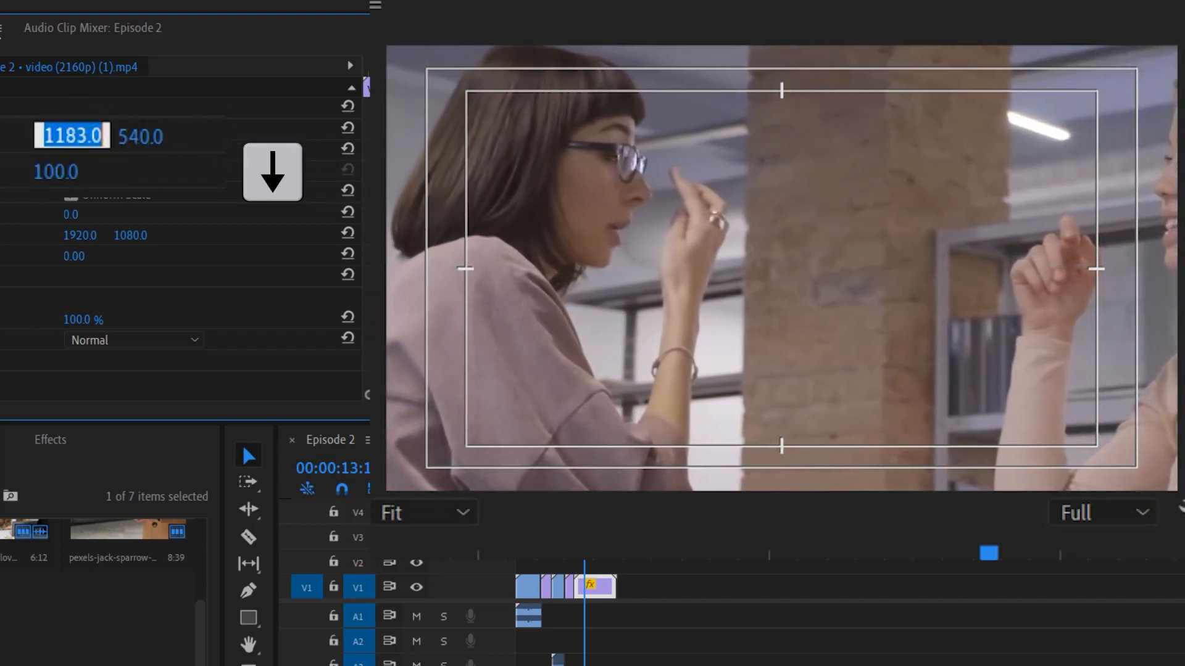
key("Down")
key("Down")
key("Down")
key("Down")
key("Down")
key("Down")
key("Down")
key("Down")
key("Down")
key("Down")
key("Down")
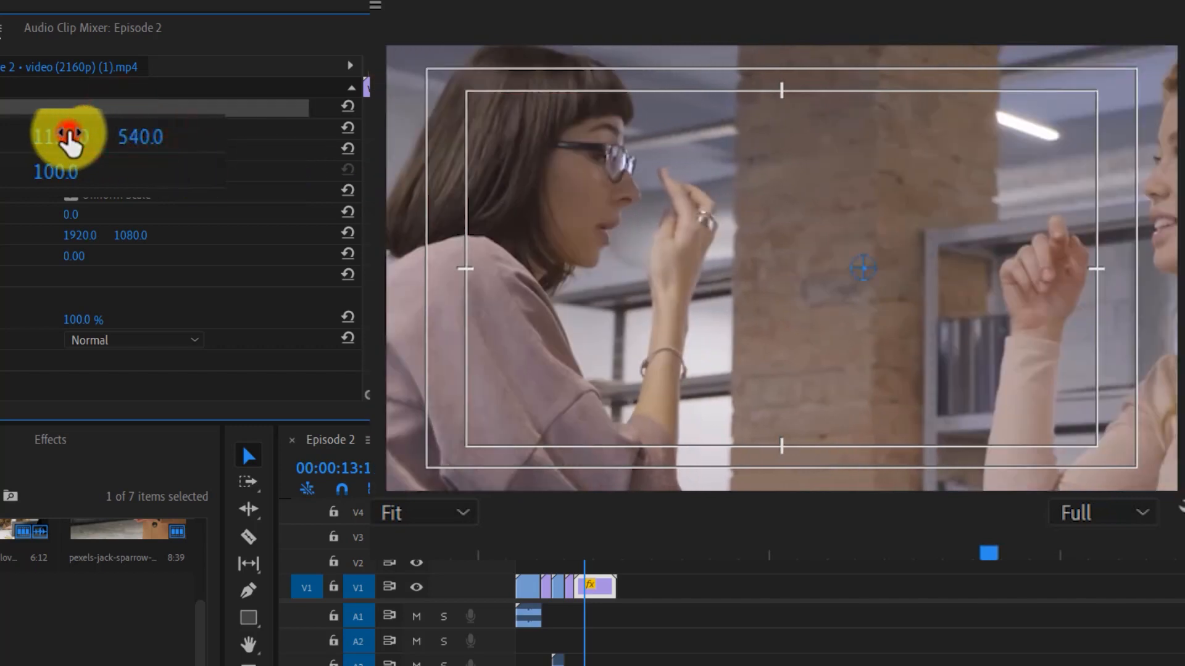
left_click(65, 134)
left_click(6, 135)
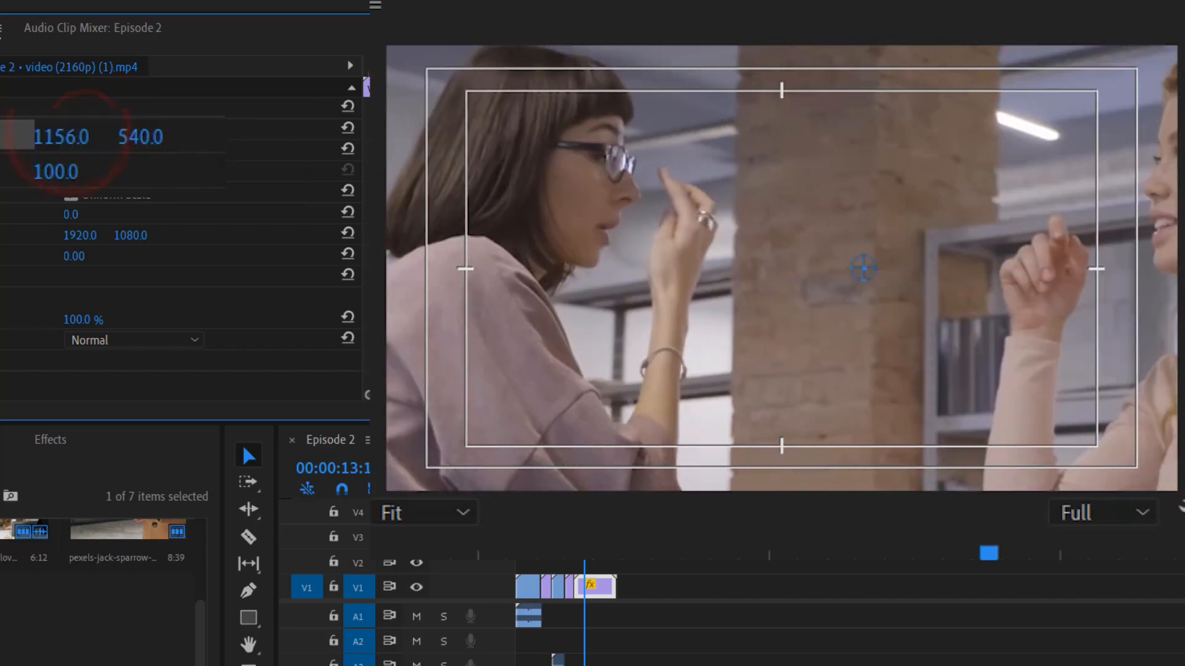
- Shift the clip's picture to a horizontal Position of about 1097, and try its vertical Position at about 293 and below centre
left_click(57, 142)
left_click_drag(57, 142, 97, 513)
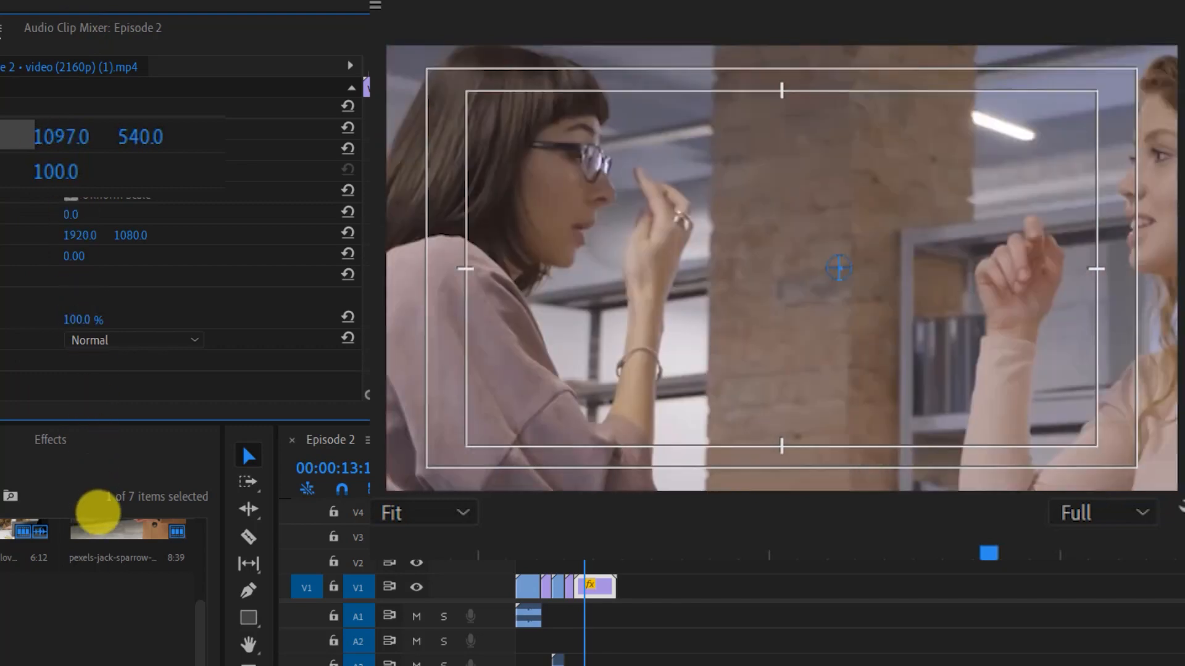
left_click_drag(145, 128, 154, 665)
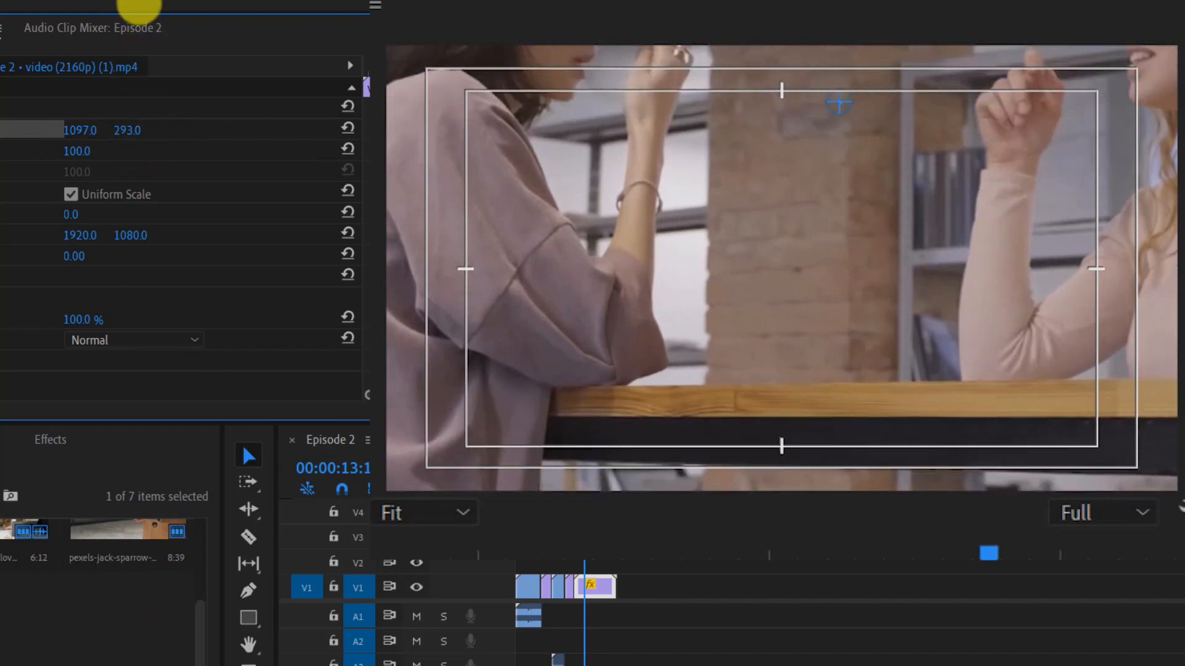
left_click_drag(127, 129, 147, 76)
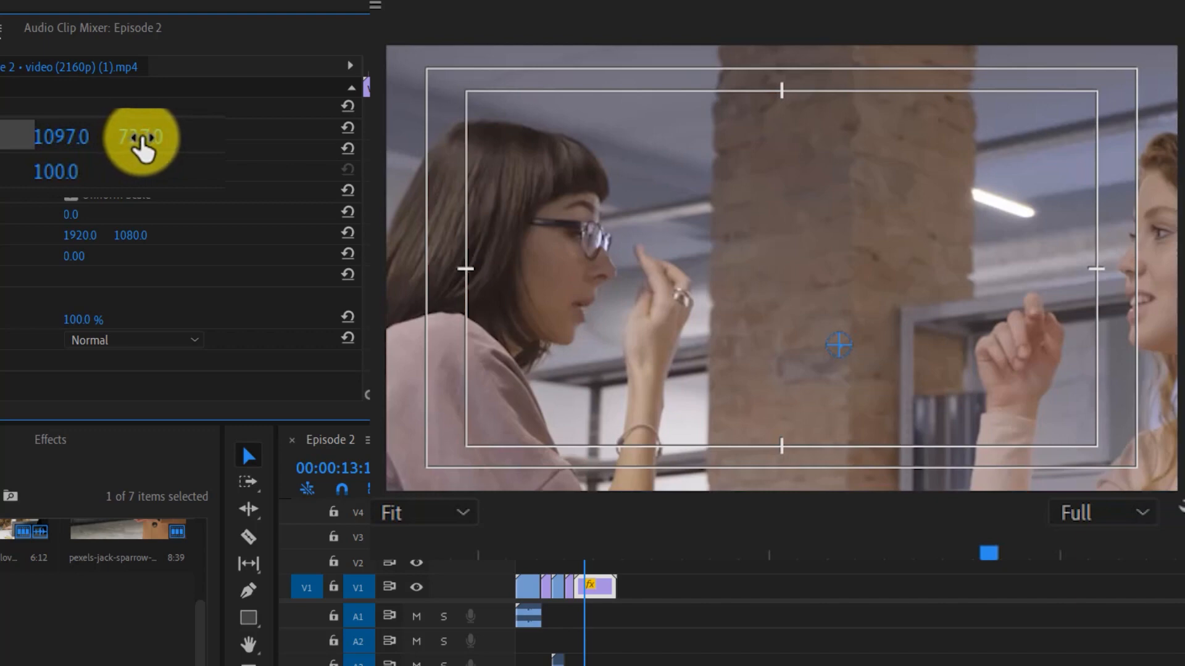
- Reset the clip's Position and reduce its Scale to about 52, checking the framing at about 00:00:14:16
left_click(348, 130)
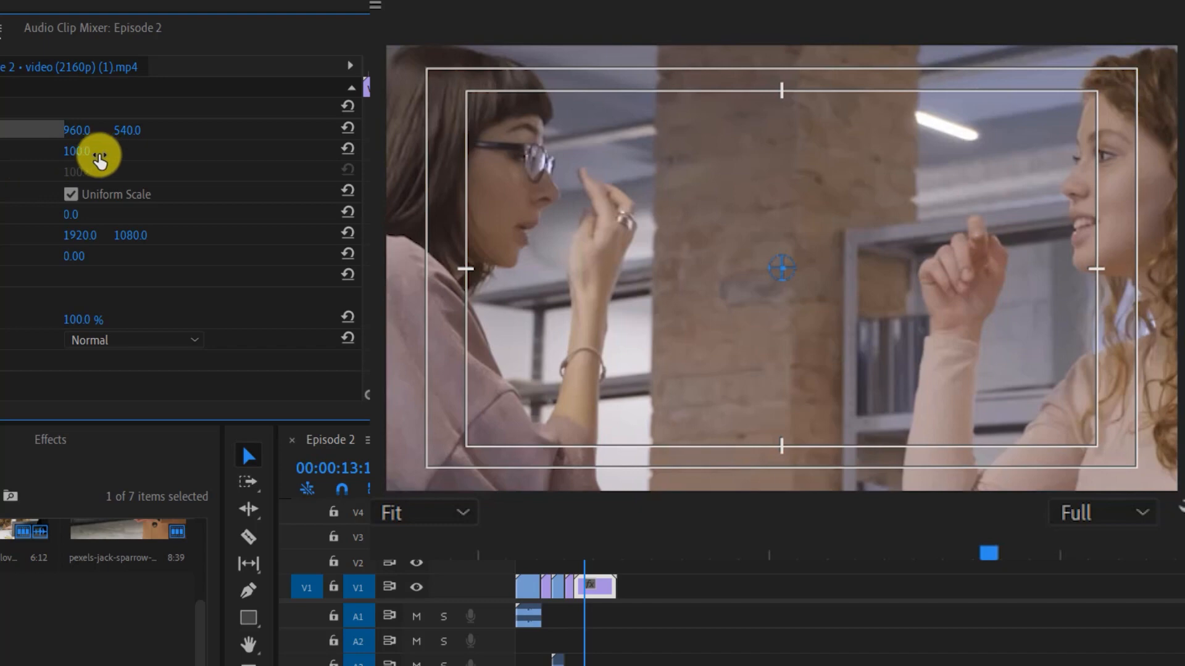
left_click_drag(91, 154, 52, 193)
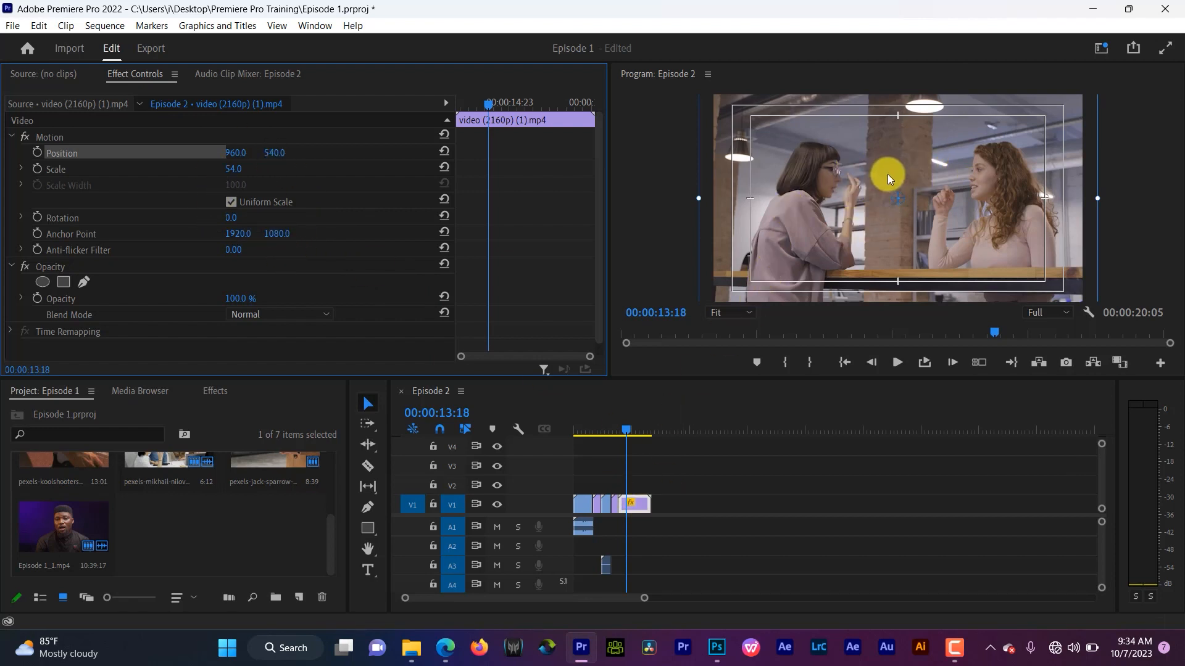
left_click_drag(628, 430, 613, 432)
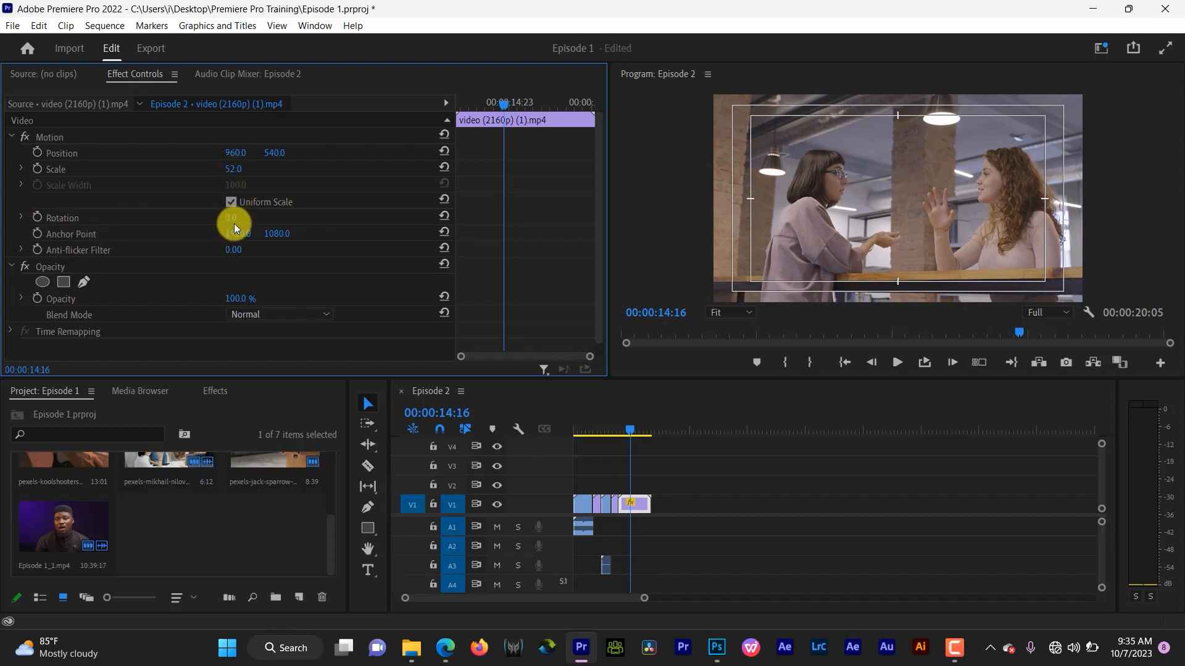
- Try rotating the clip's picture to about 267° and reset its Rotation
left_click_drag(237, 223, 363, 77)
left_click(282, 216)
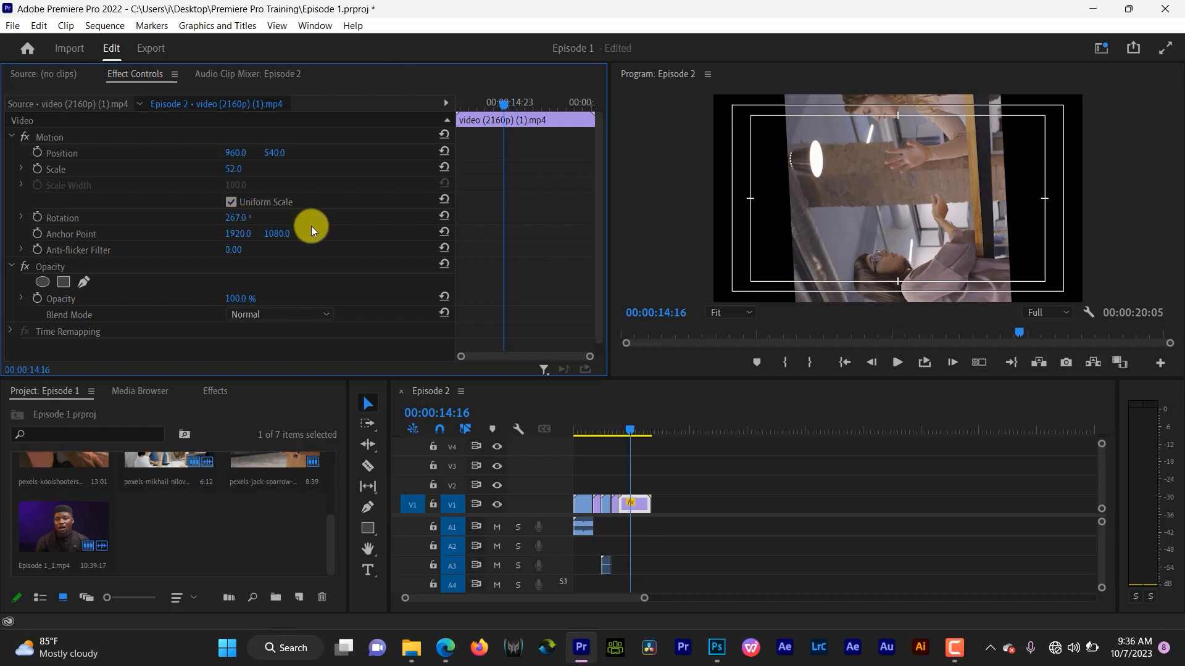
left_click(447, 219)
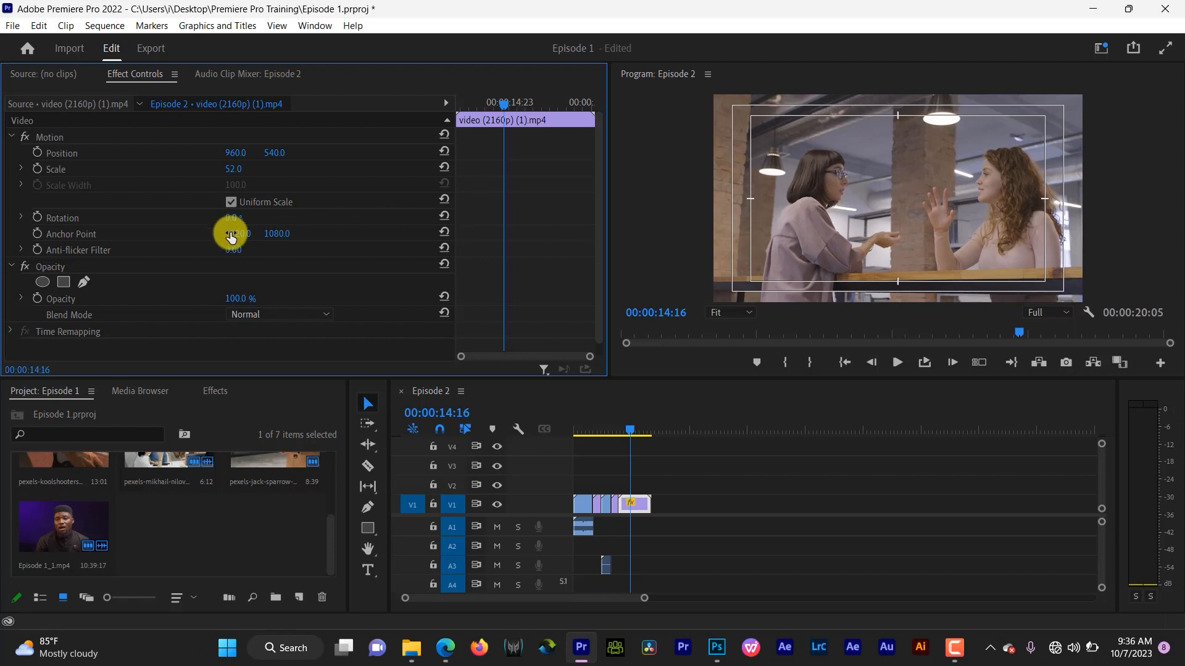
- Try shifting the clip's horizontal Anchor Point to about 2018 and reset the Anchor Point
left_click_drag(234, 241, 511, 165)
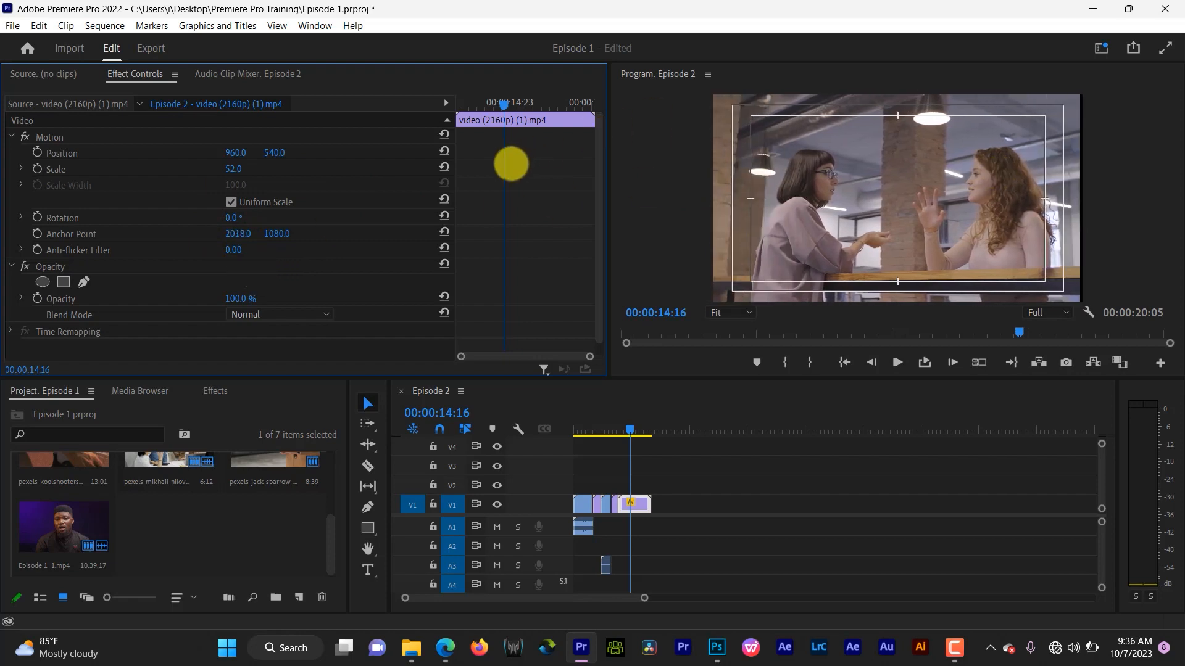
left_click(445, 234)
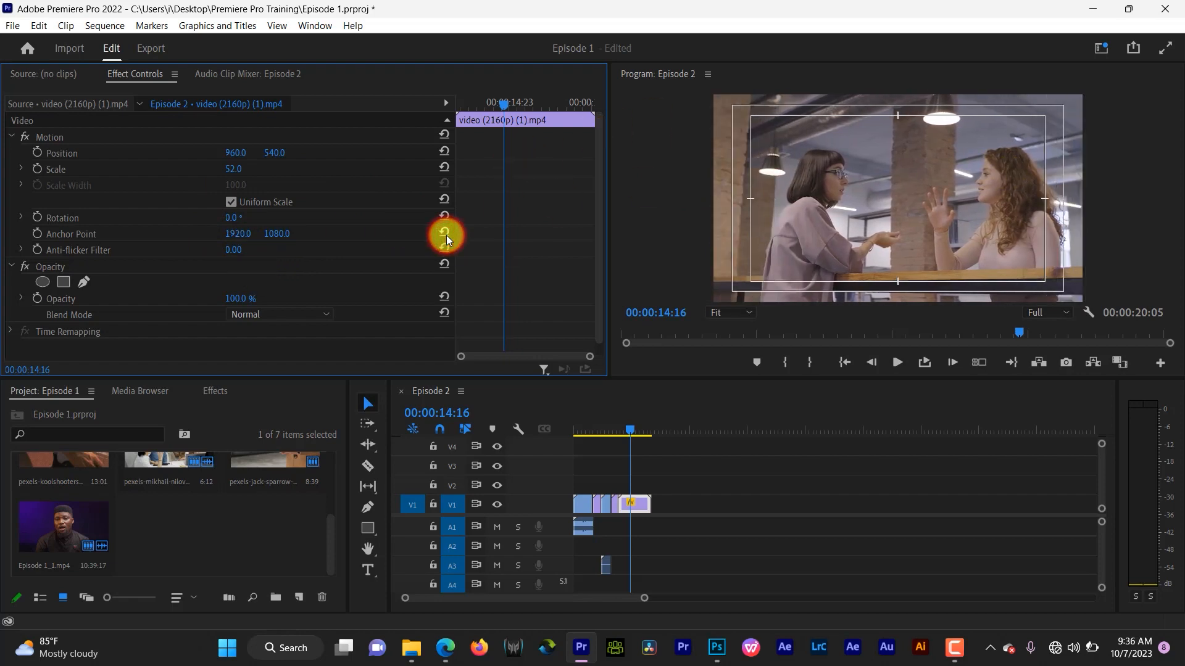
scroll(241, 269, "down", 1)
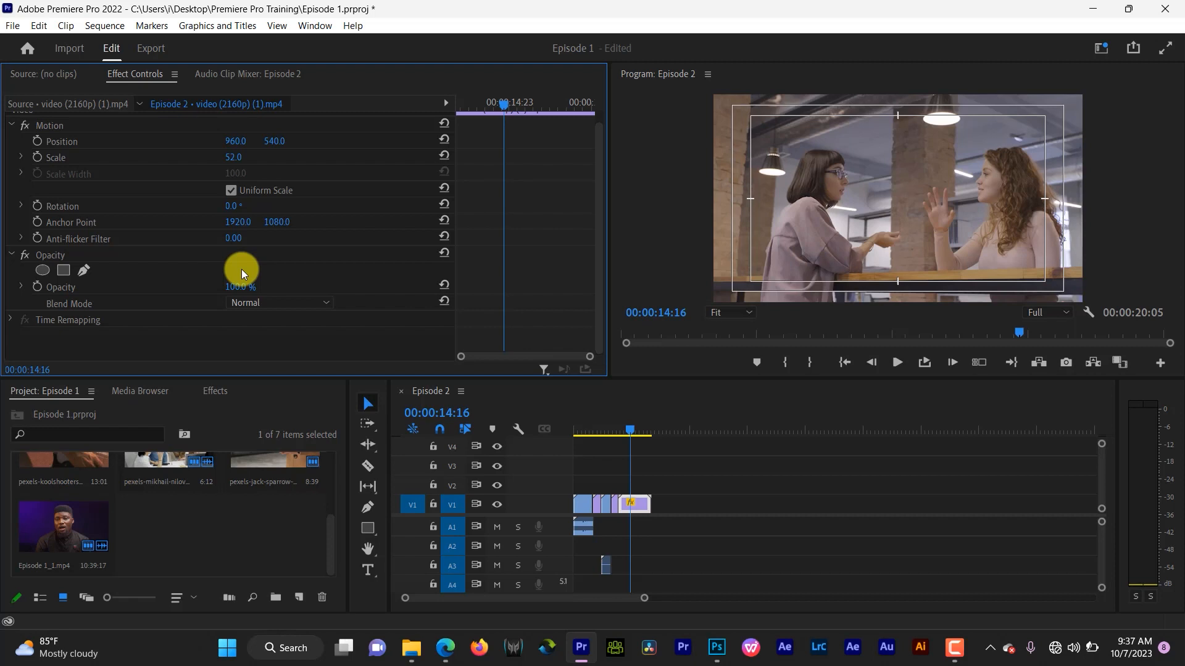